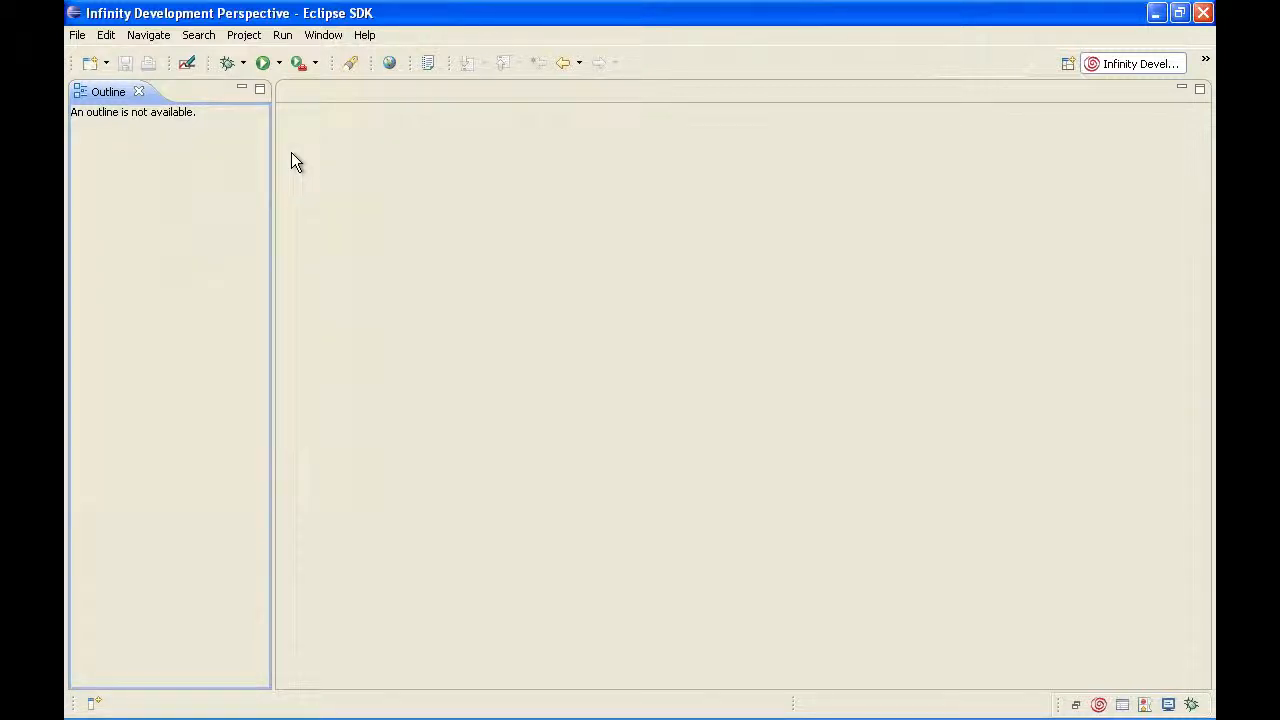
Step: Create a new Infinity Process Model named "Support Case" in the Support-Case project folder
click(77, 35)
mouse_move(102, 61)
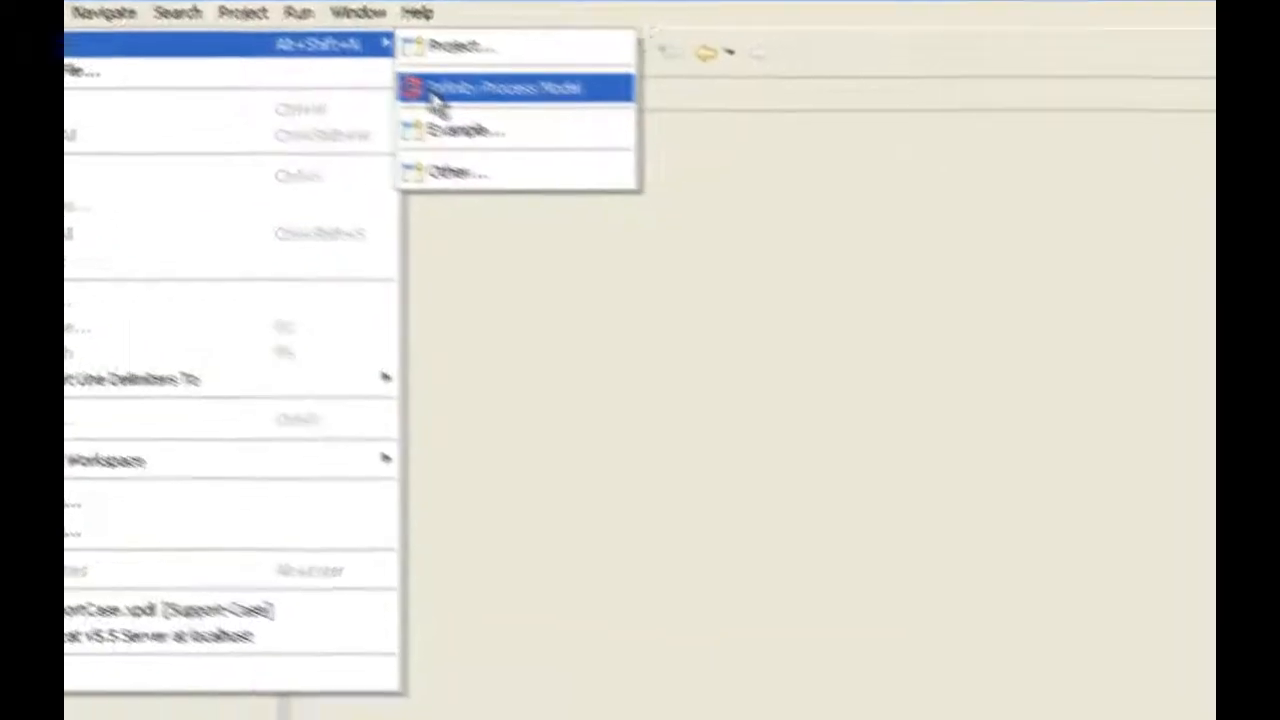
click(515, 128)
key(Tab)
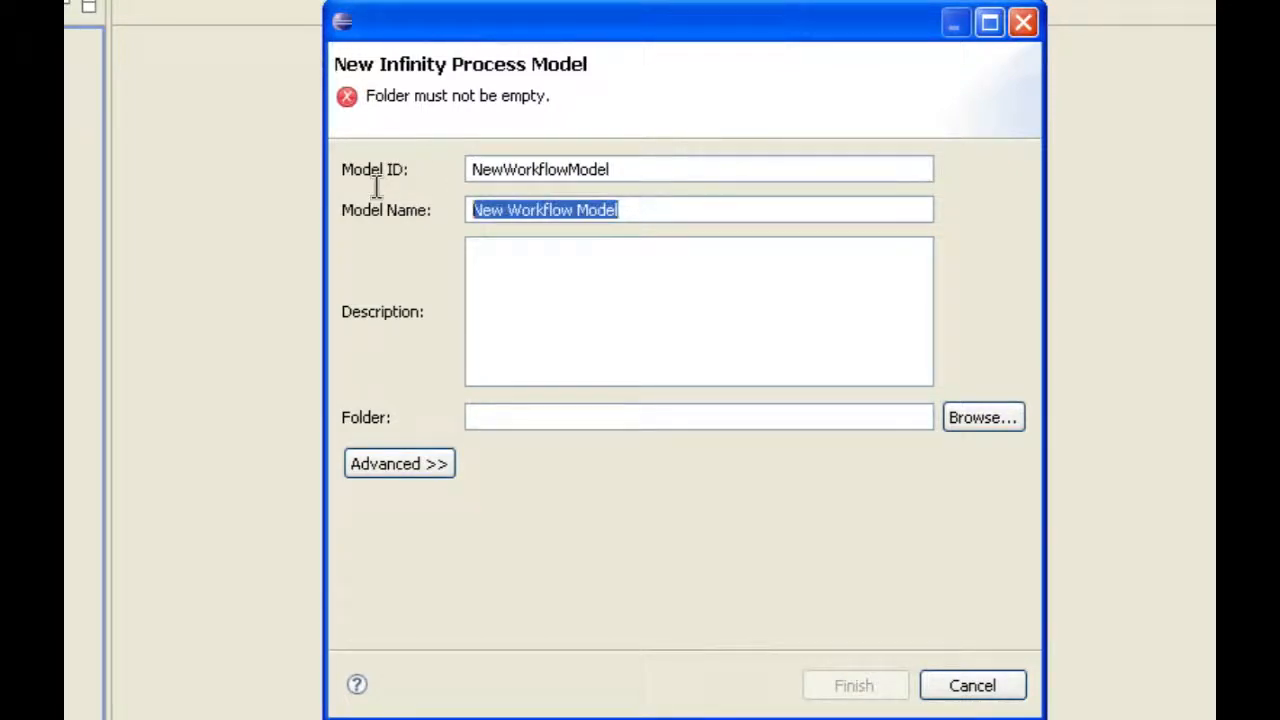
text(Suppo)
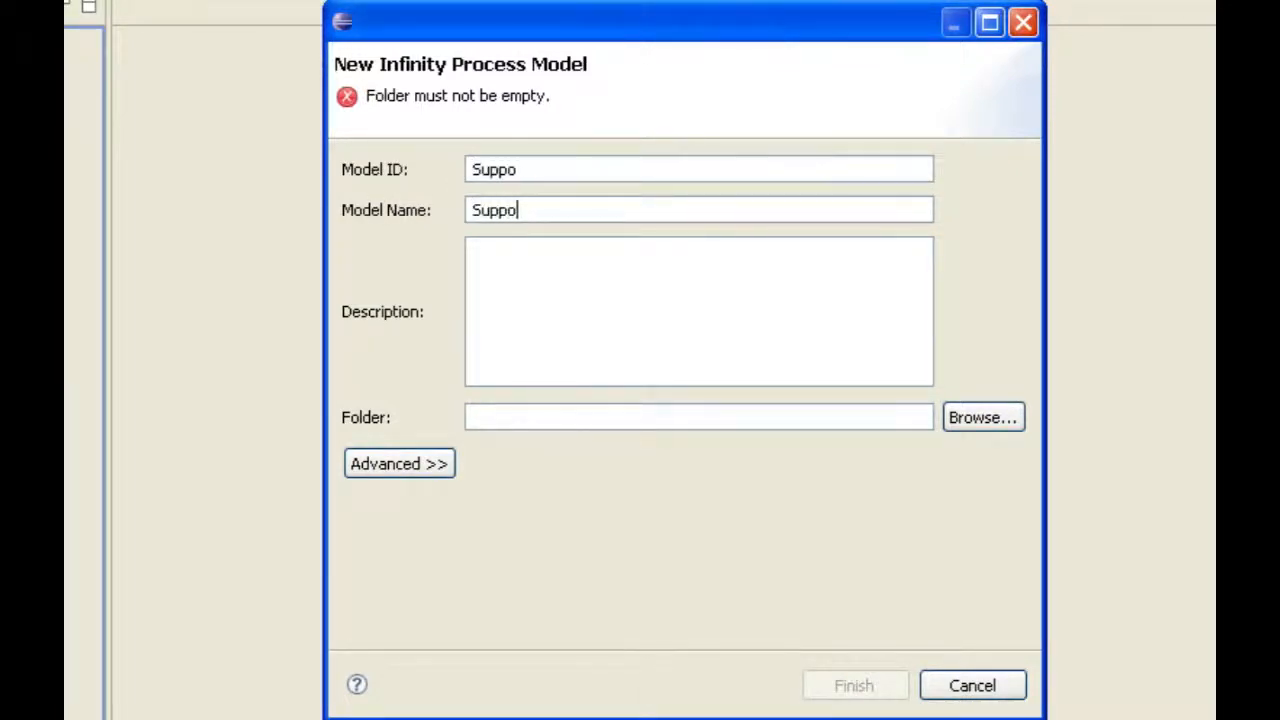
text(rt Case)
click(974, 418)
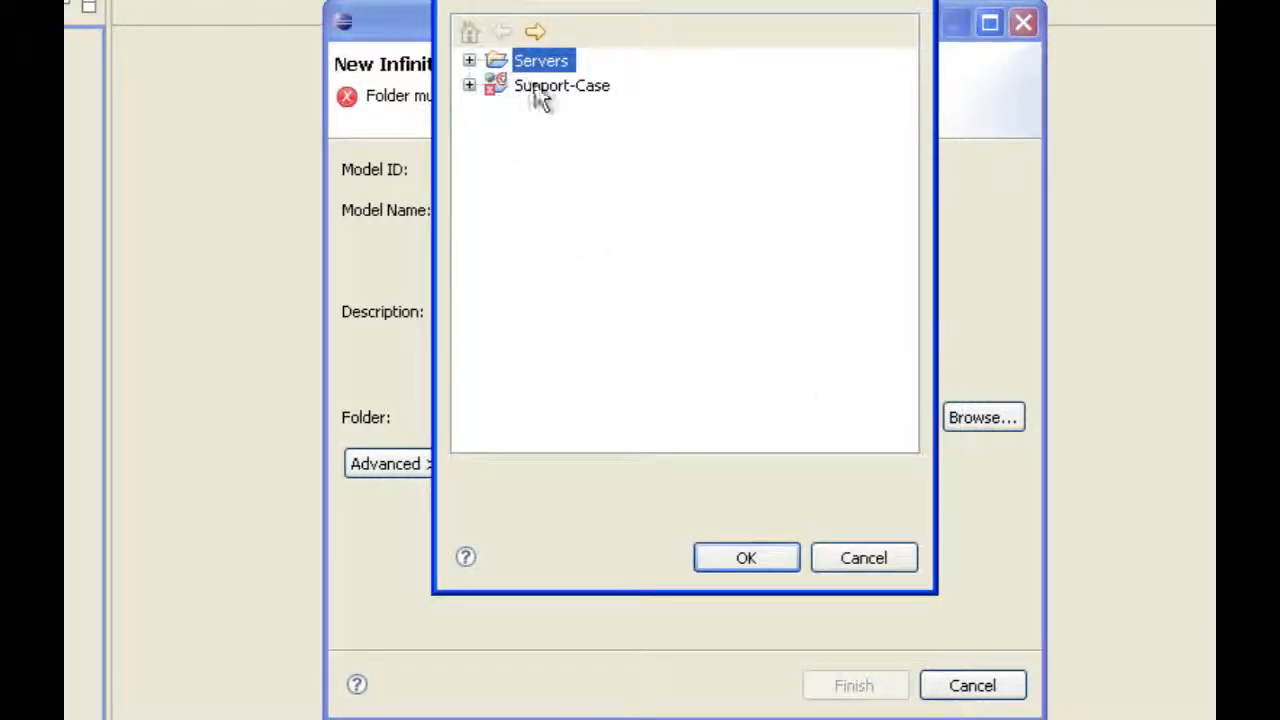
click(585, 88)
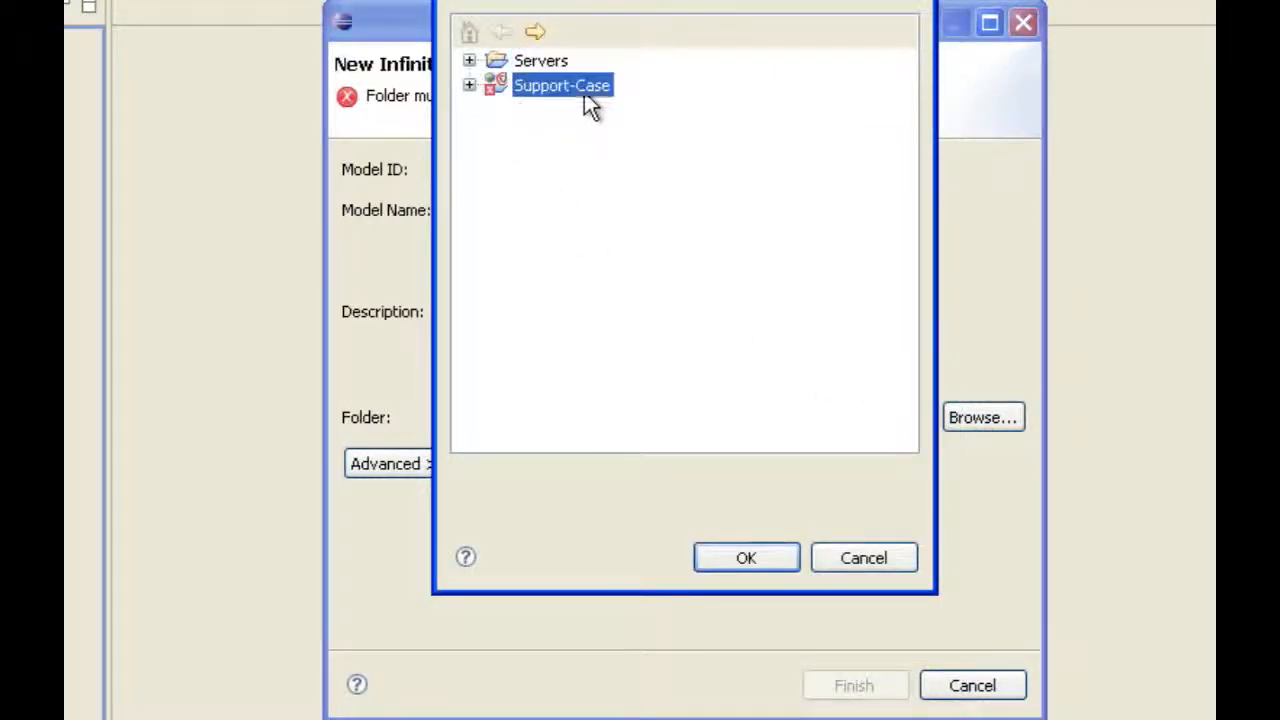
click(745, 557)
click(854, 685)
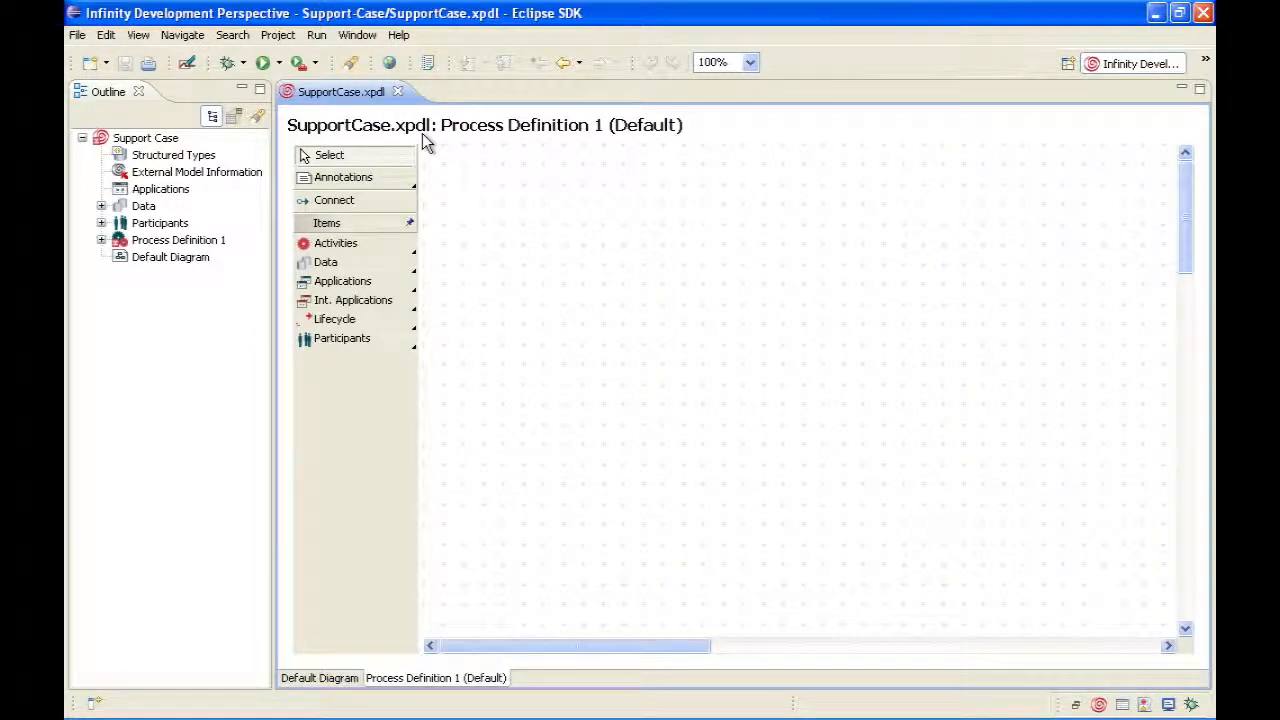
Step: Rename Process Definition 1 to "Support Case Process" in its general properties
click(101, 241)
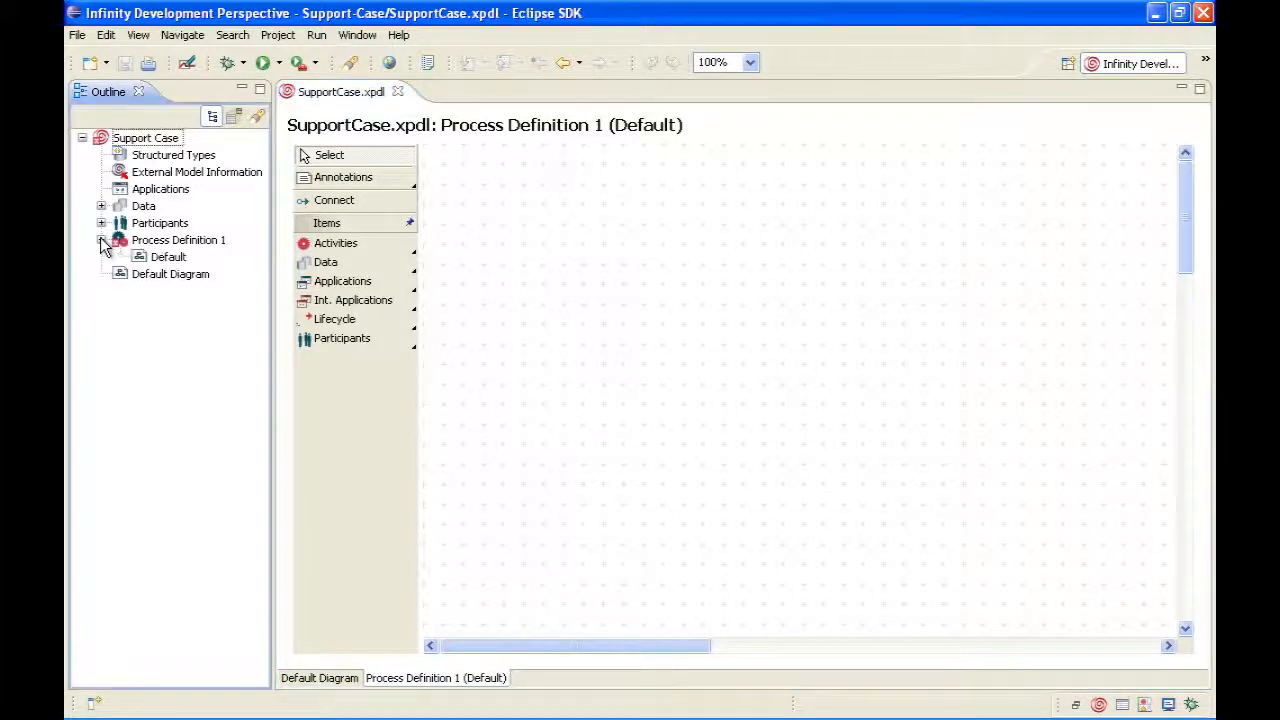
right_click(168, 243)
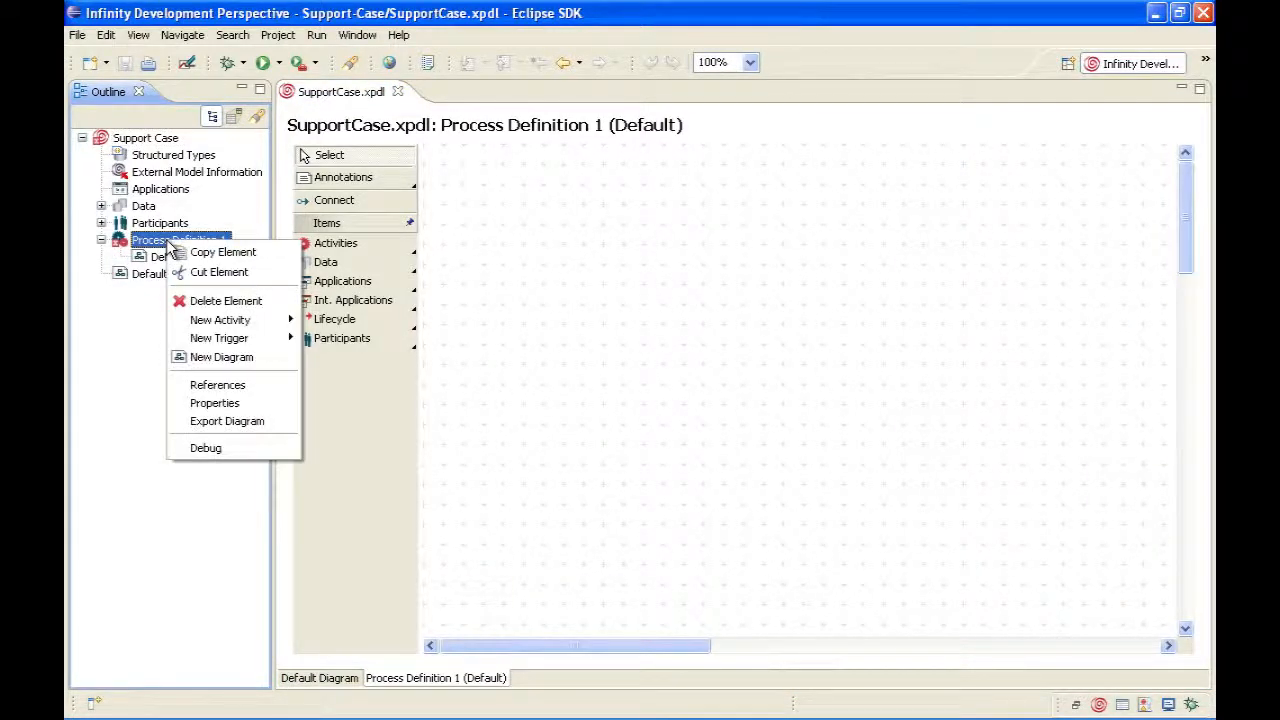
click(215, 403)
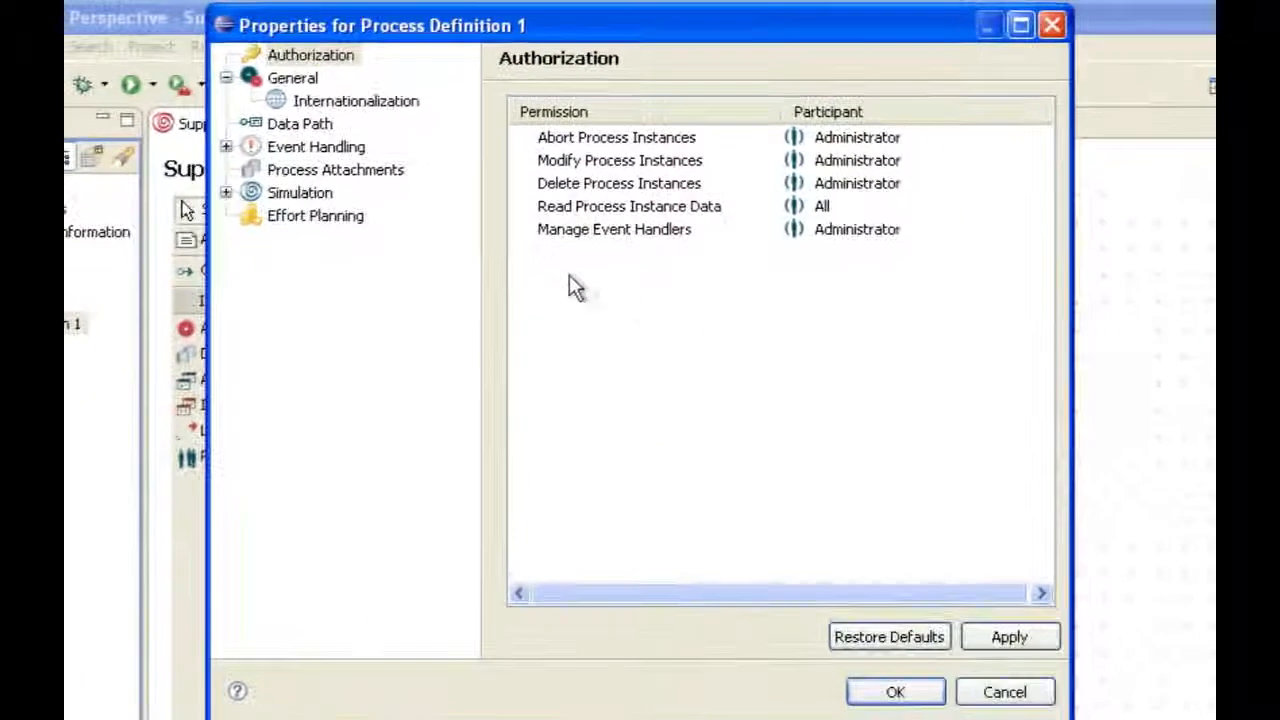
click(282, 82)
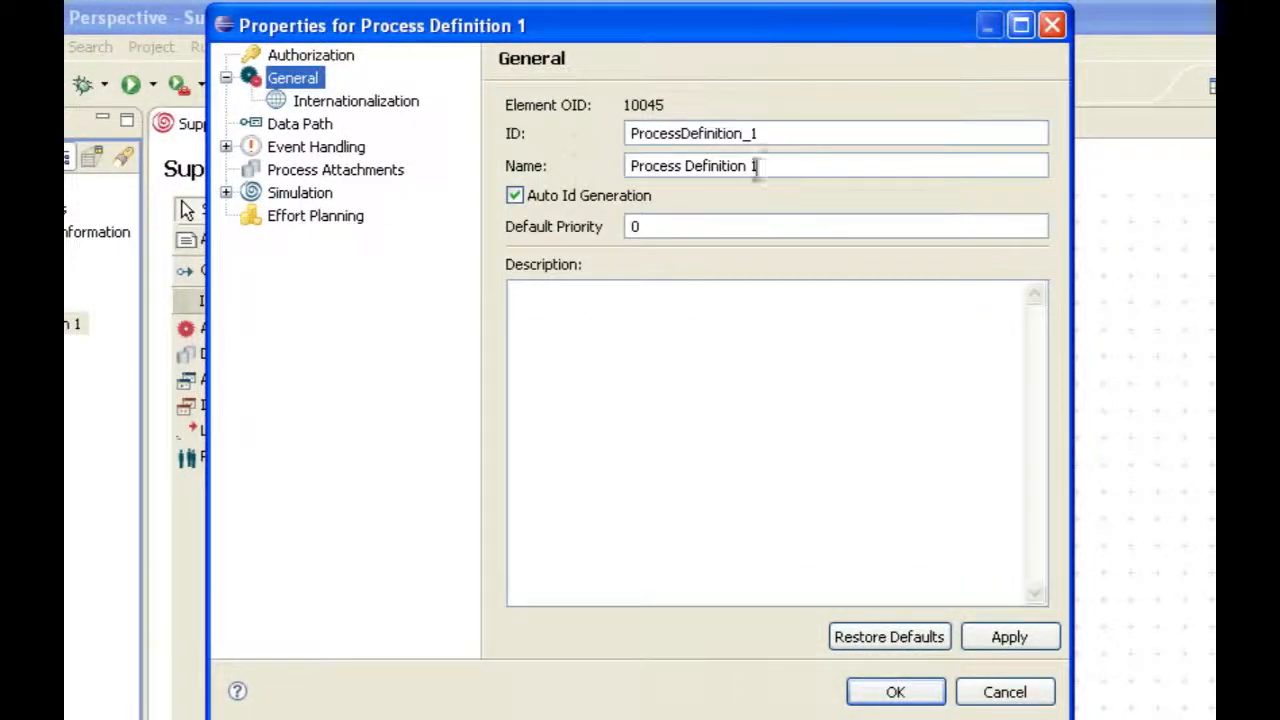
drag(751, 166, 558, 155)
text(Sup)
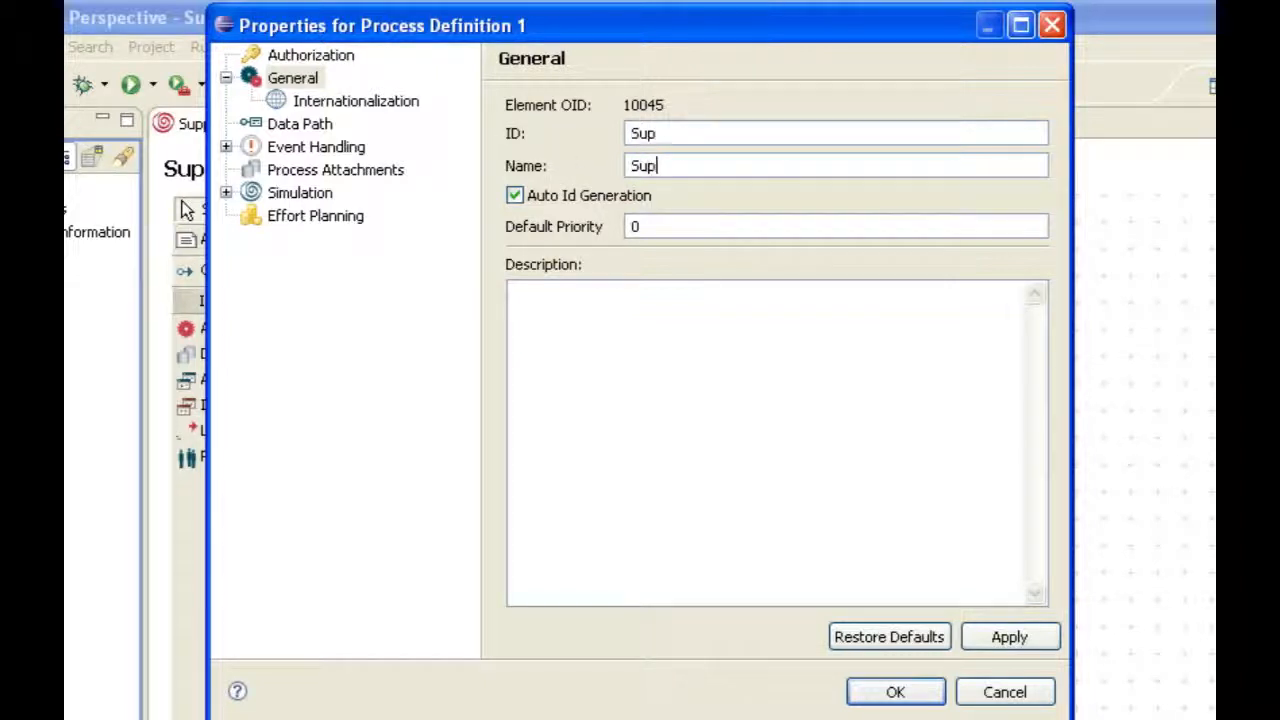
text(port Case Proc)
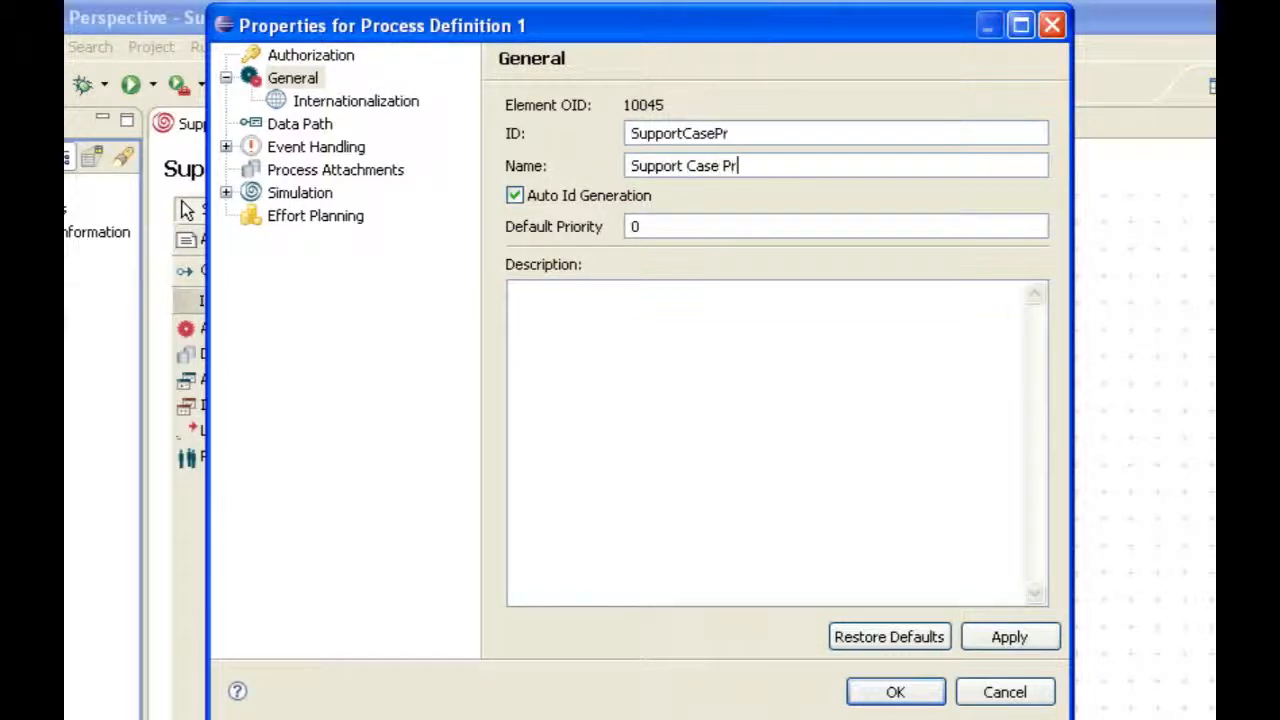
text(ess)
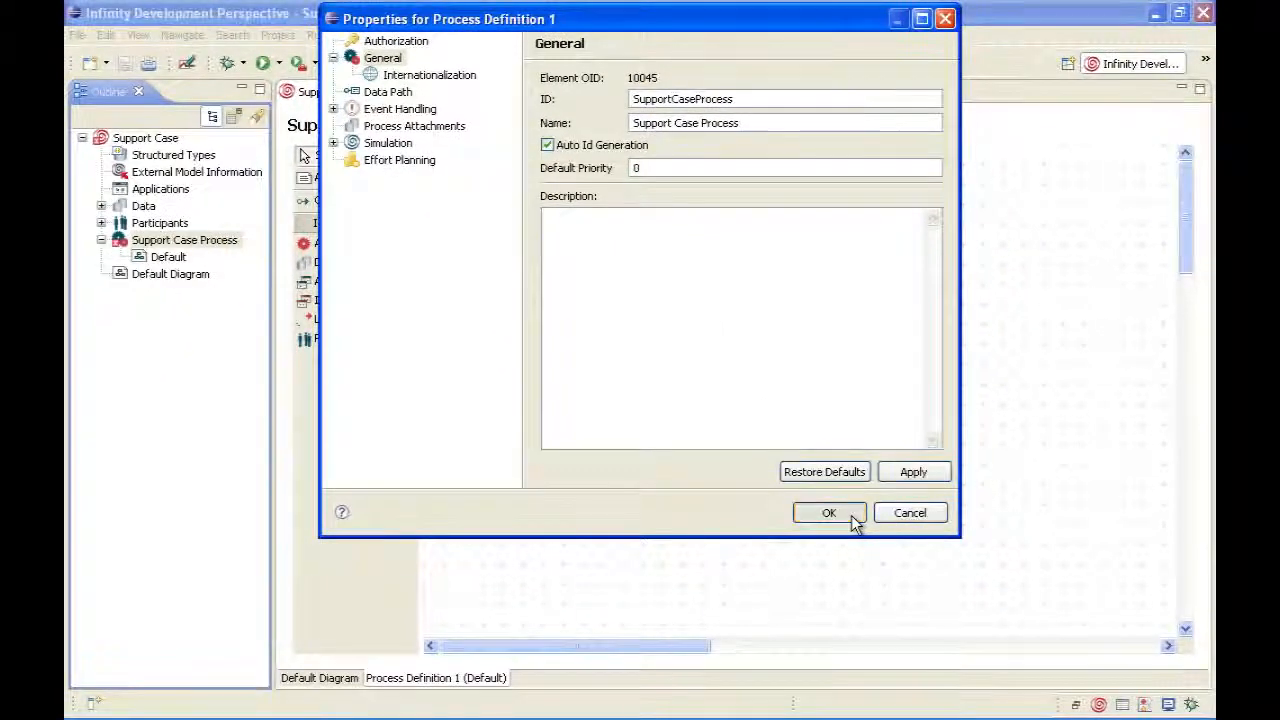
click(884, 662)
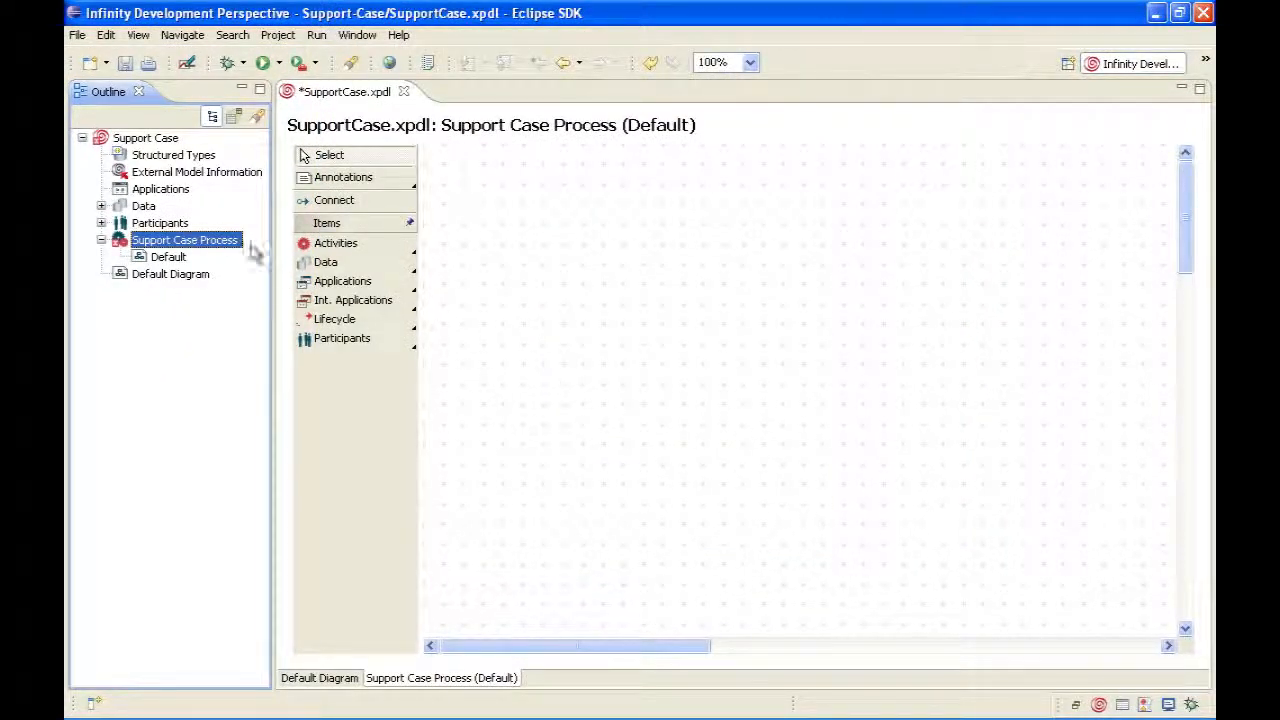
Step: View the model-level Default Diagram and return to the Default diagram of the Support Case Process
click(159, 261)
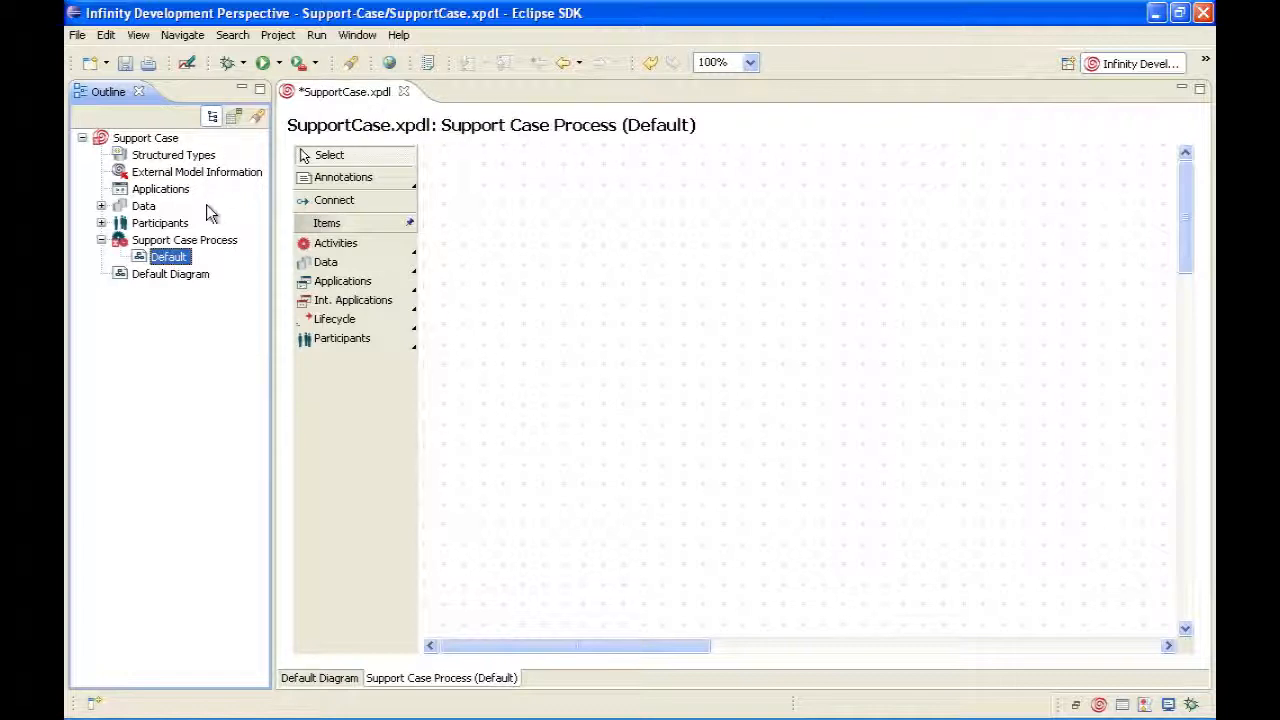
click(167, 275)
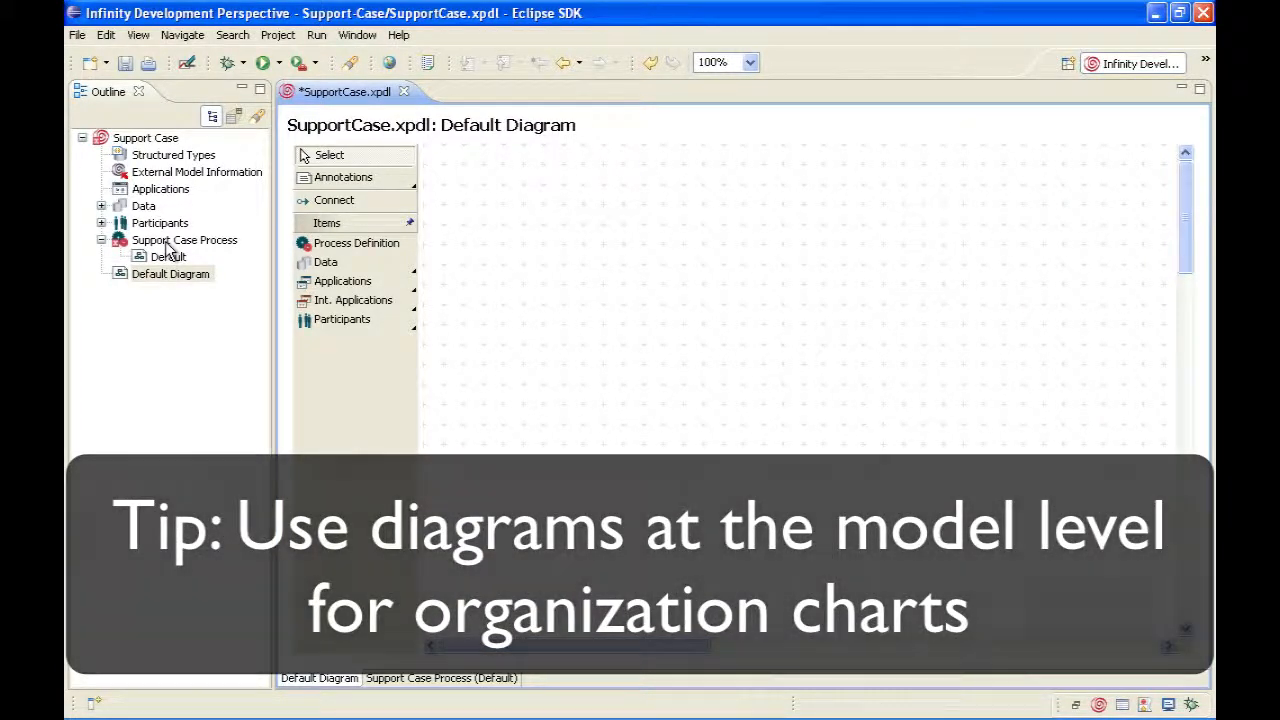
click(168, 243)
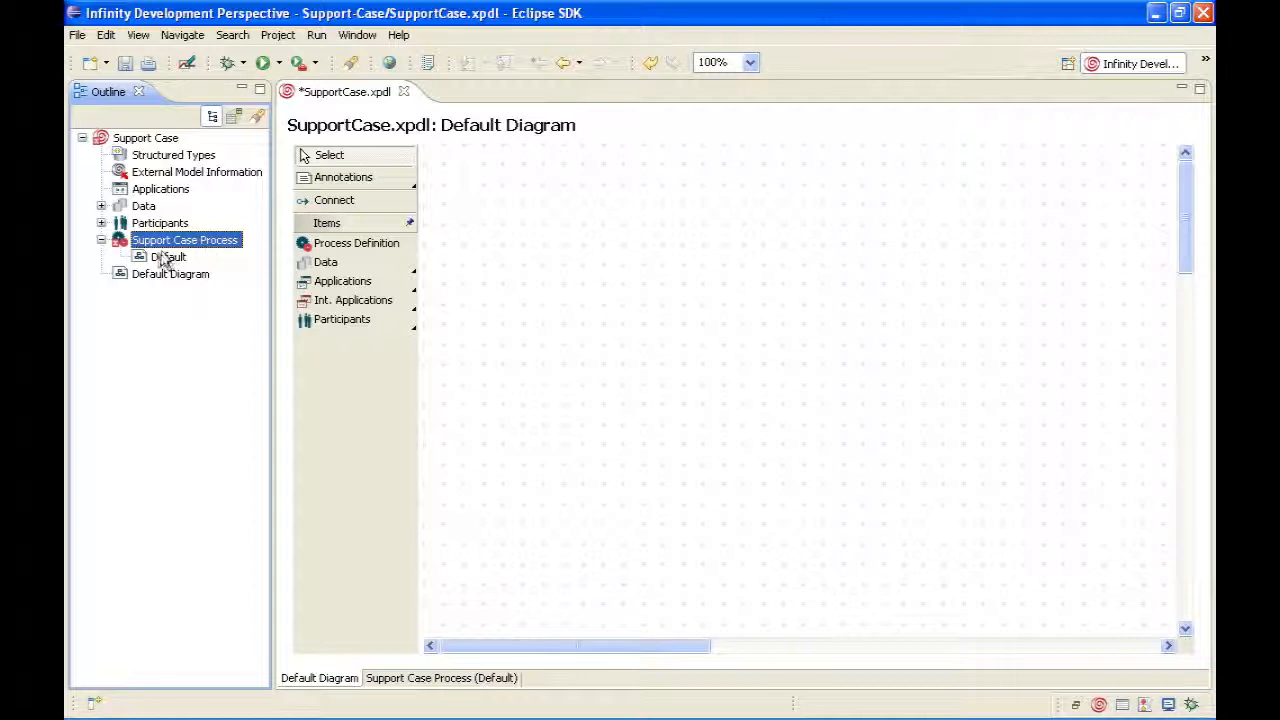
double_click(163, 259)
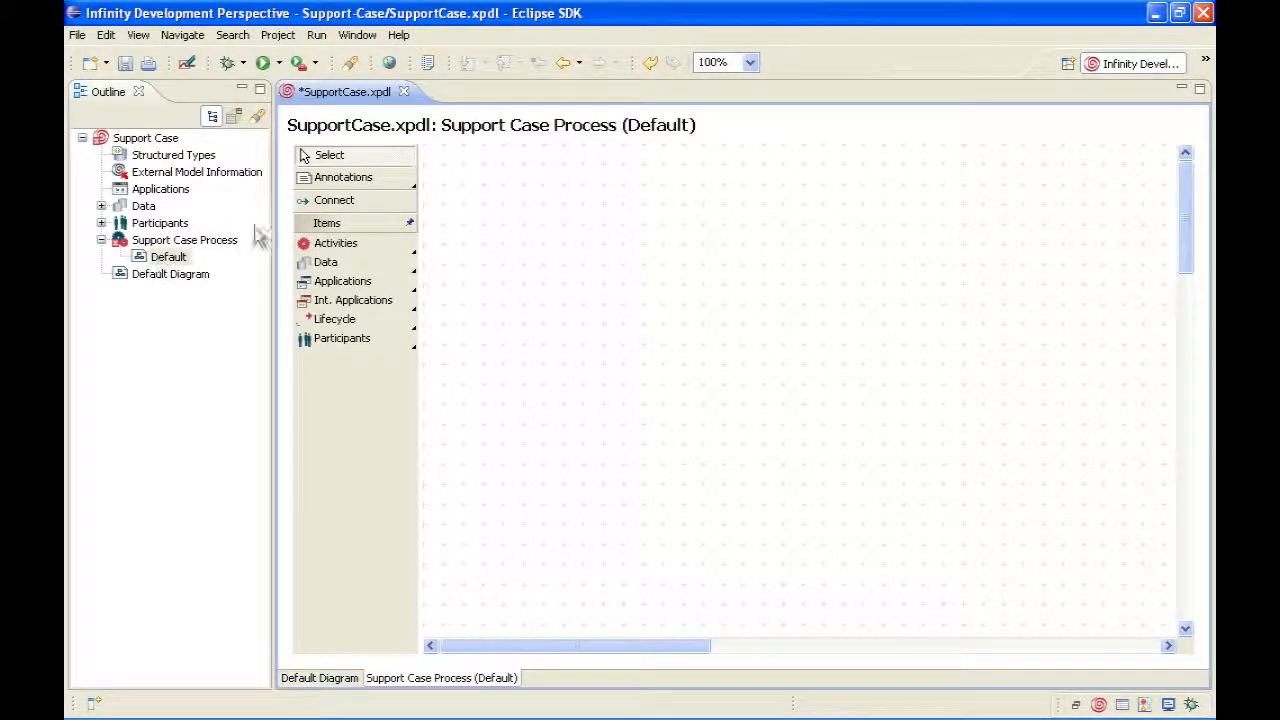
Step: Add an application activity near the top of the Support Case Process diagram and name it "Init Data"
click(190, 258)
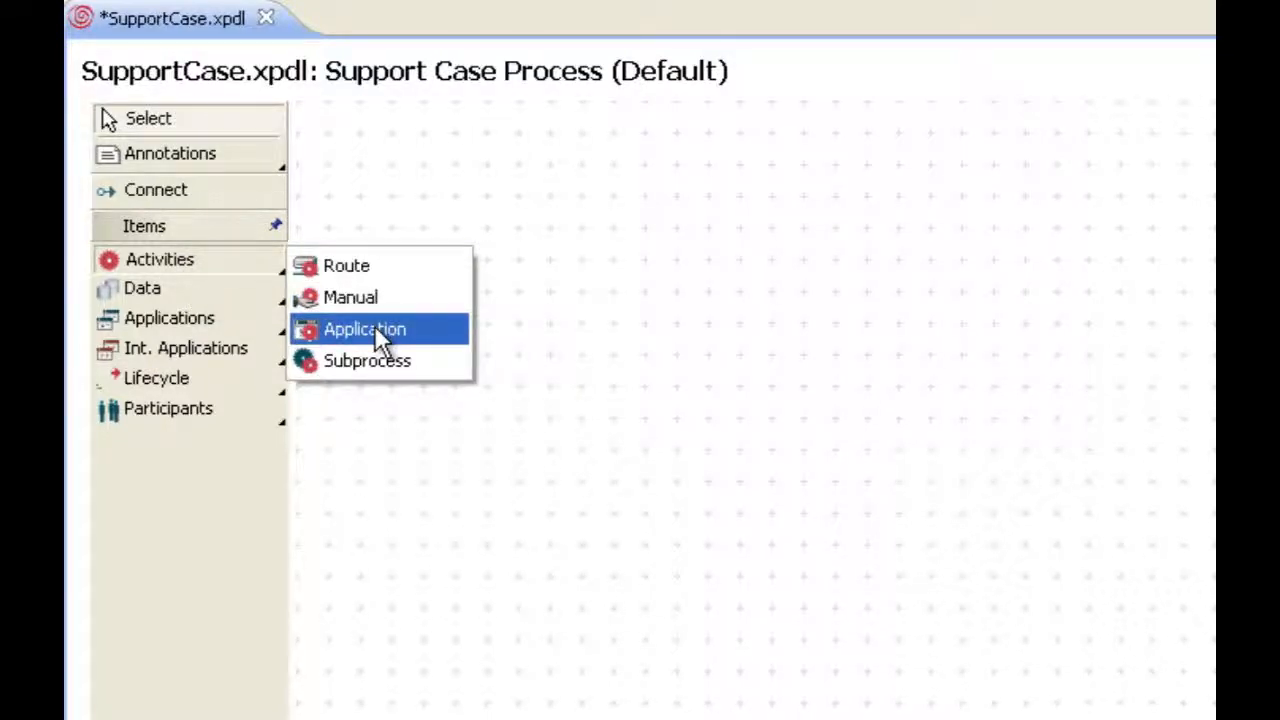
click(378, 327)
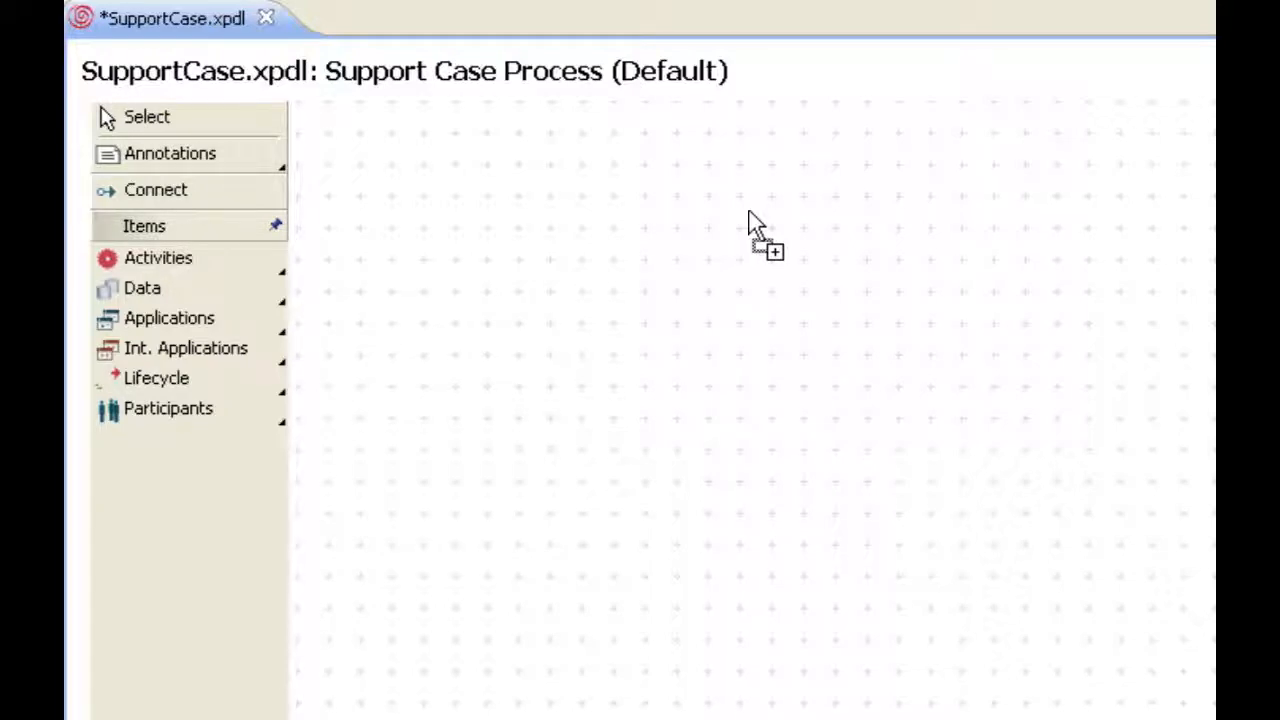
click(749, 212)
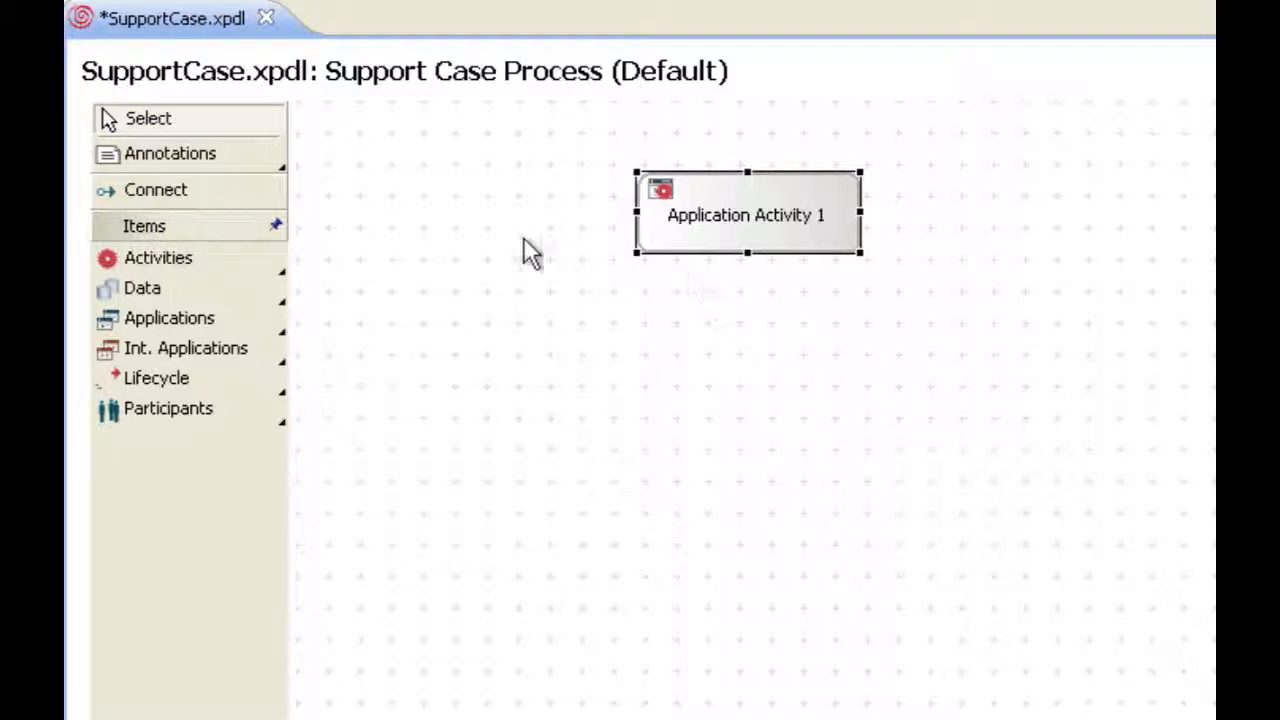
click(775, 213)
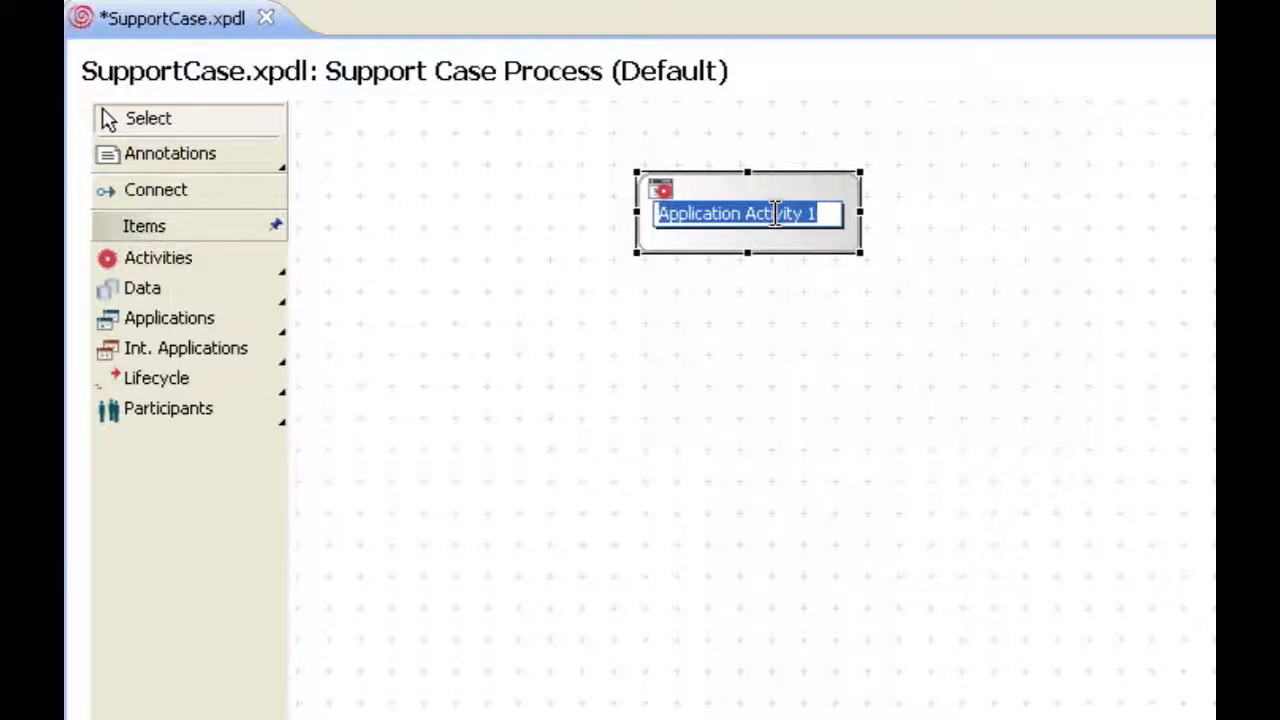
text(Init Data)
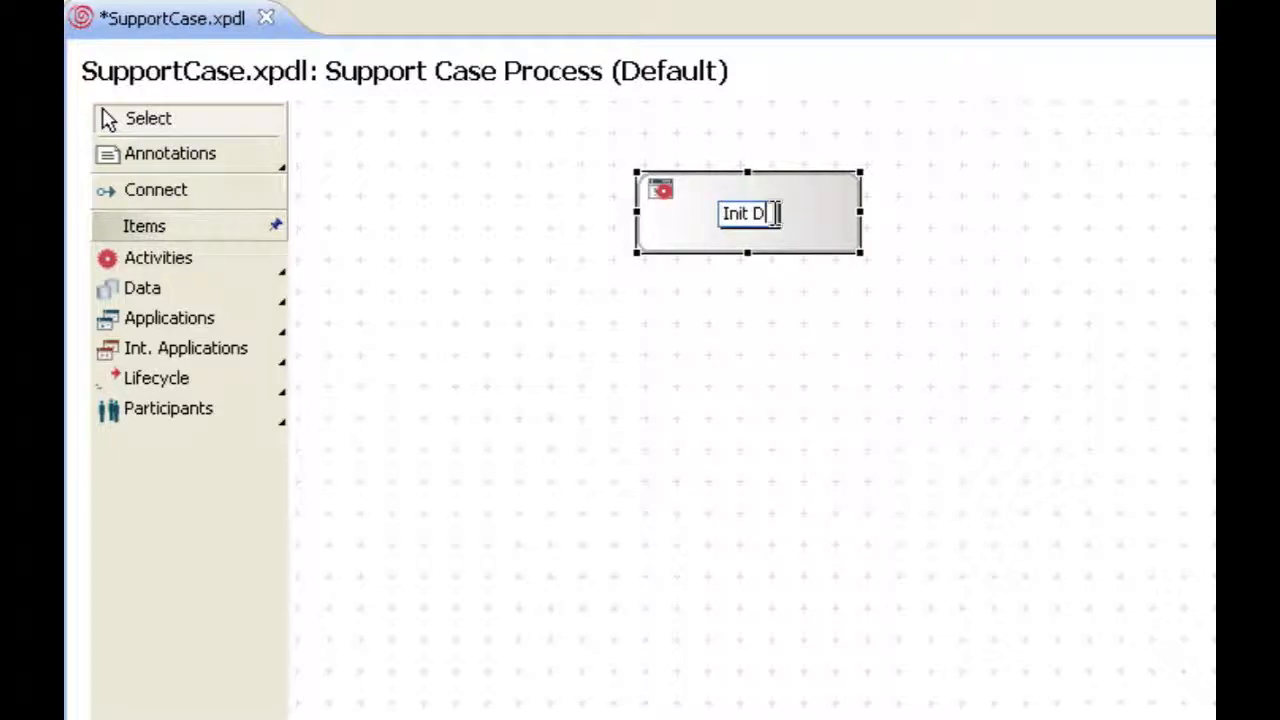
click(866, 309)
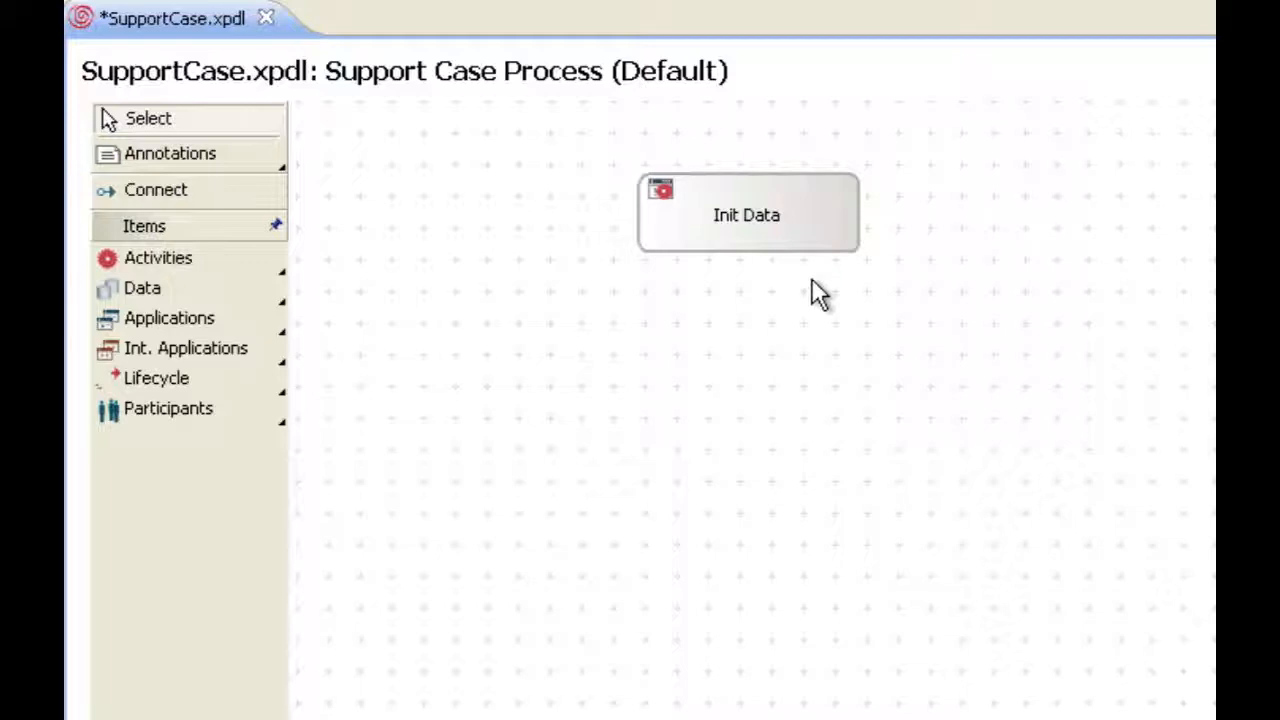
Step: Place three manual activities in a column below the Init Data activity
click(200, 257)
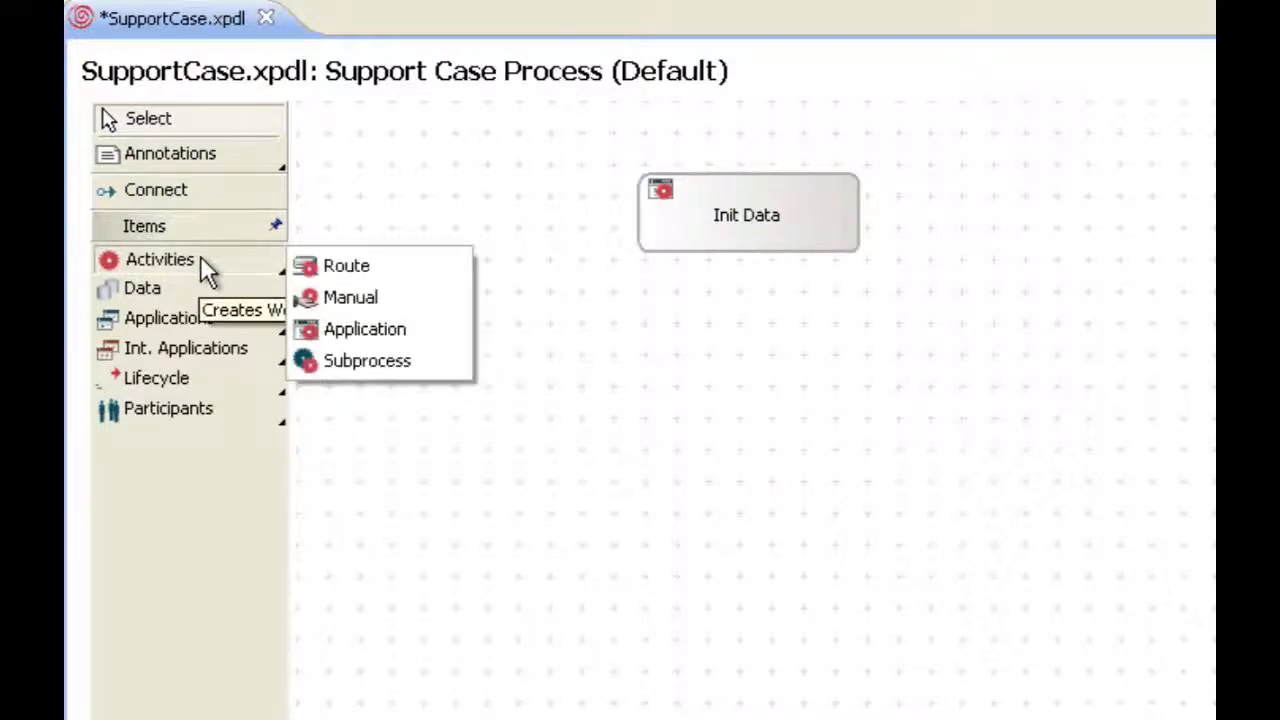
click(343, 297)
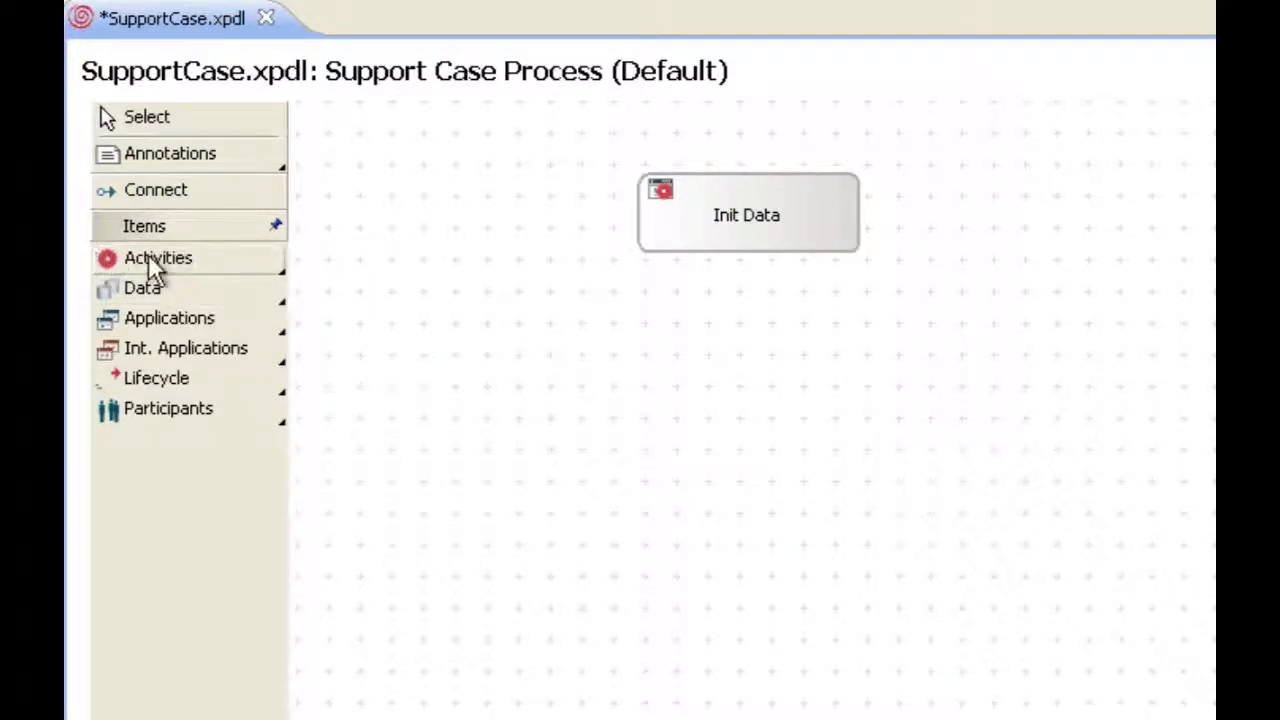
click(742, 371)
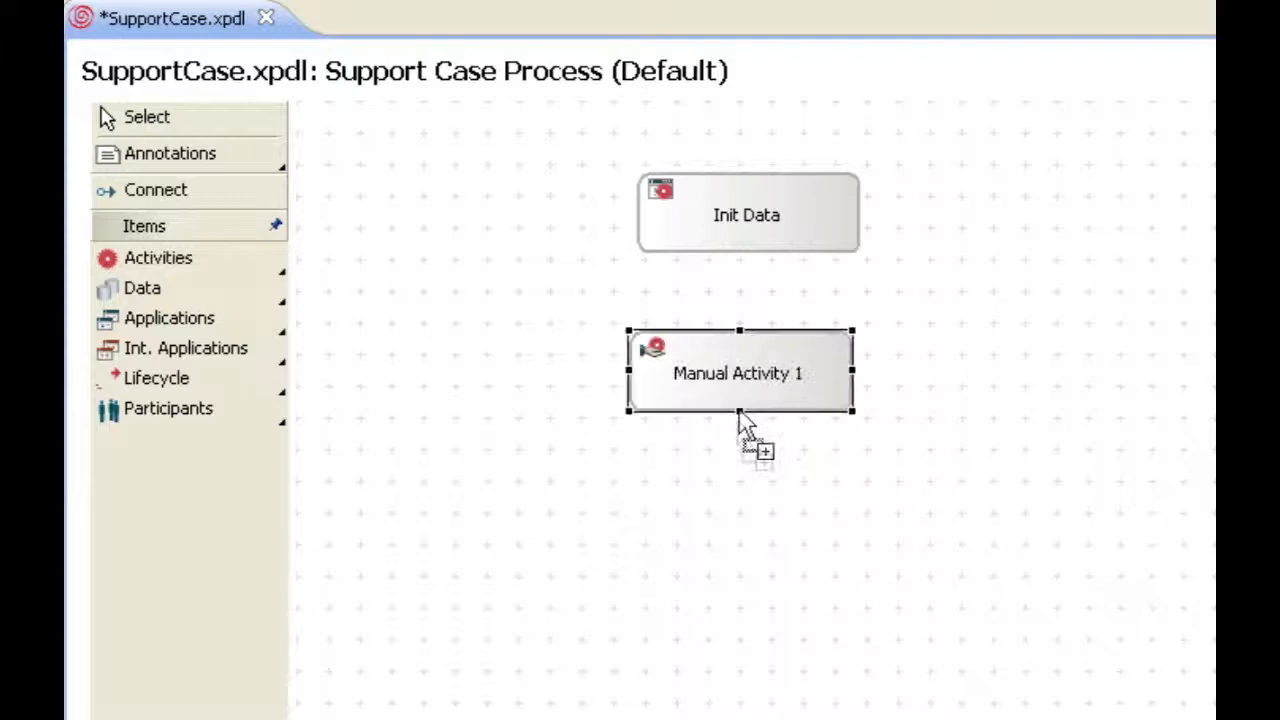
click(747, 504)
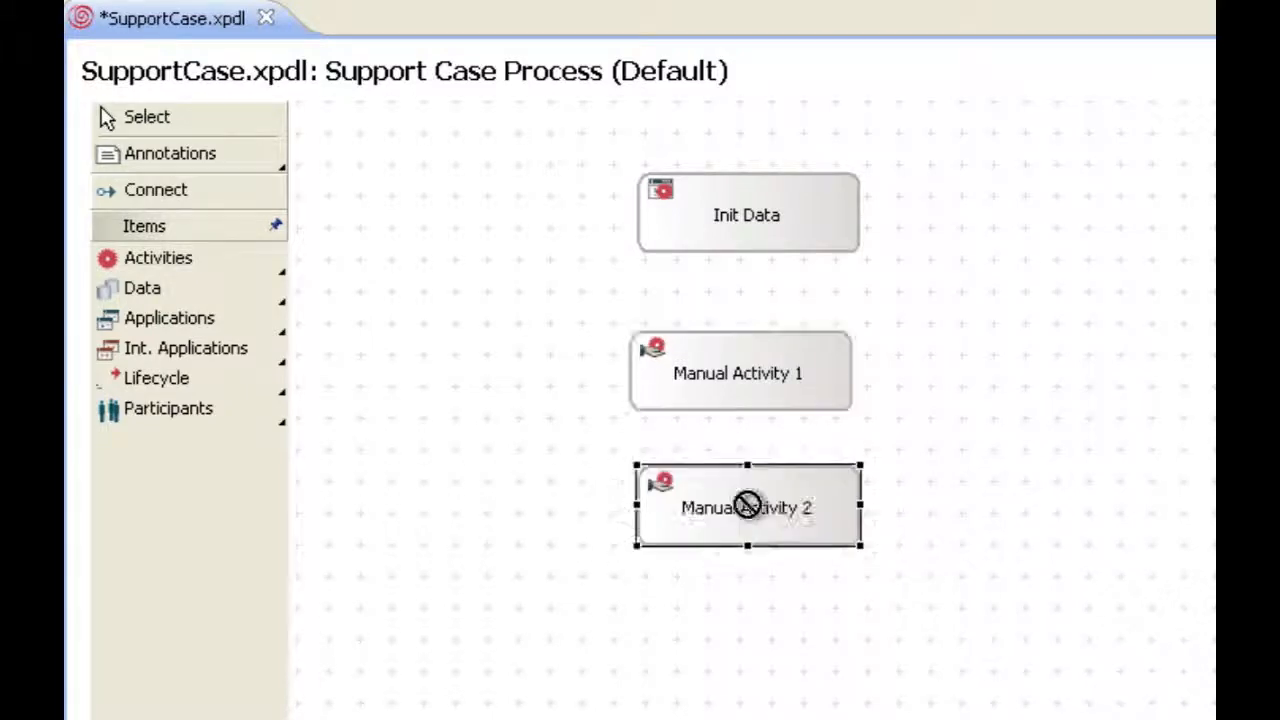
click(741, 633)
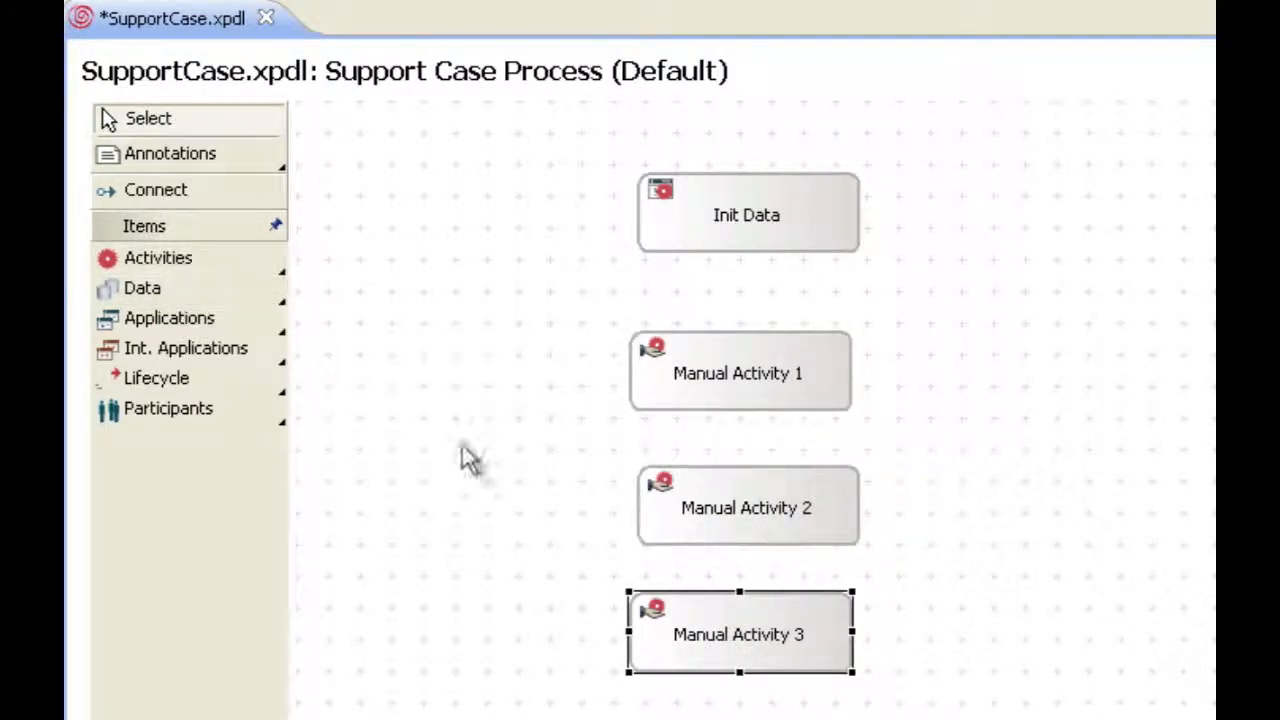
Step: Rename the manual activity directly below Init Data to "Create Case"
click(753, 372)
click(753, 372)
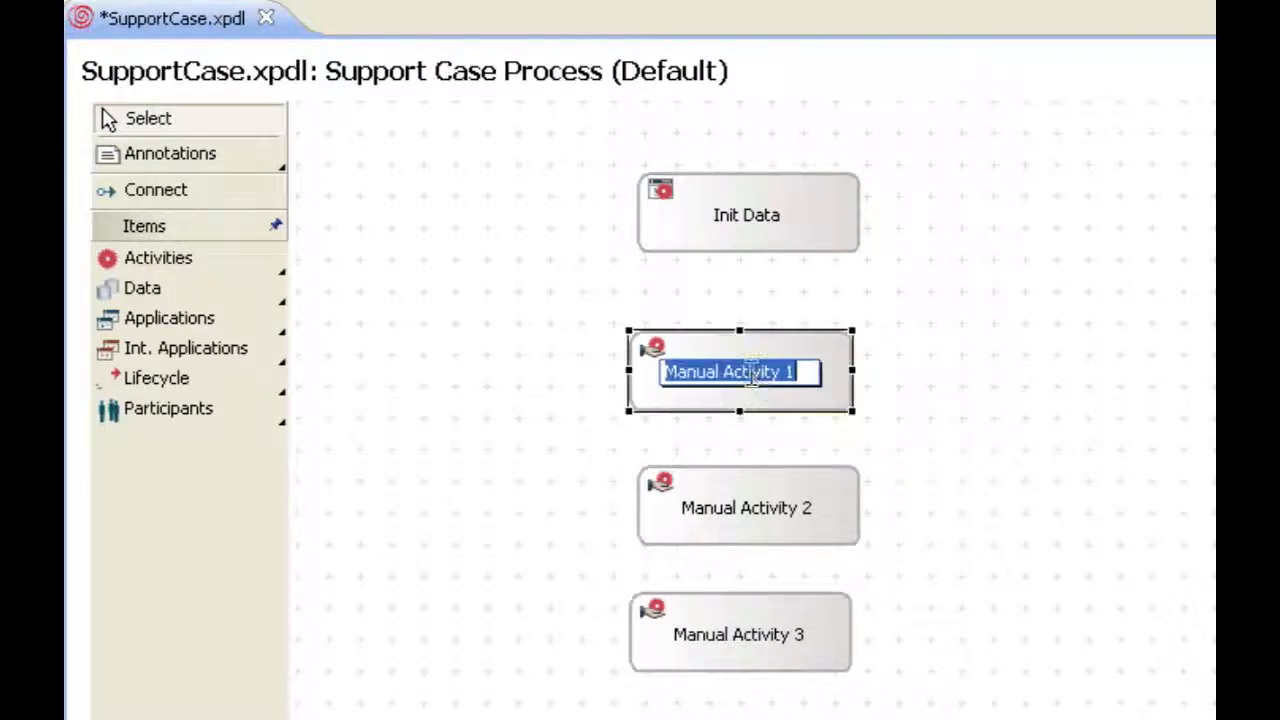
text(C)
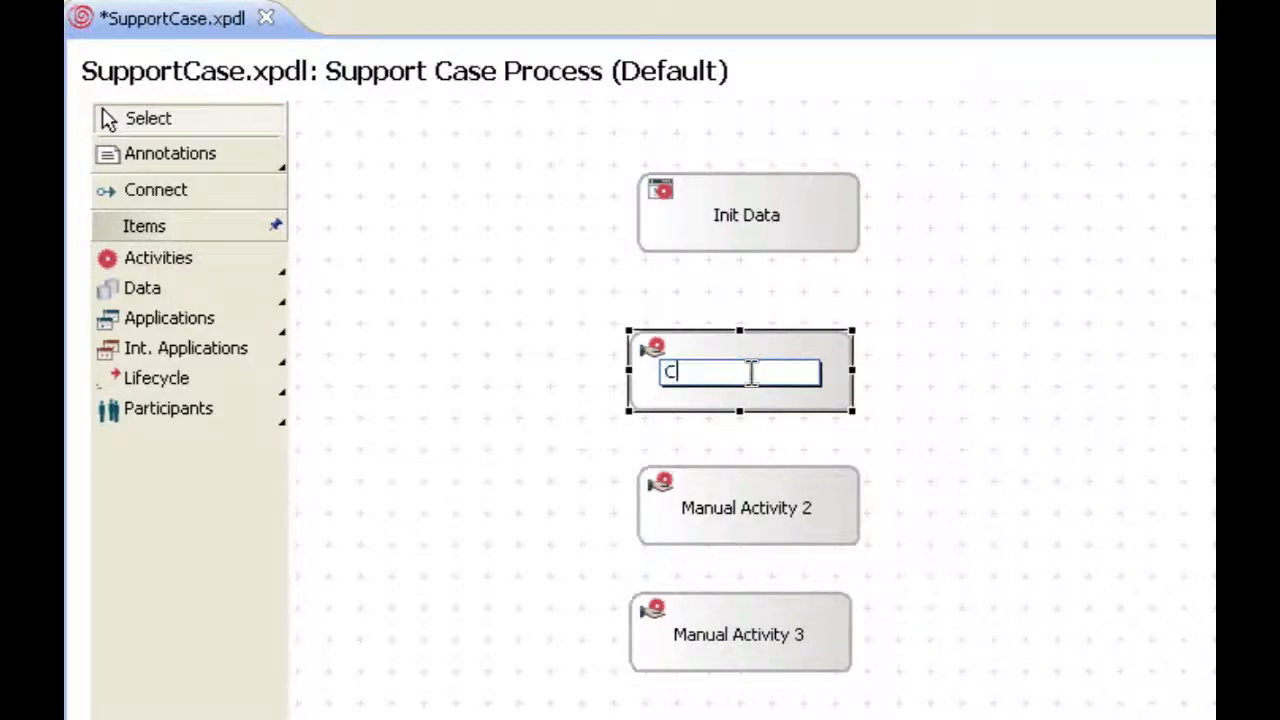
text(reate Case)
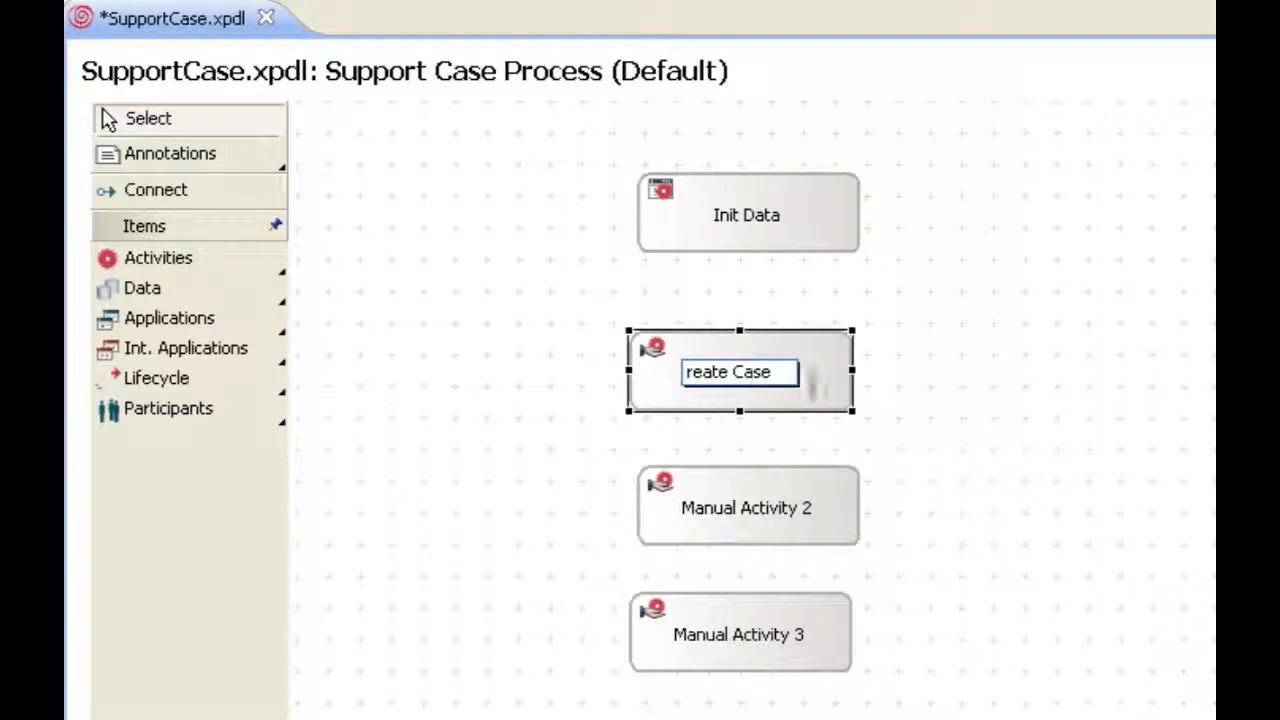
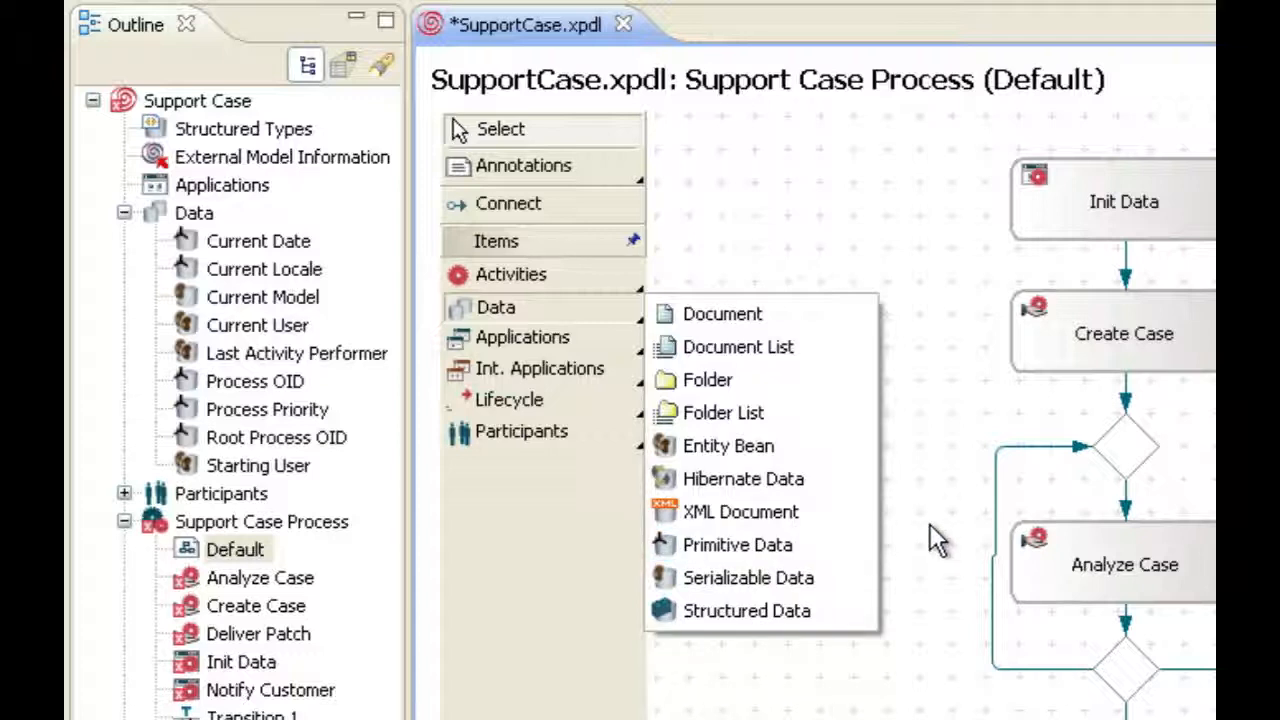
Step: Create a new composite structured type in the Support Case model and name it "Product"
click(238, 134)
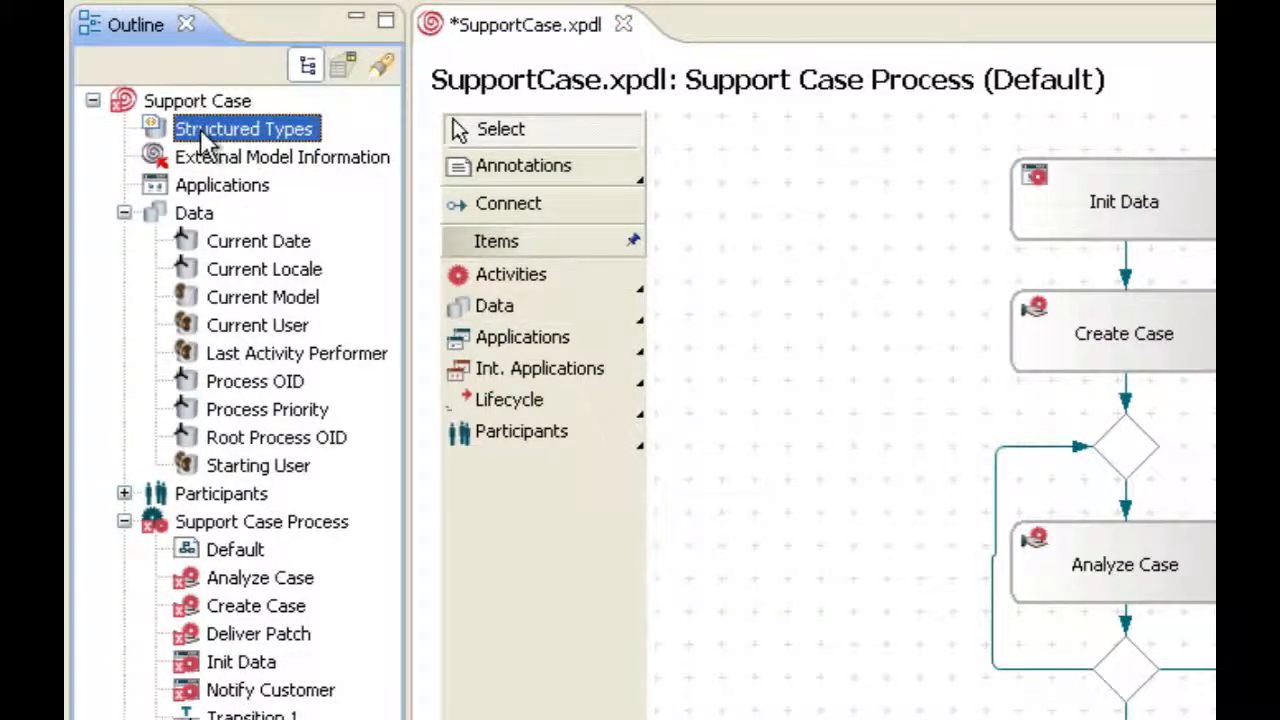
right_click(200, 125)
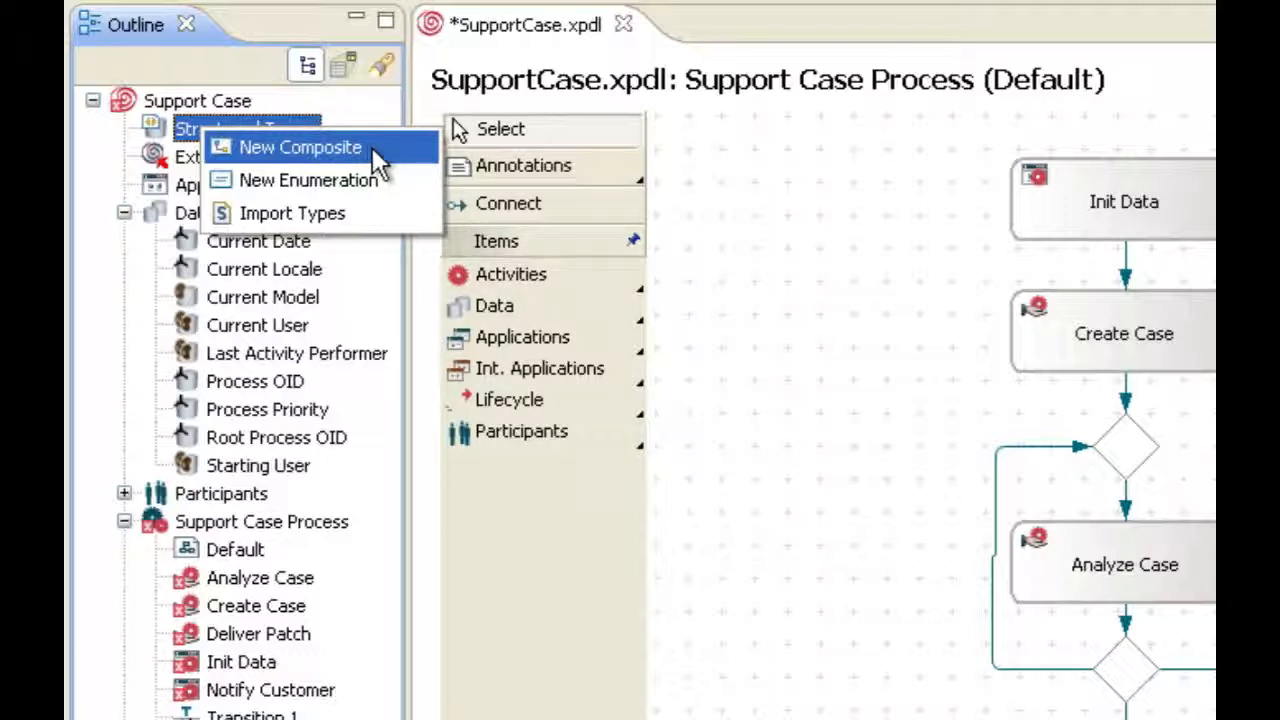
click(372, 147)
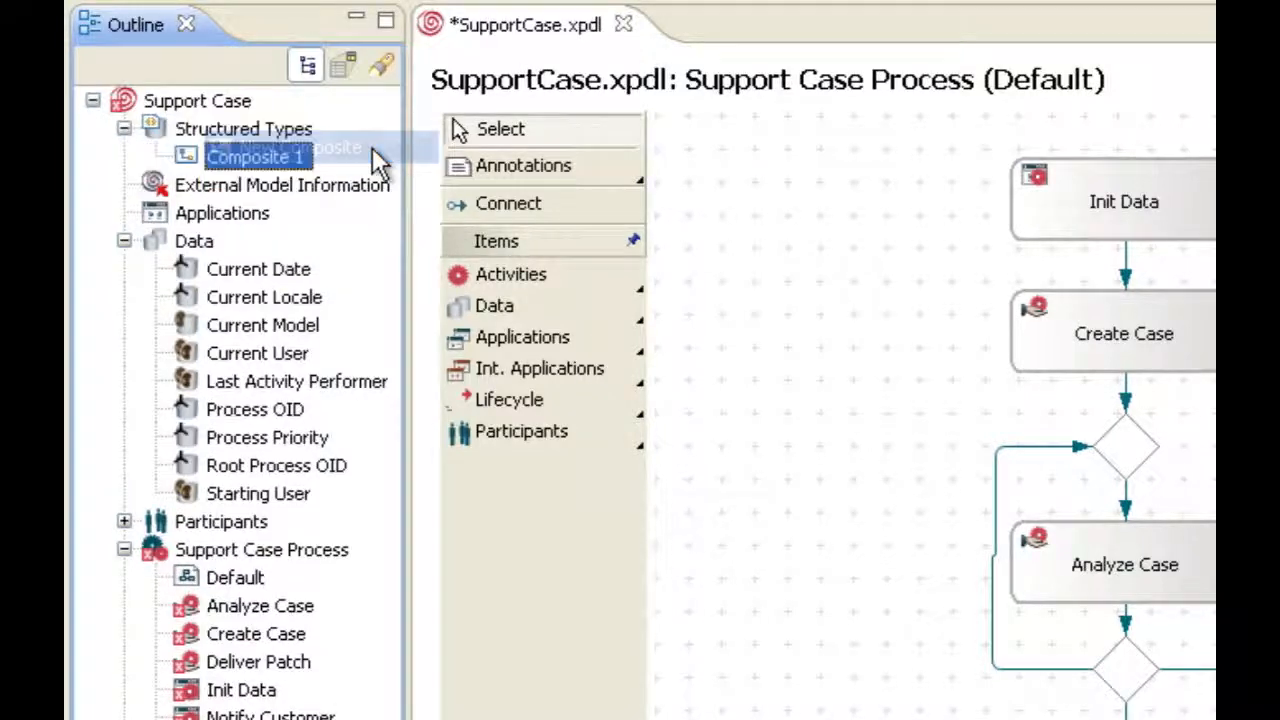
double_click(233, 155)
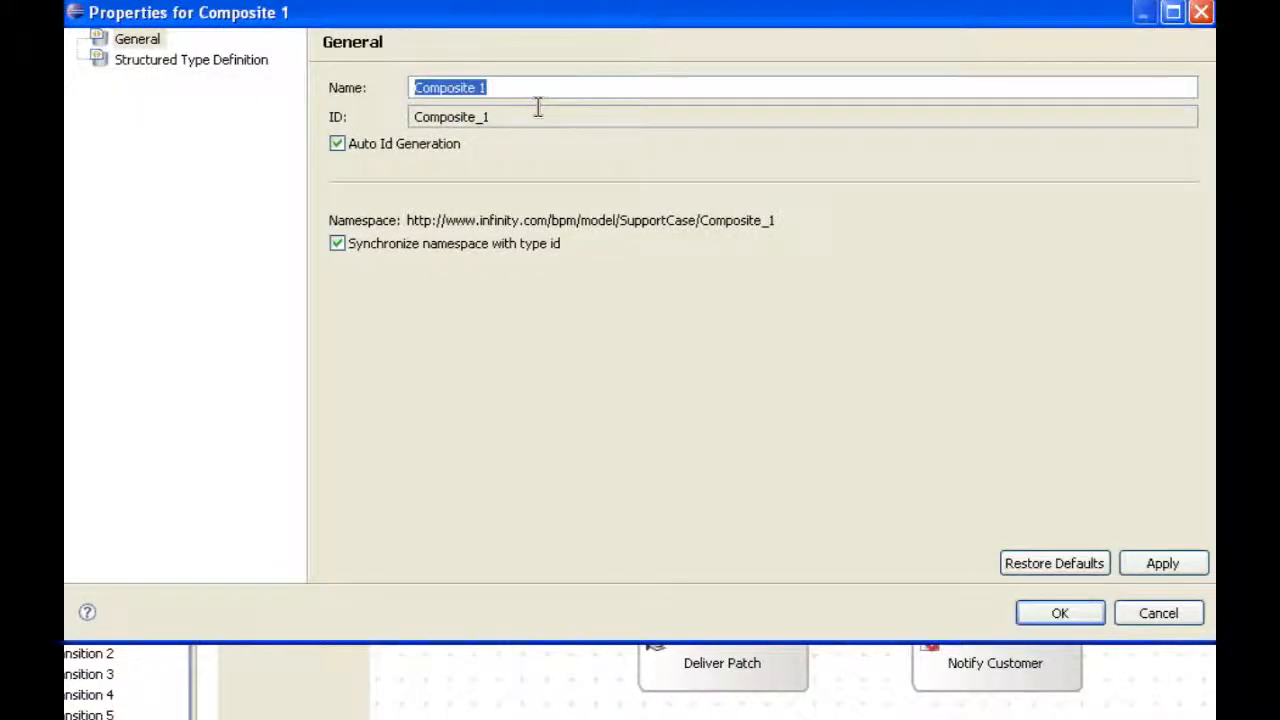
text(pr)
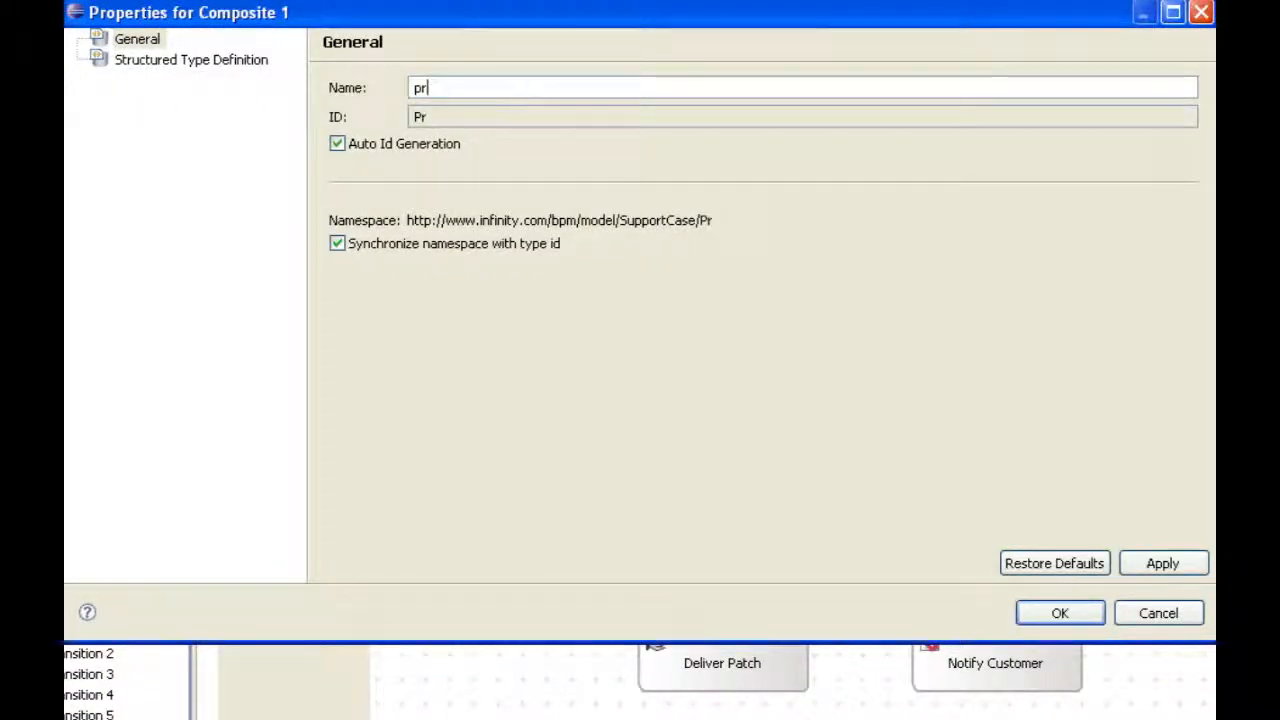
text(oduct)
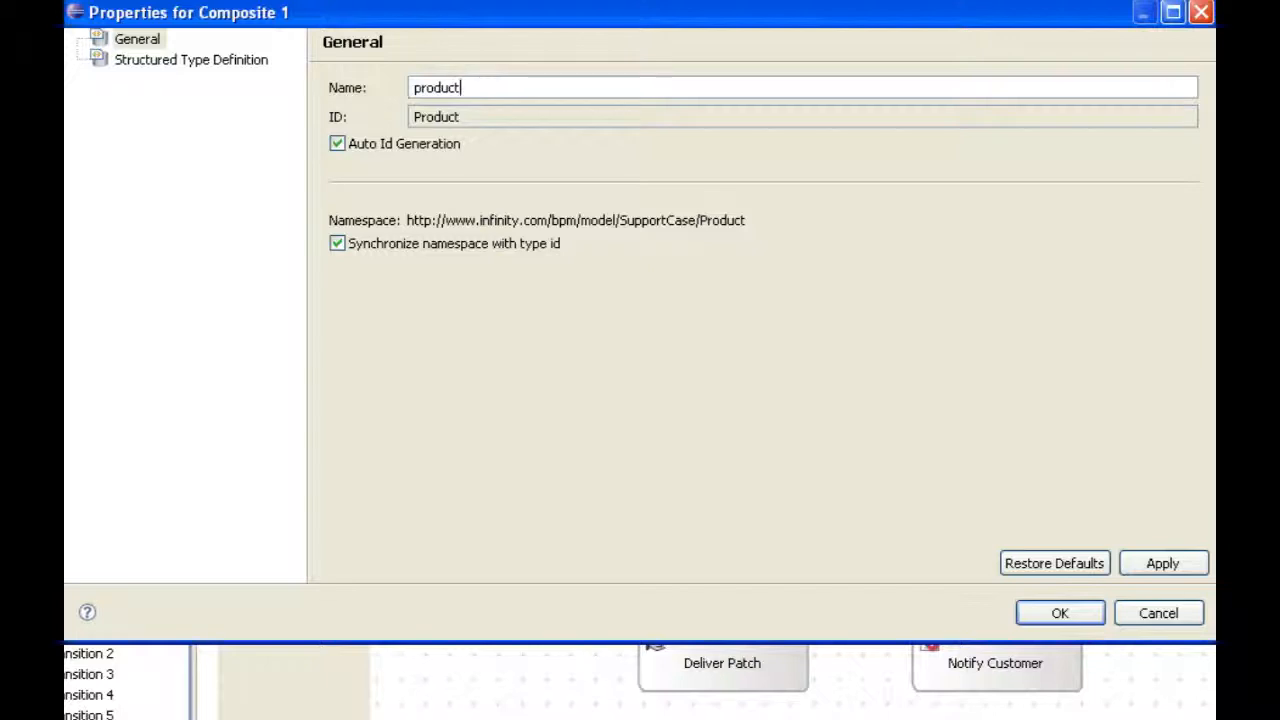
click(417, 87)
text(P)
key(Delete)
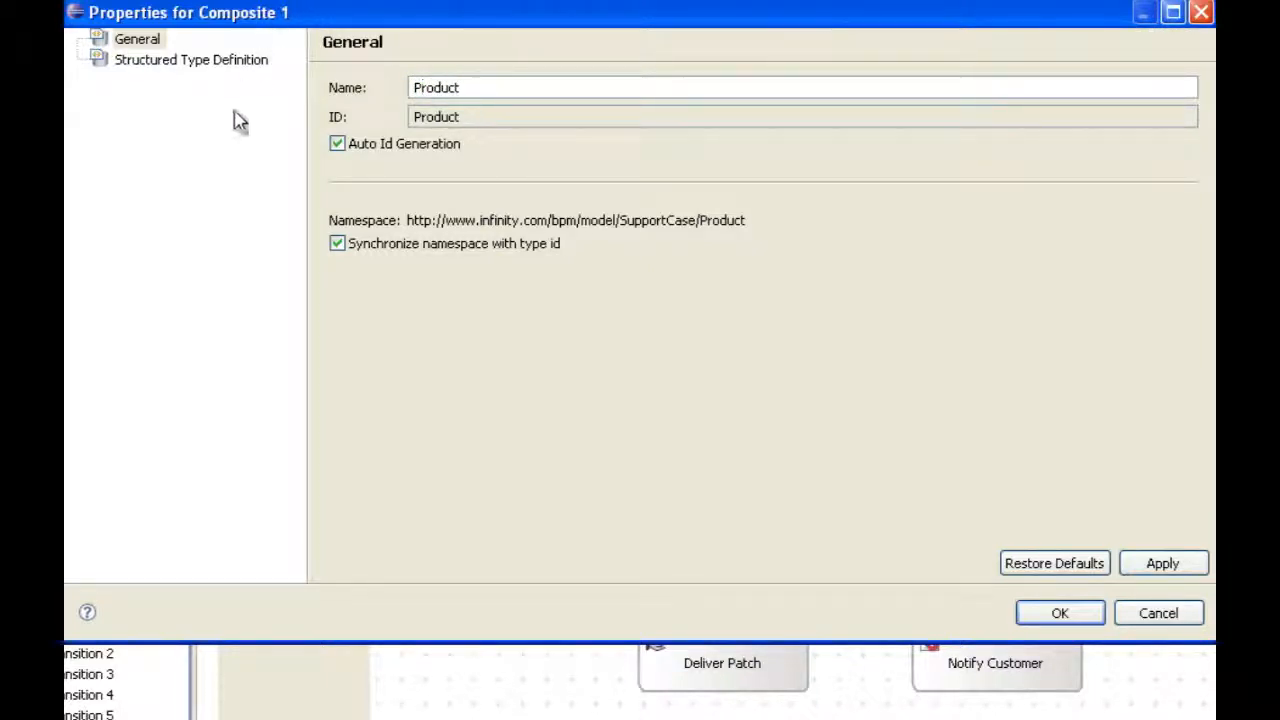
Step: Add an element called "Name" to the Product type's sequence, keeping type xsd:string and cardinality Exactly One
click(226, 61)
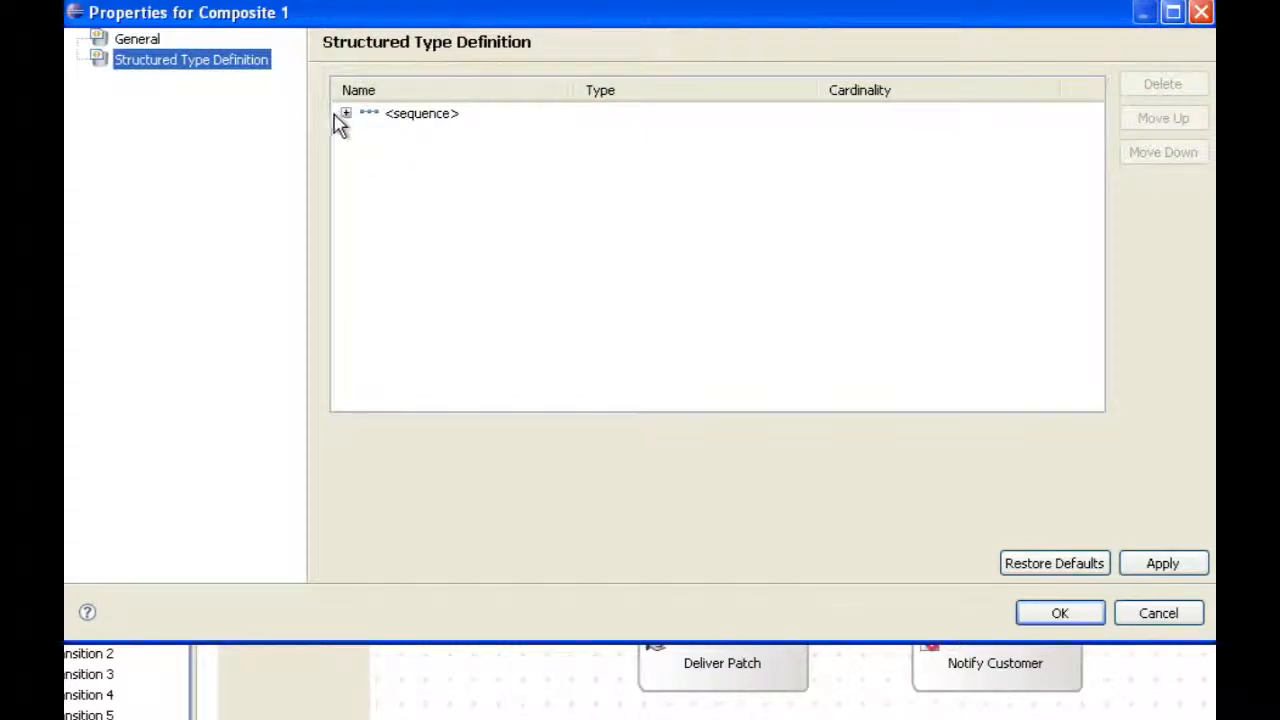
click(344, 114)
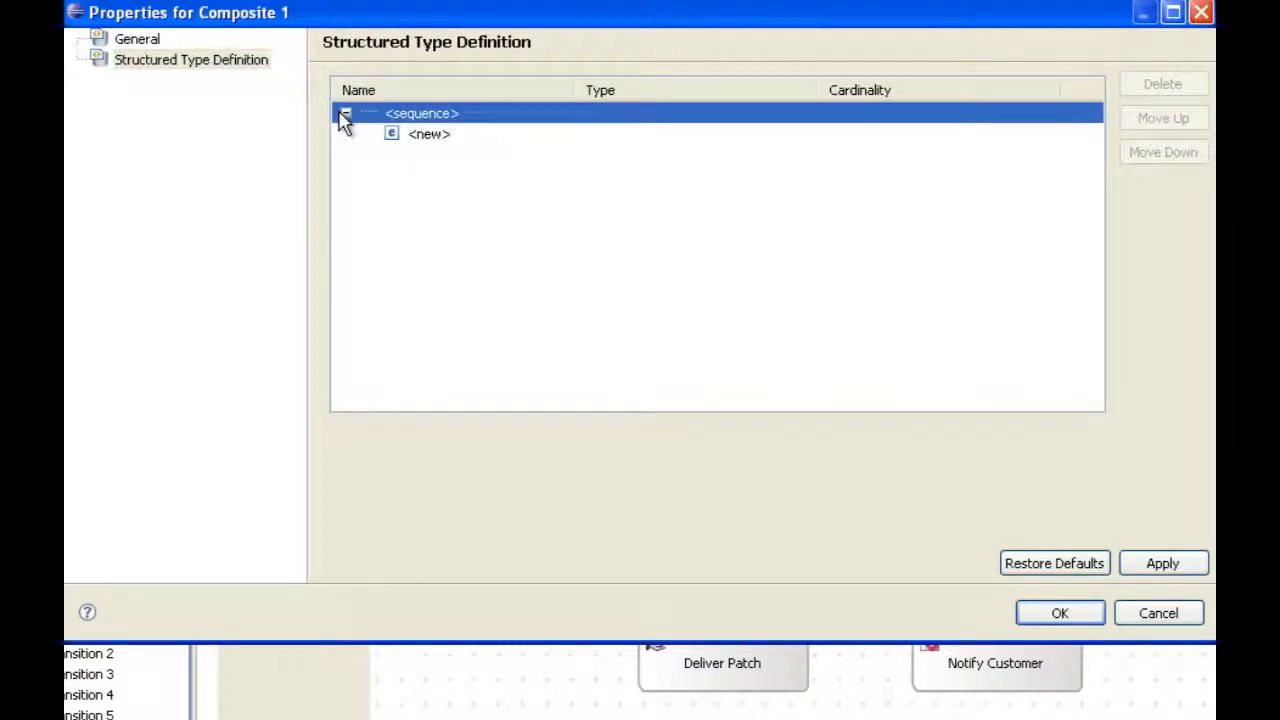
click(431, 134)
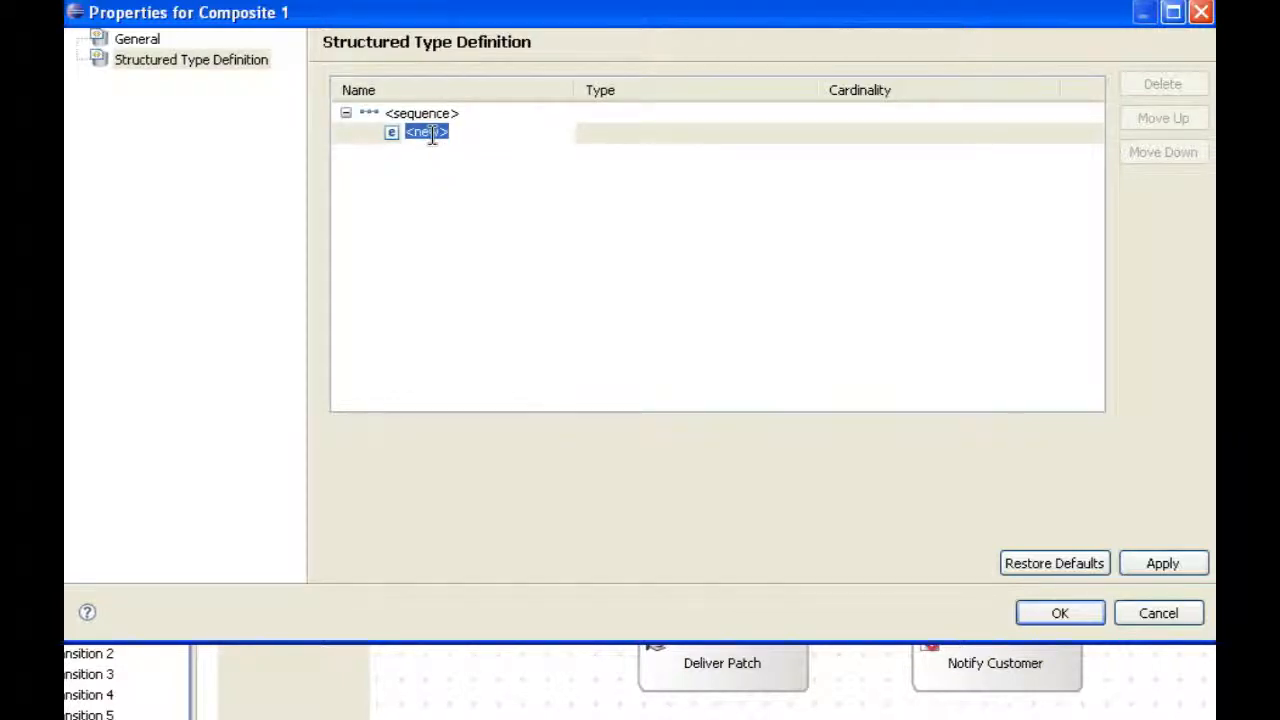
text(Name)
key(Return)
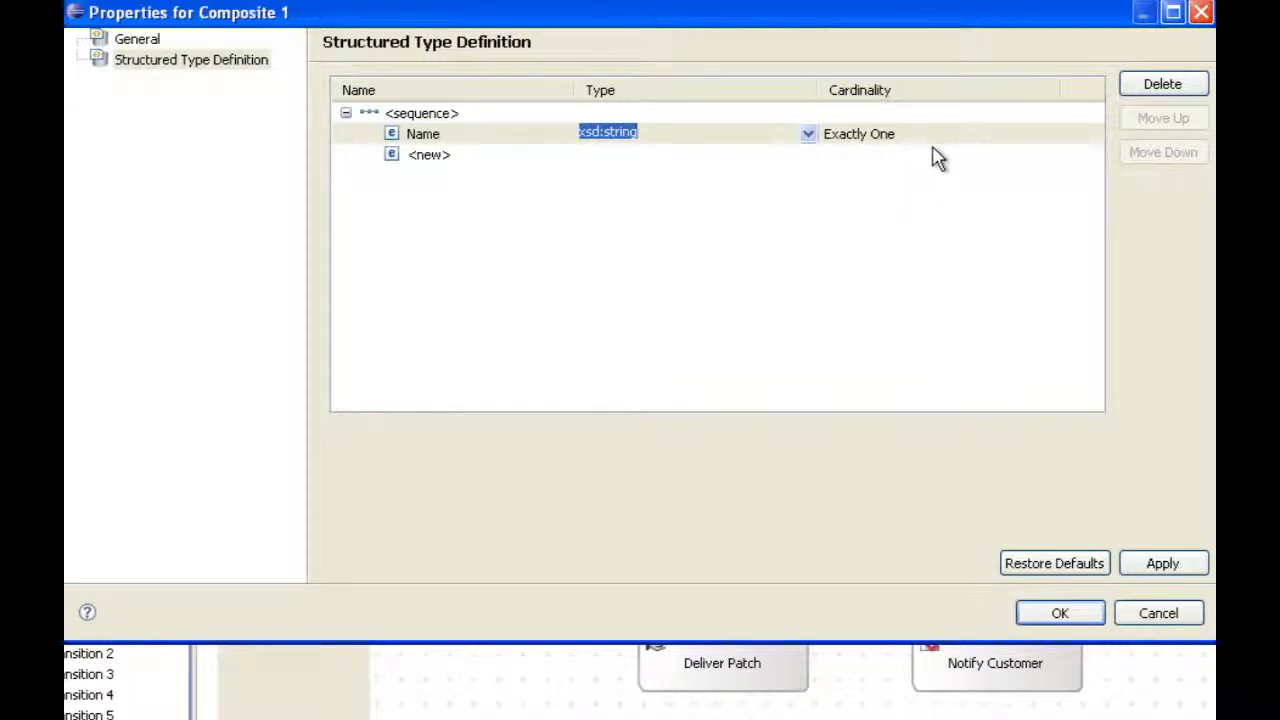
click(810, 137)
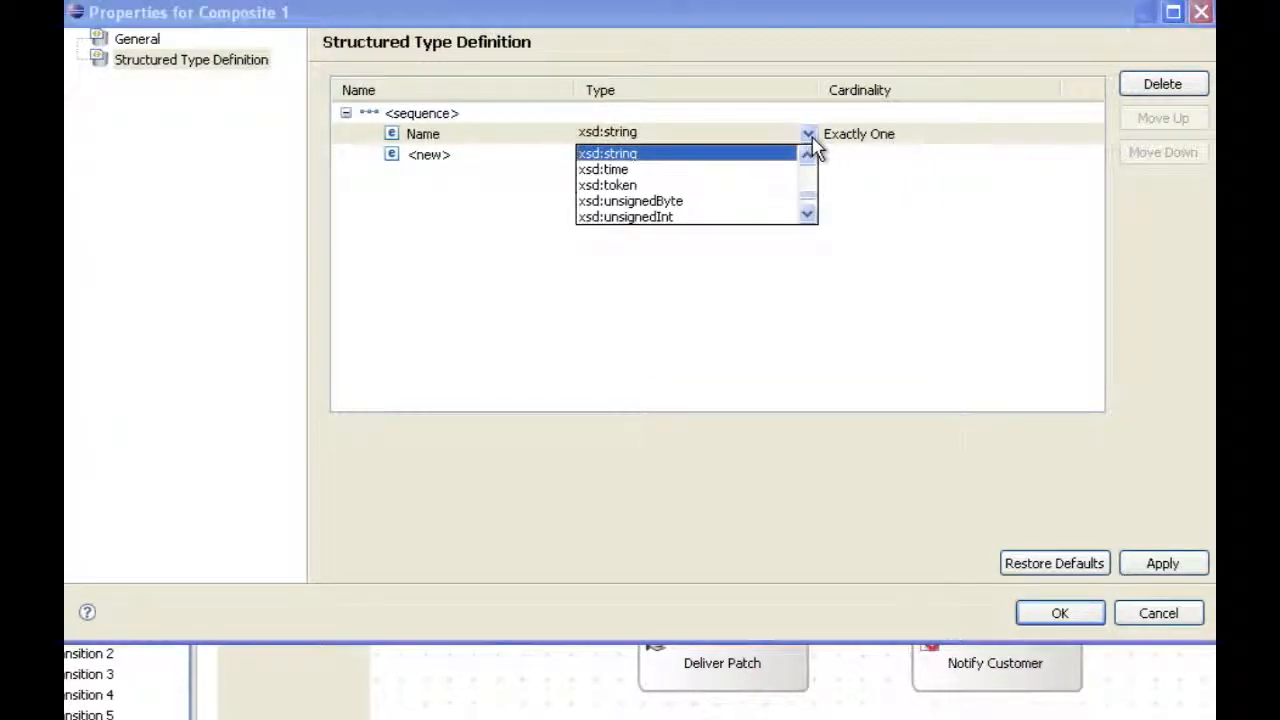
click(812, 138)
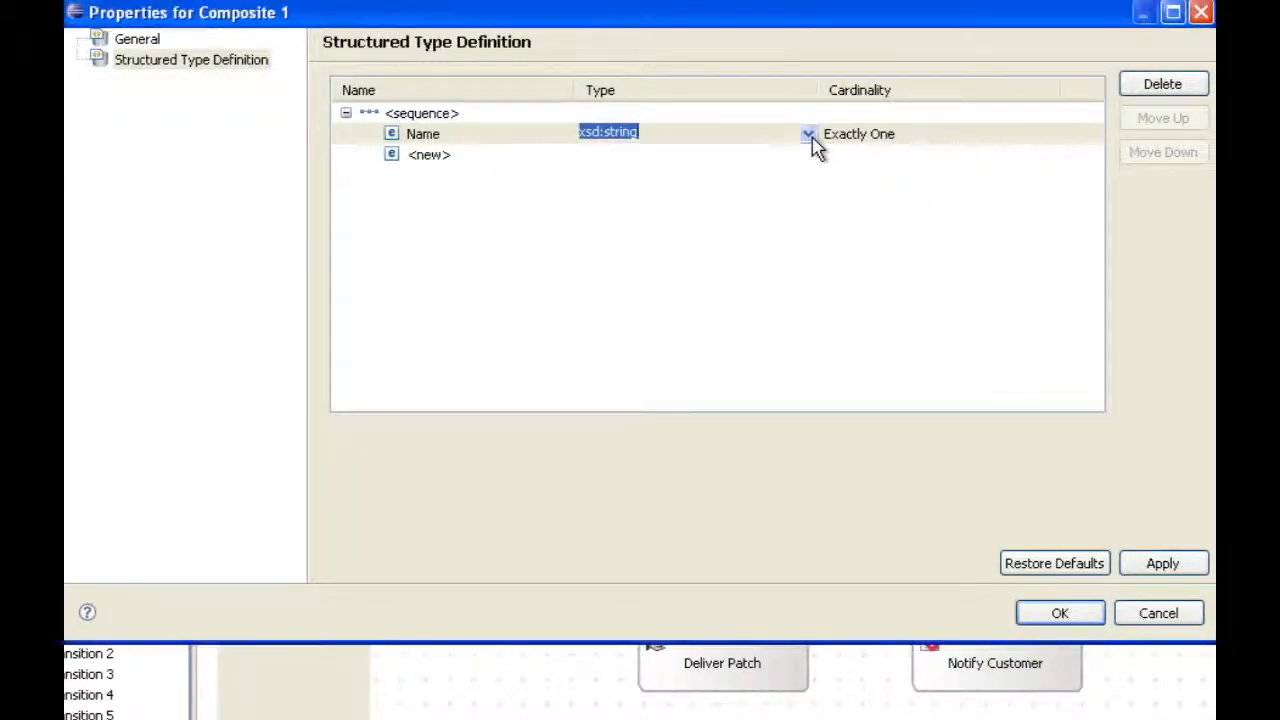
click(1025, 138)
click(1052, 137)
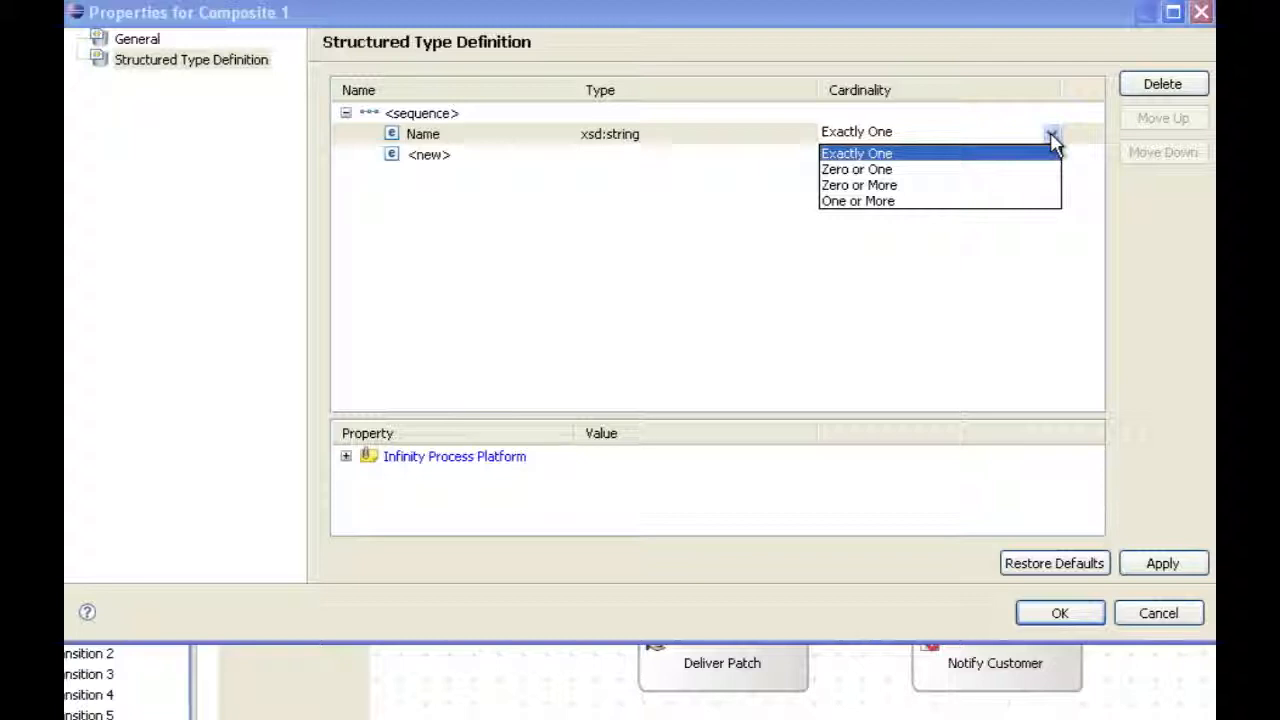
click(1050, 137)
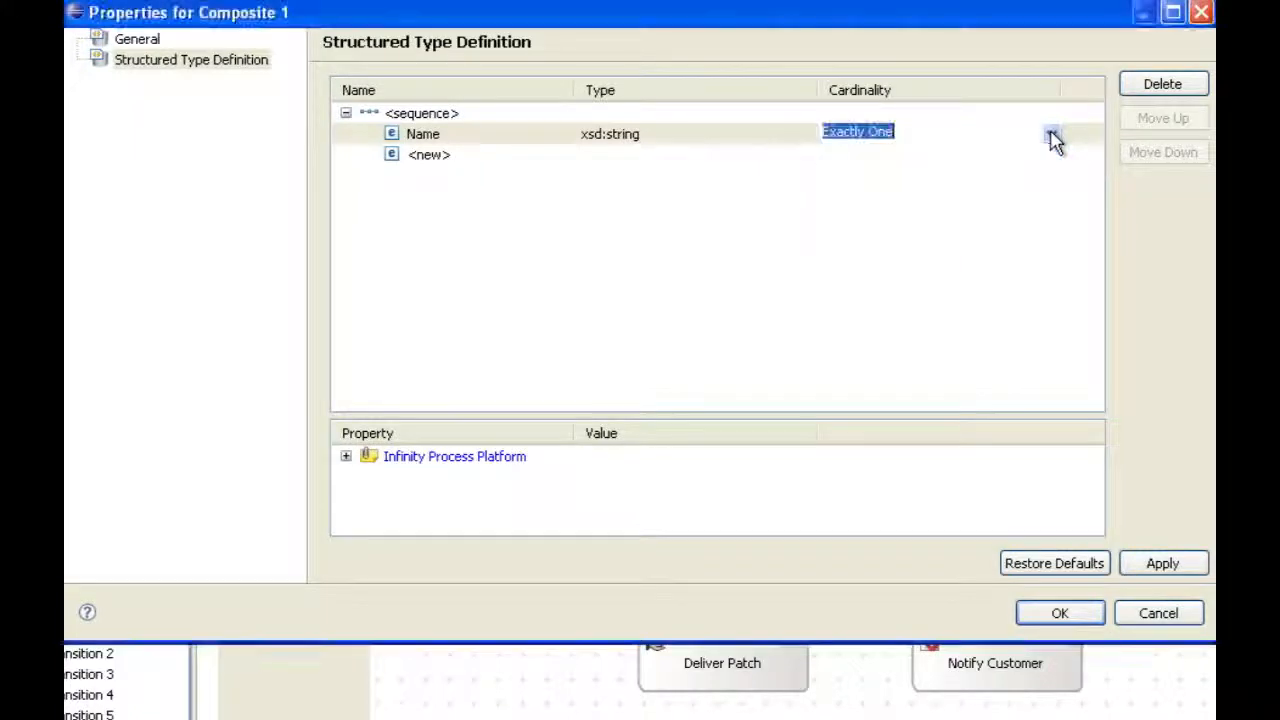
Step: Add the elements "Synopsis", "State" and "Analysis" as xsd:string below Name and save the Product type definition
click(428, 155)
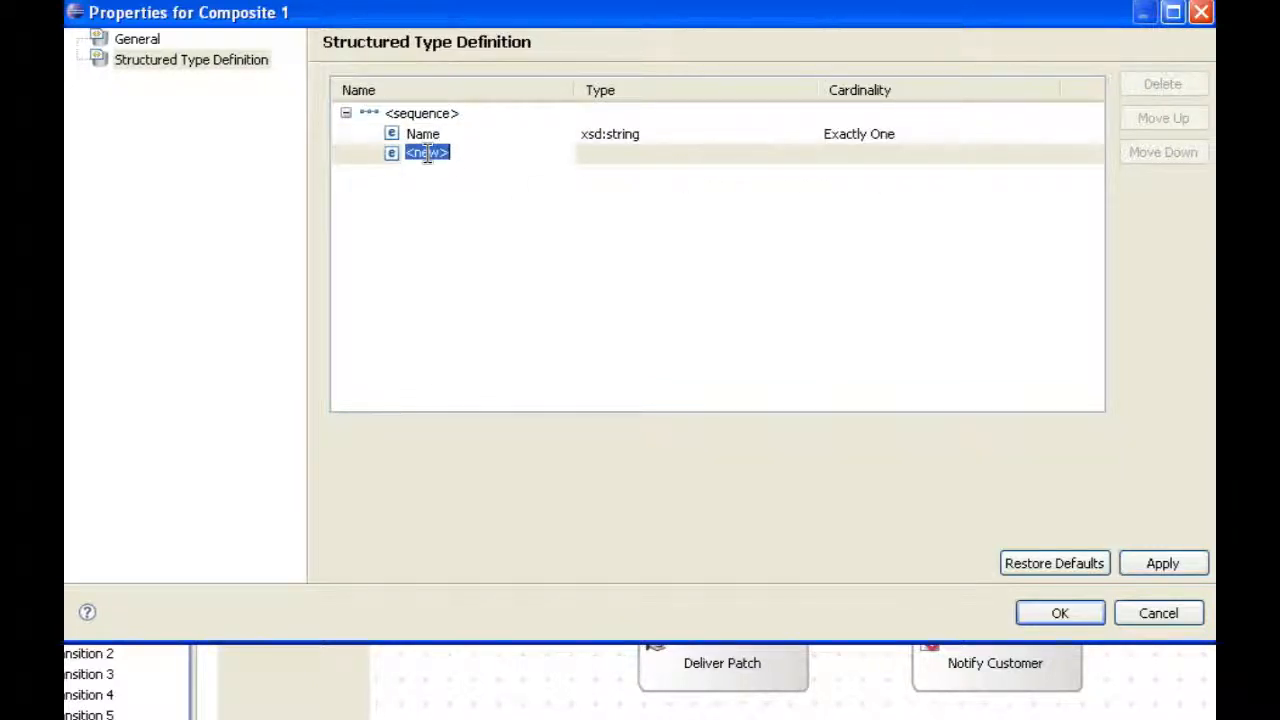
text(Sy)
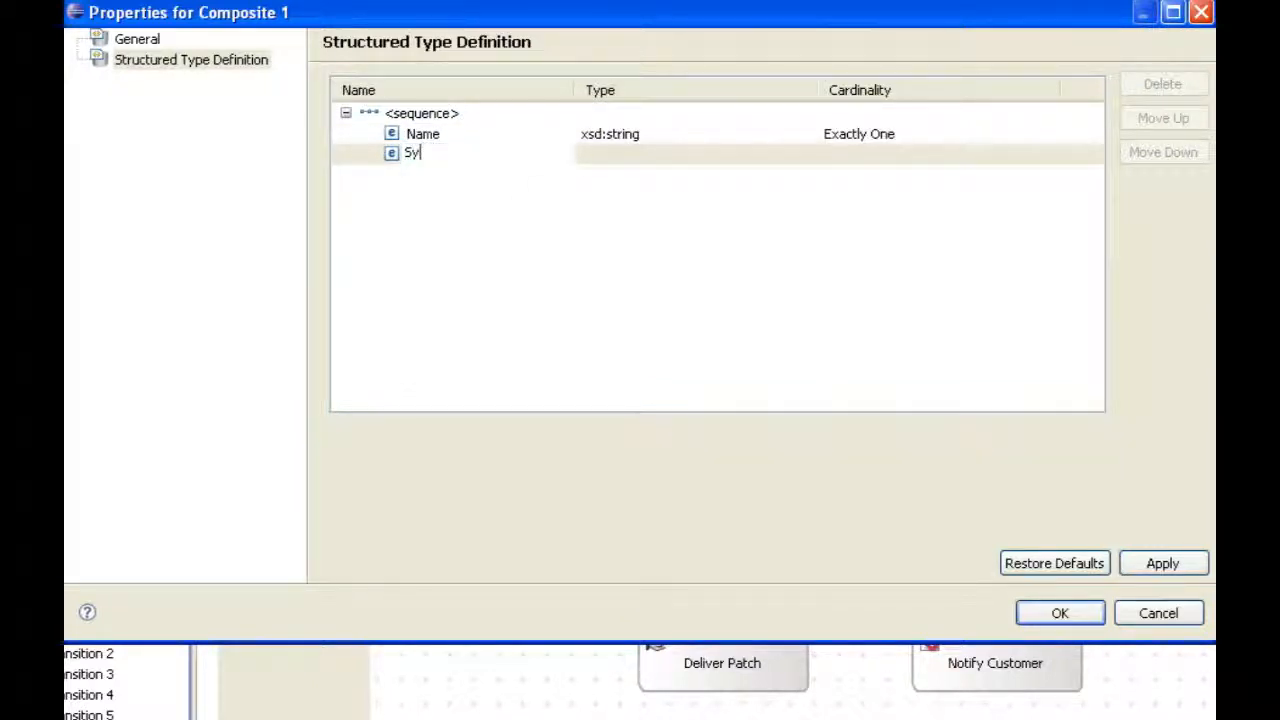
text(nopsis)
key(Tab)
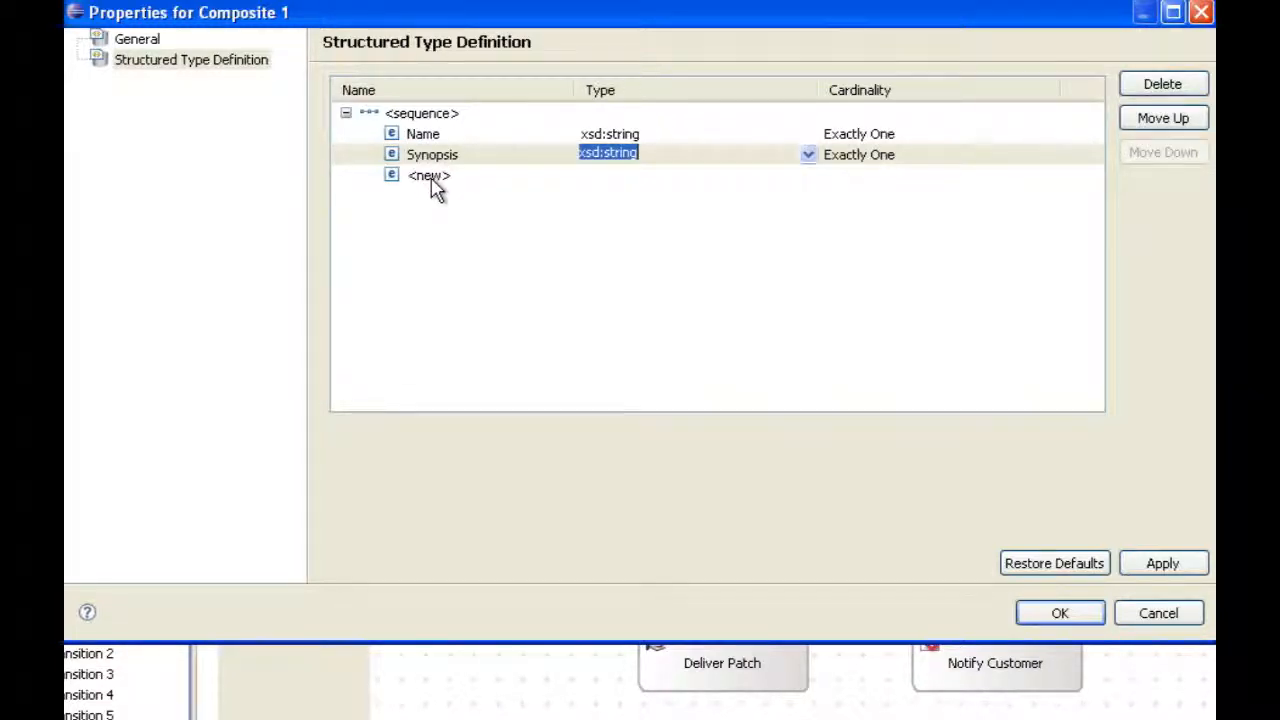
click(431, 178)
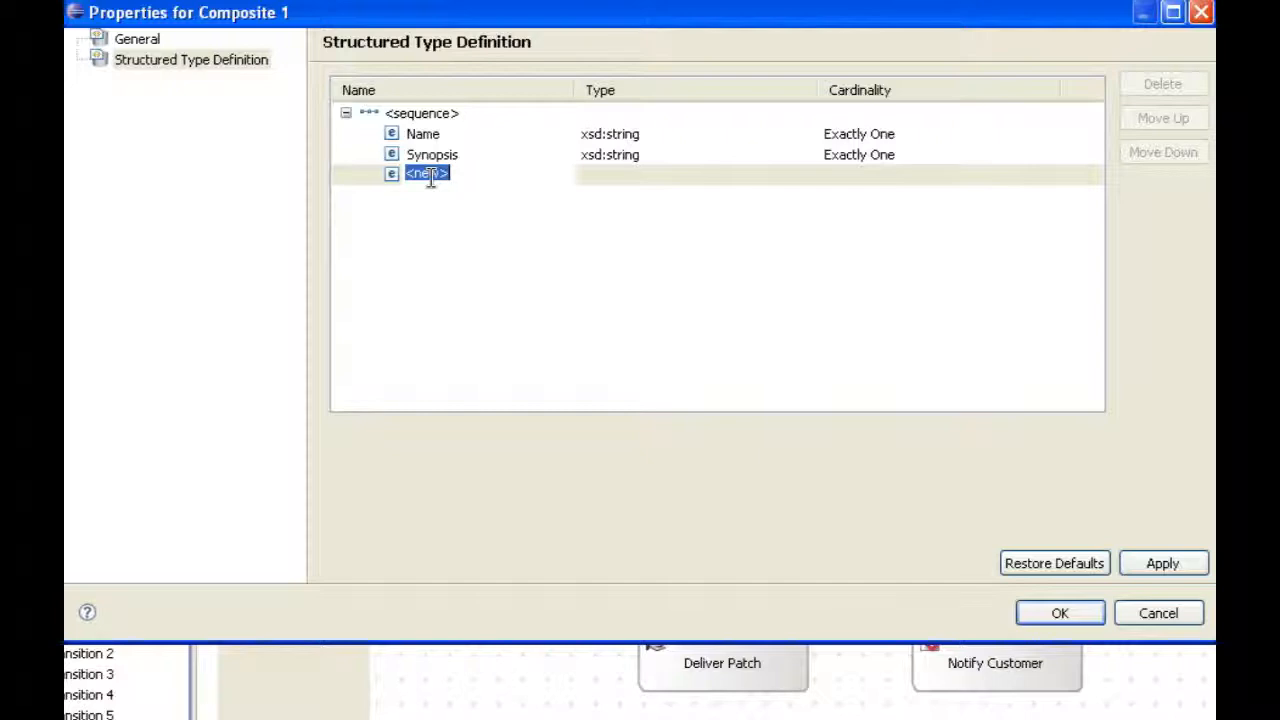
text(State)
key(Tab)
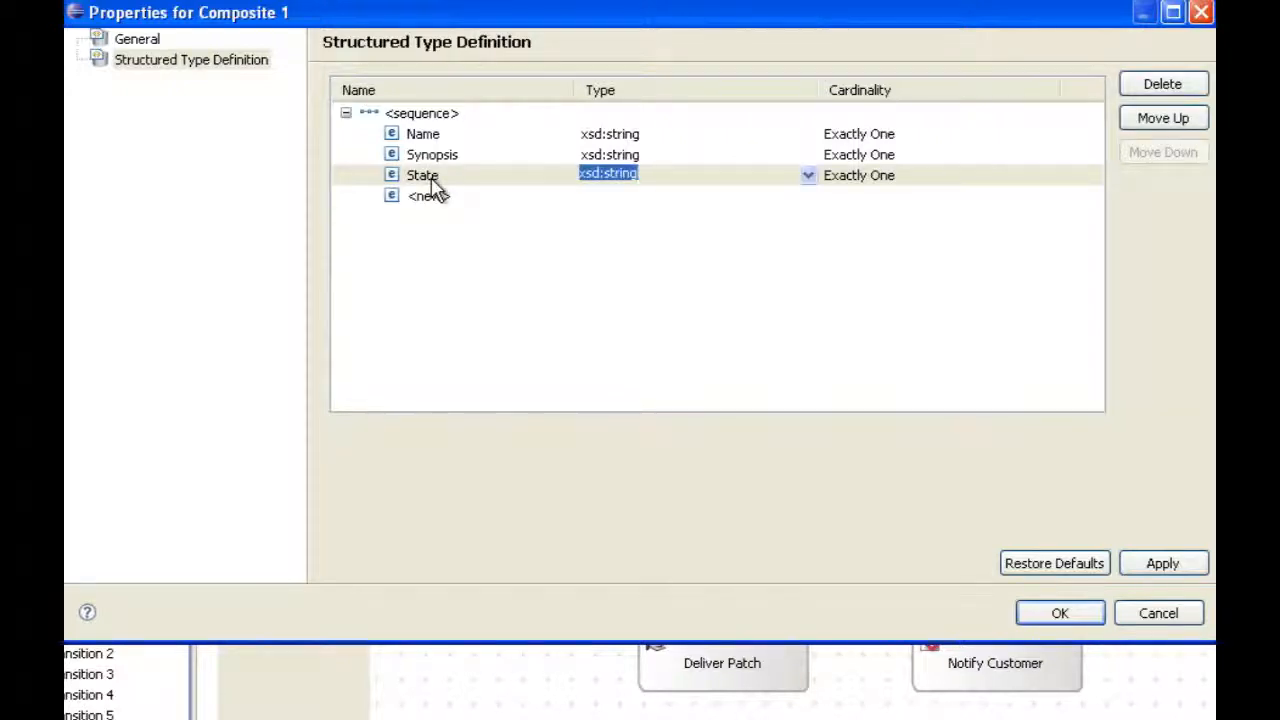
click(440, 196)
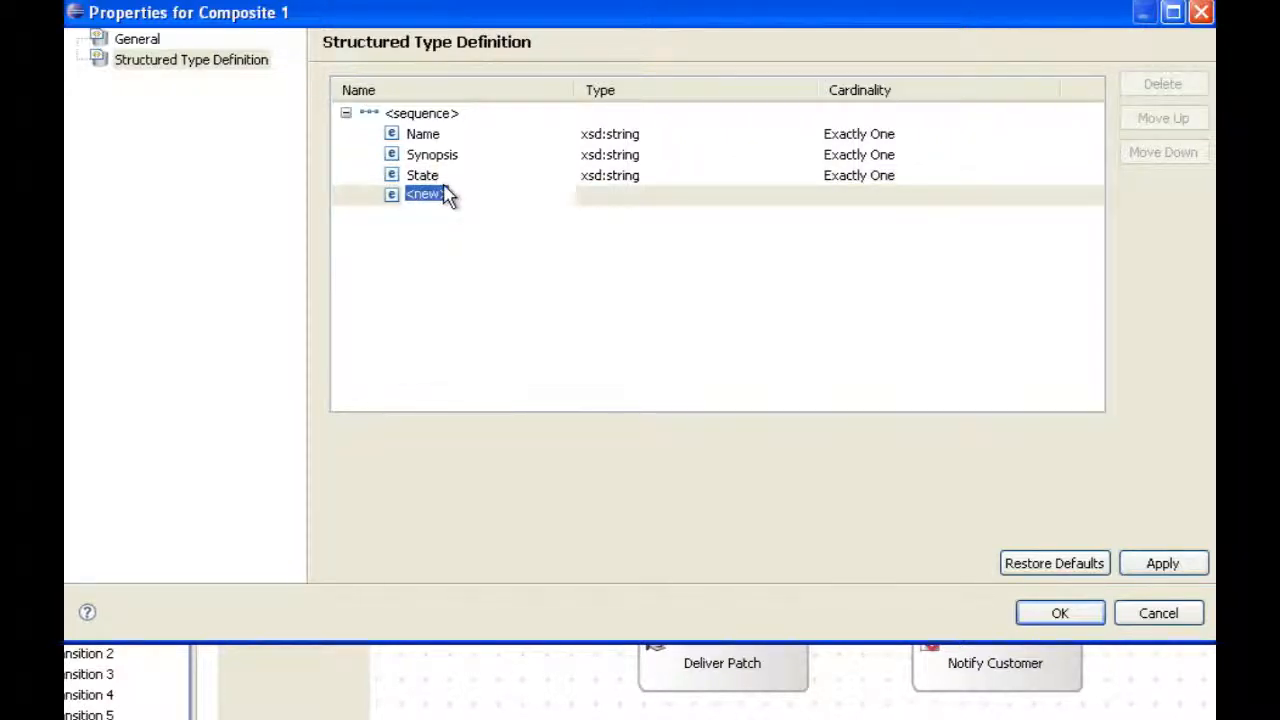
text(Analysis)
key(Tab)
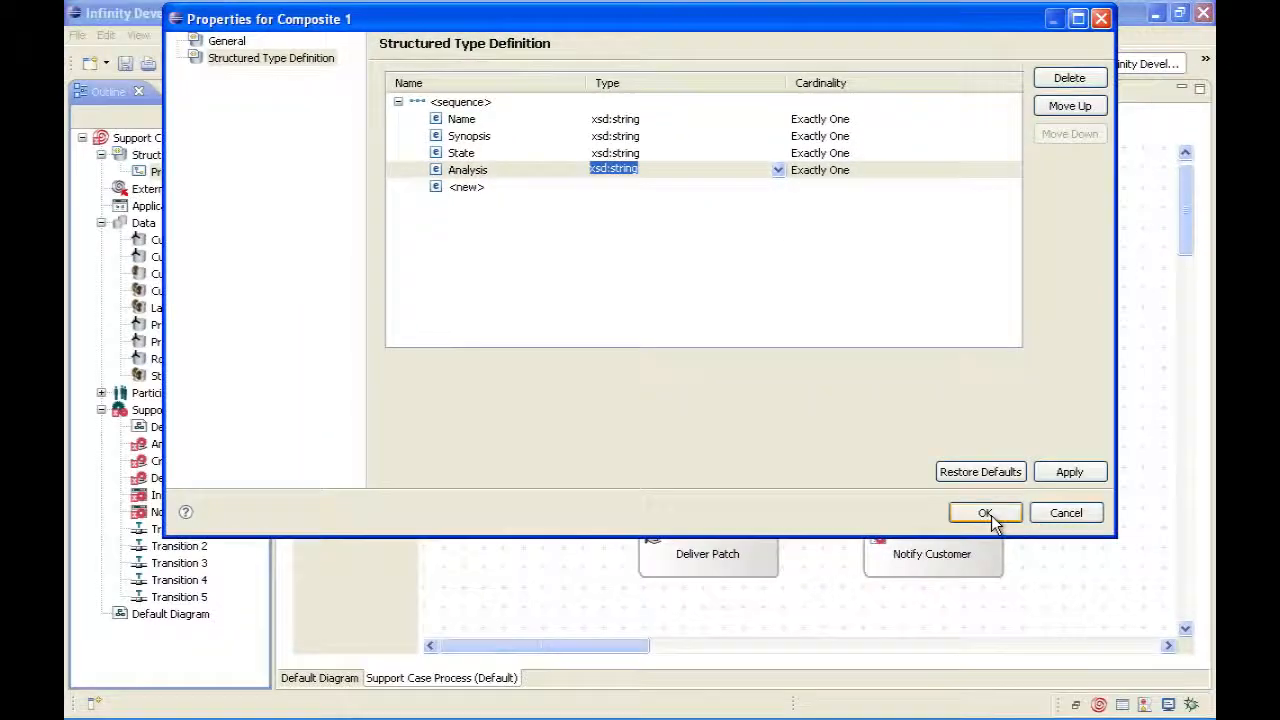
click(985, 513)
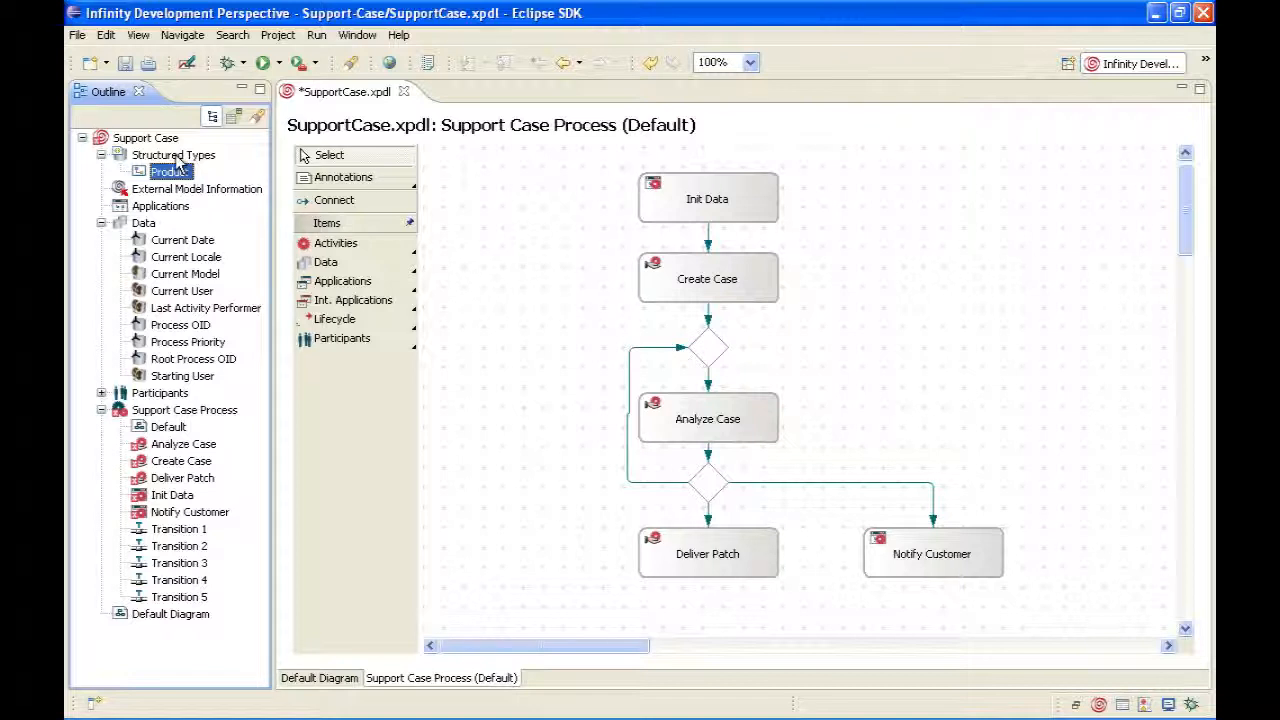
Step: Create a second composite structured type and name it "Customer"
click(176, 156)
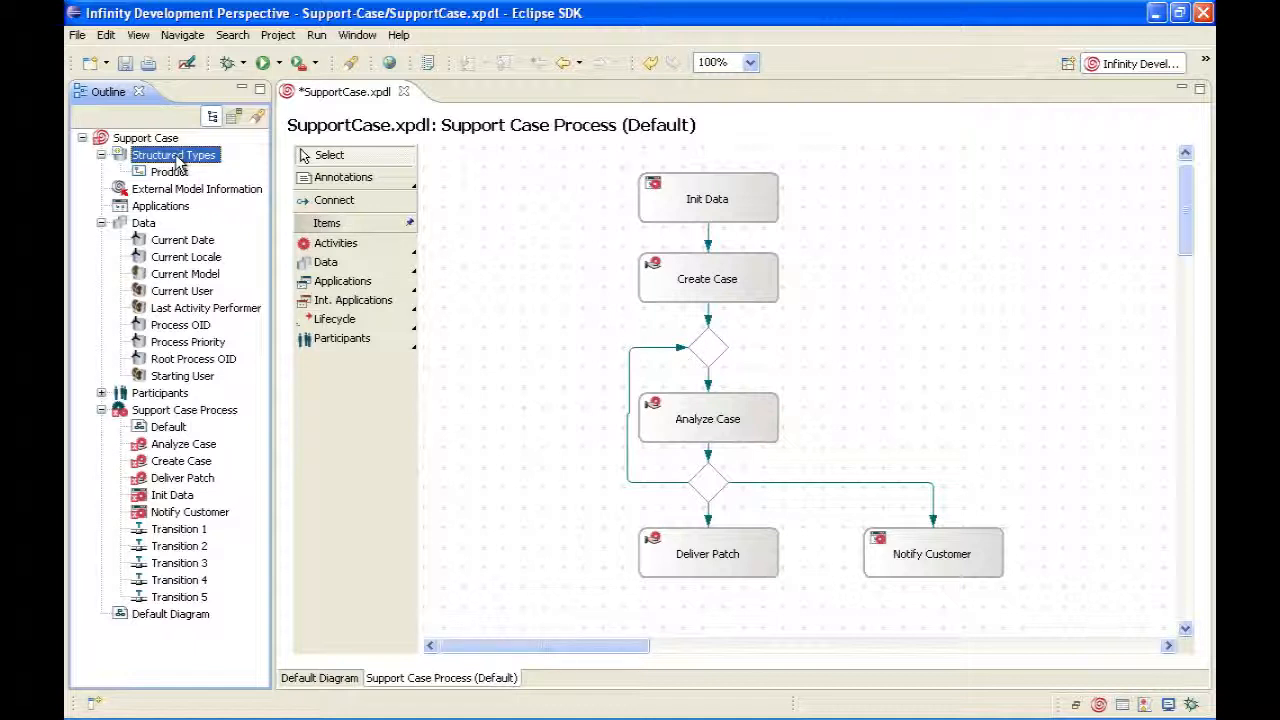
right_click(176, 156)
click(212, 166)
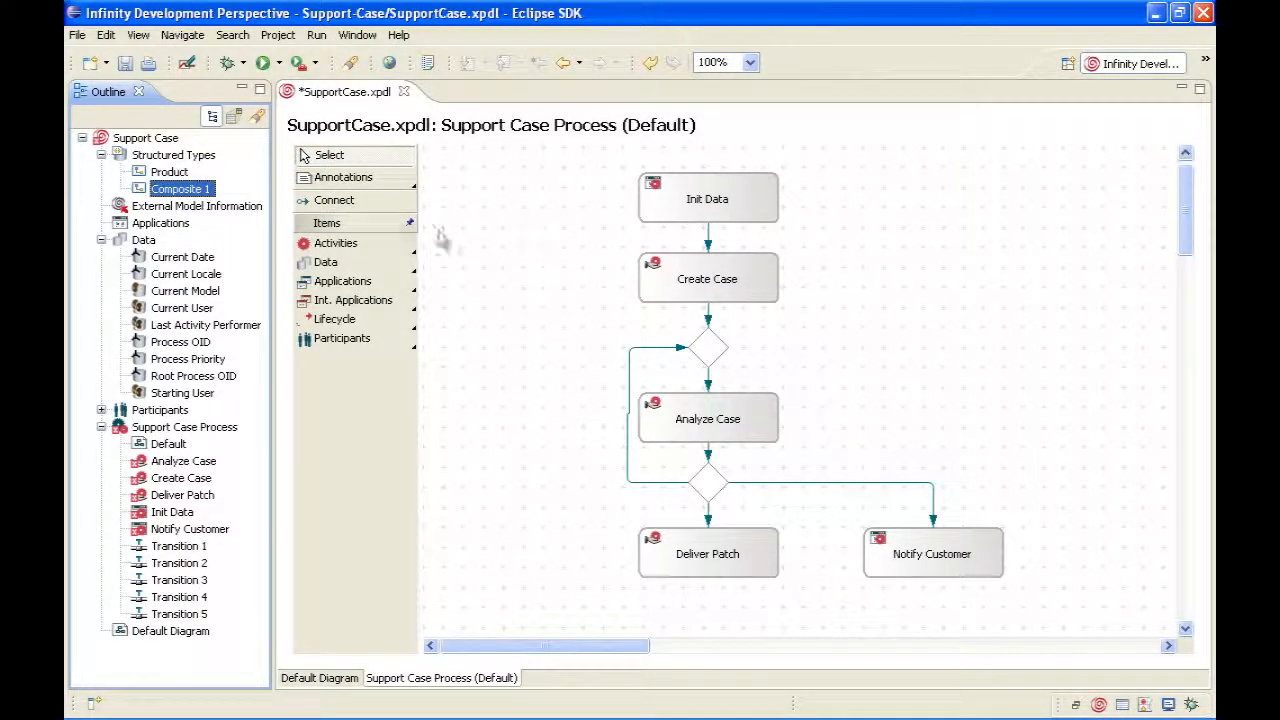
double_click(180, 189)
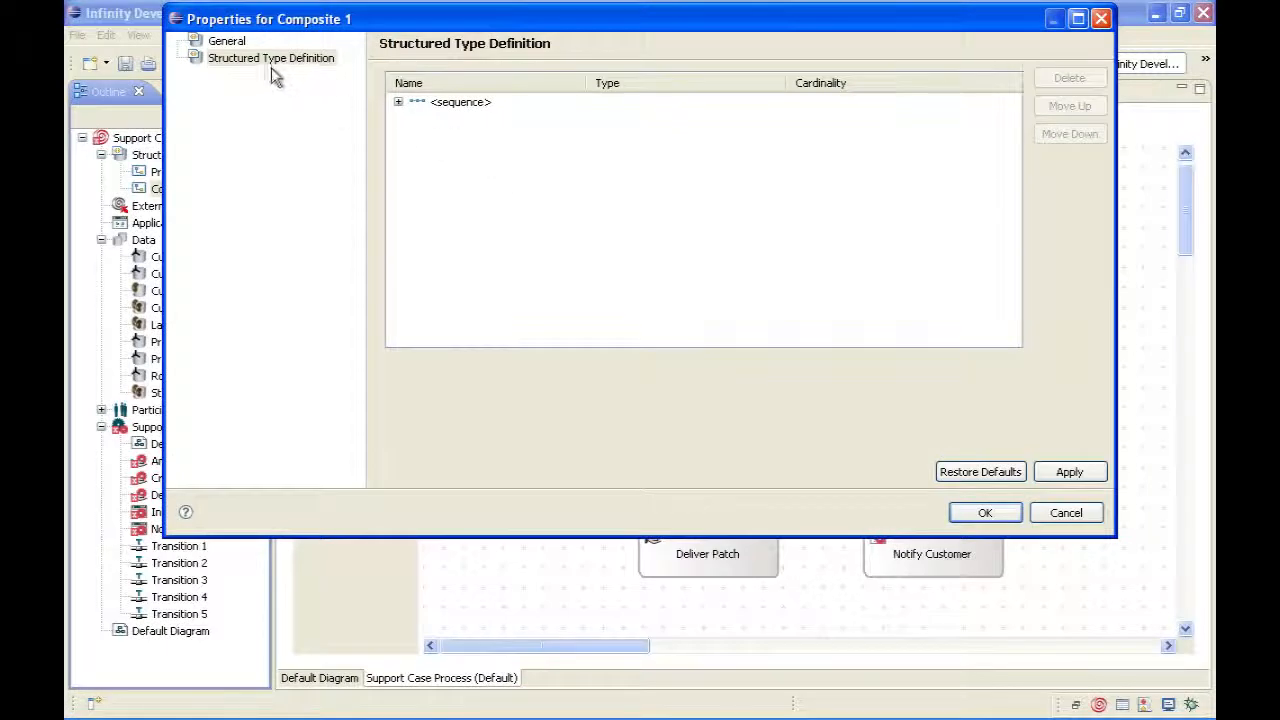
click(228, 42)
click(538, 81)
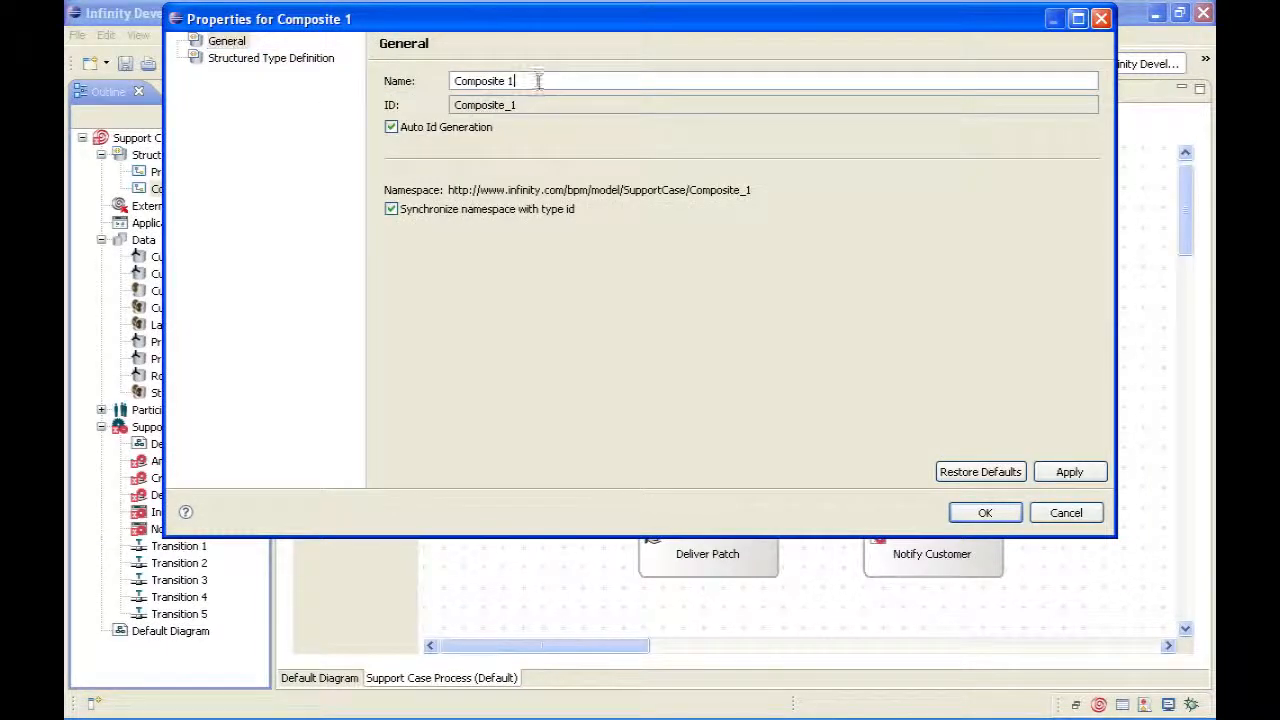
drag(538, 81, 417, 83)
text(Custo)
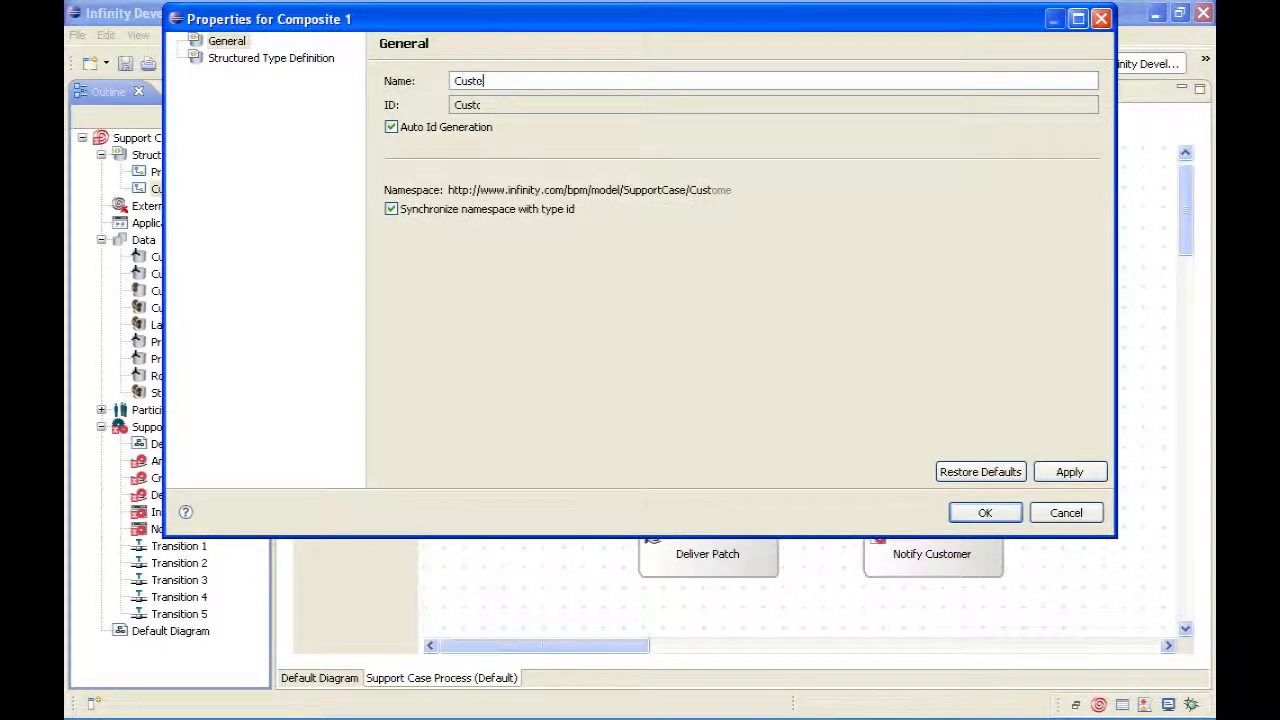
text(mer)
Step: Add an element called "ID" to the Customer type's sequence and set its type to xsd:int
click(240, 58)
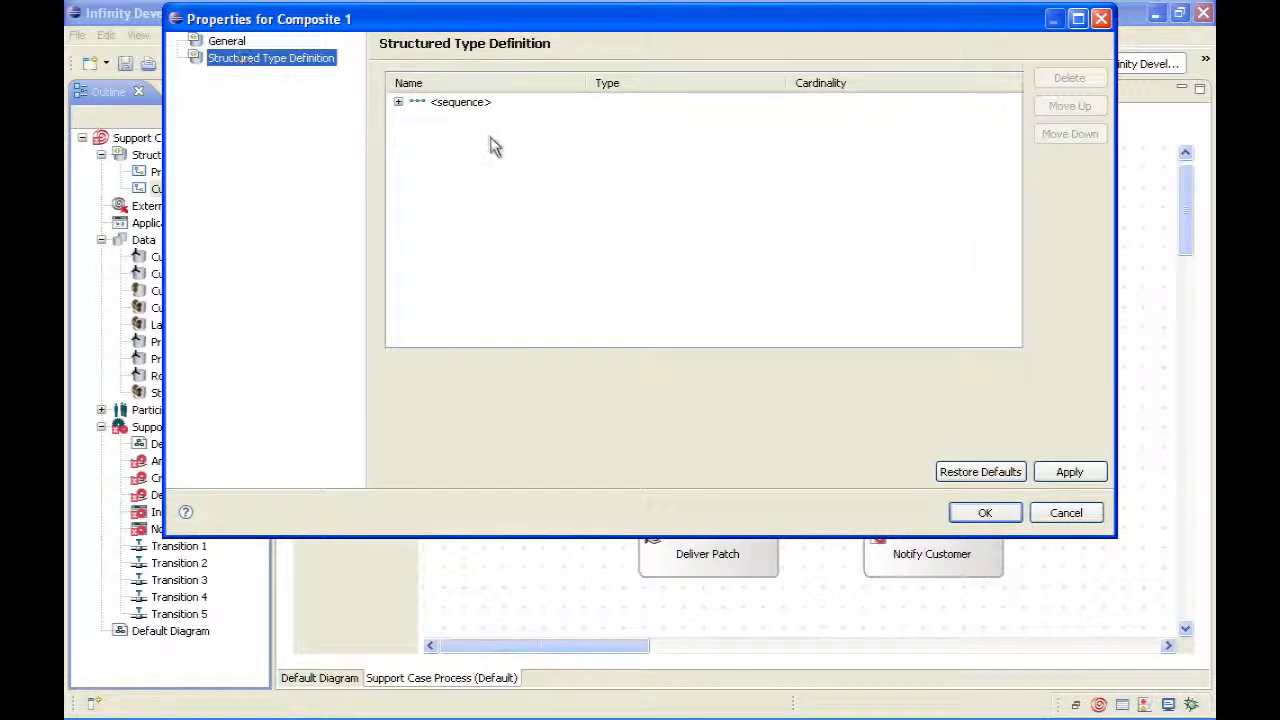
click(398, 101)
click(463, 117)
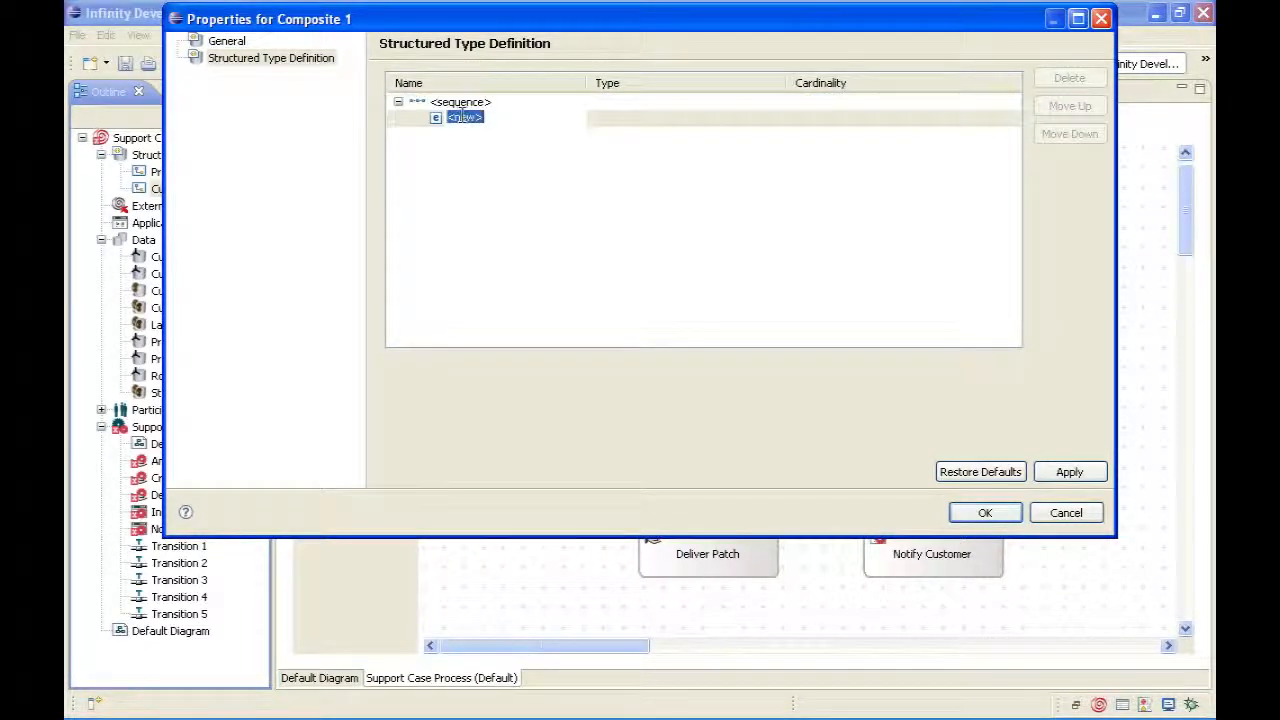
text(ID)
key(Tab)
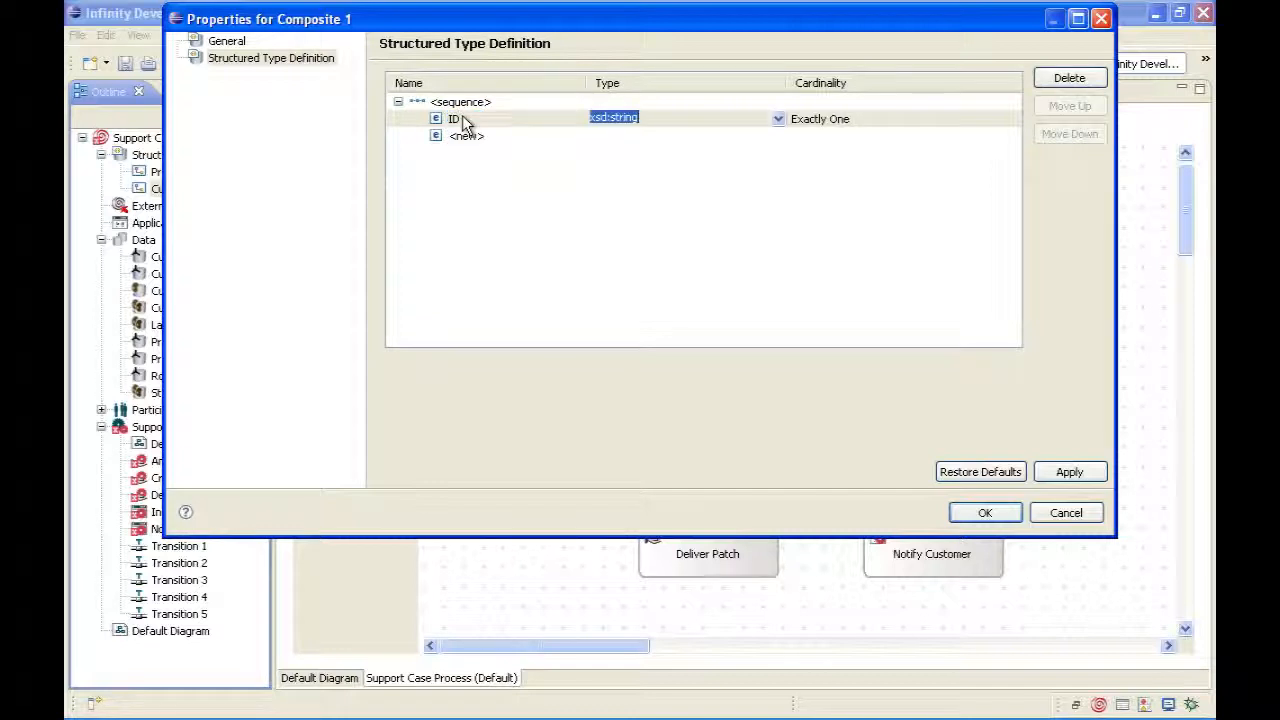
click(778, 119)
scroll(783, 180, down, 5)
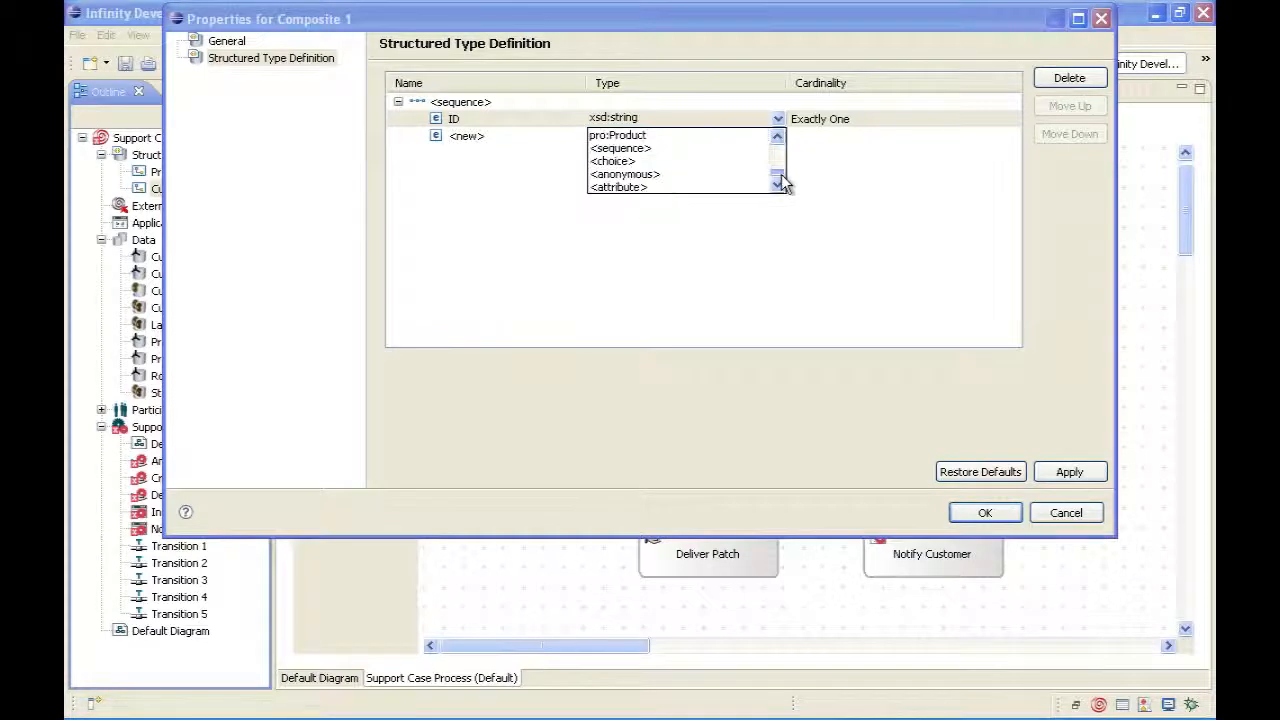
scroll(783, 180, up, 10)
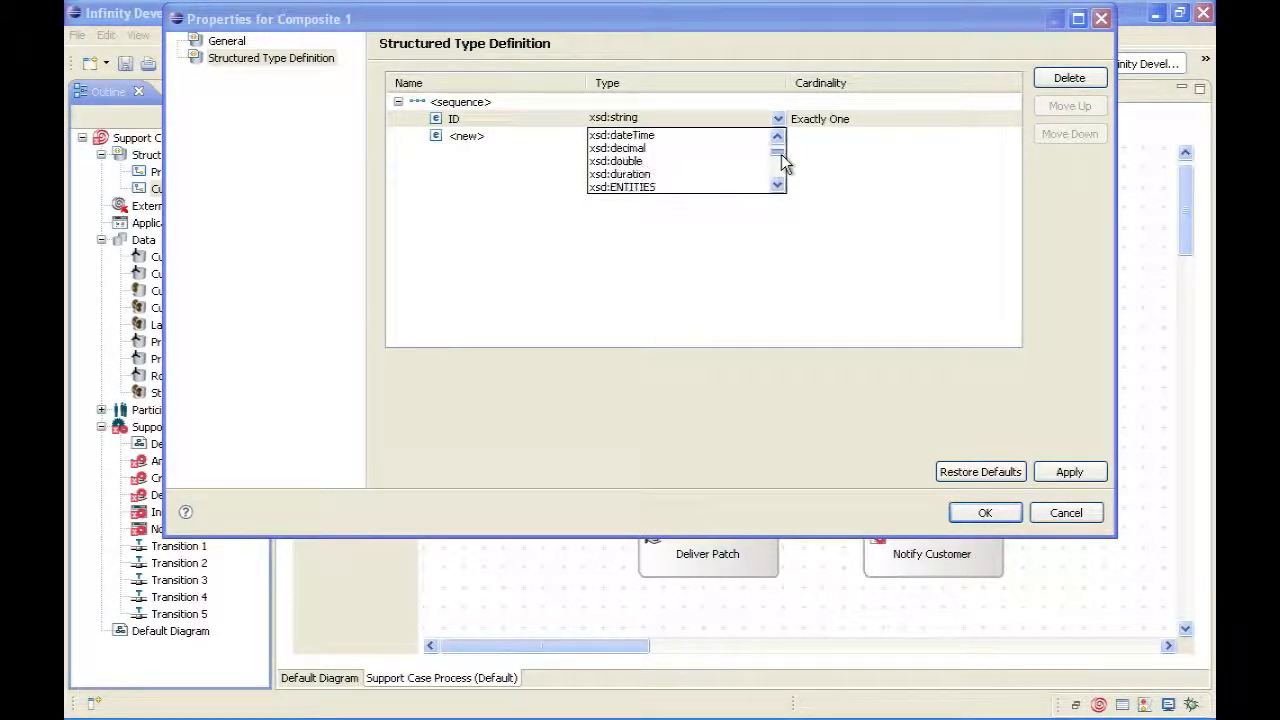
scroll(783, 165, down, 4)
click(612, 188)
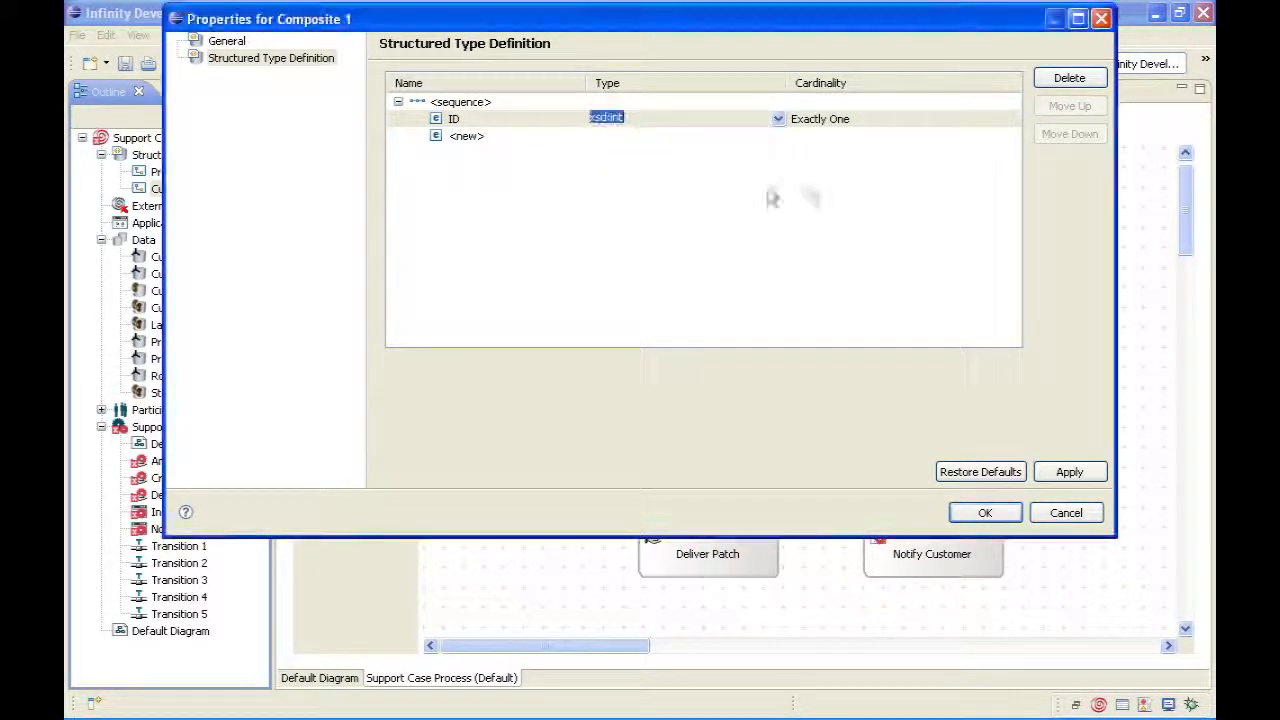
Step: Add the elements "Name" and "Email" below ID in the Customer type's sequence, keeping type xsd:string and cardinality Exactly One
click(465, 135)
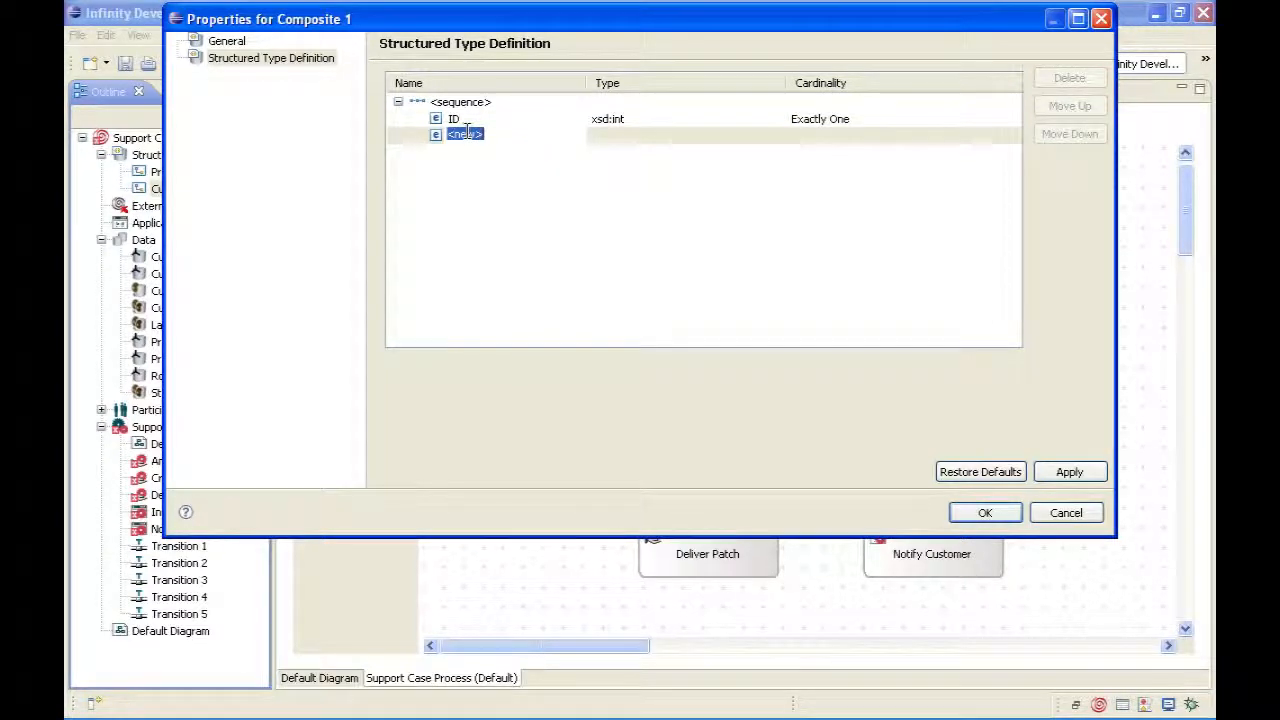
text(Name)
key(Return)
click(474, 152)
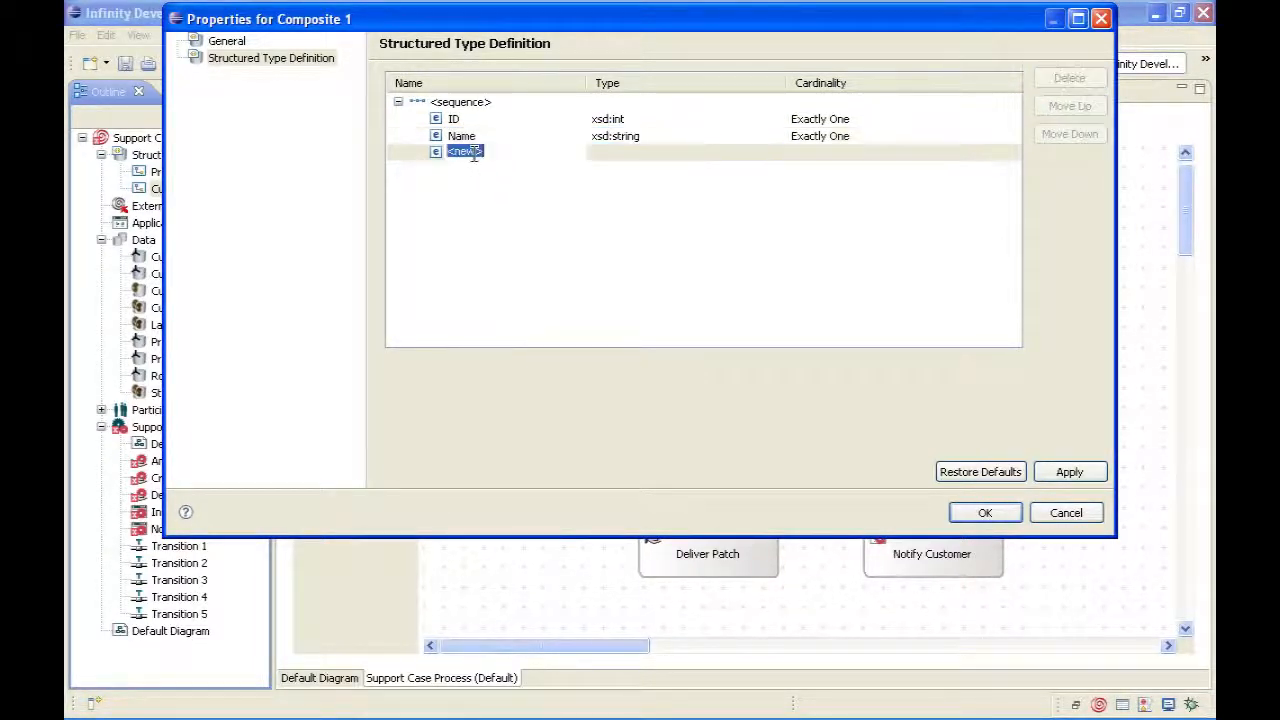
text(Email)
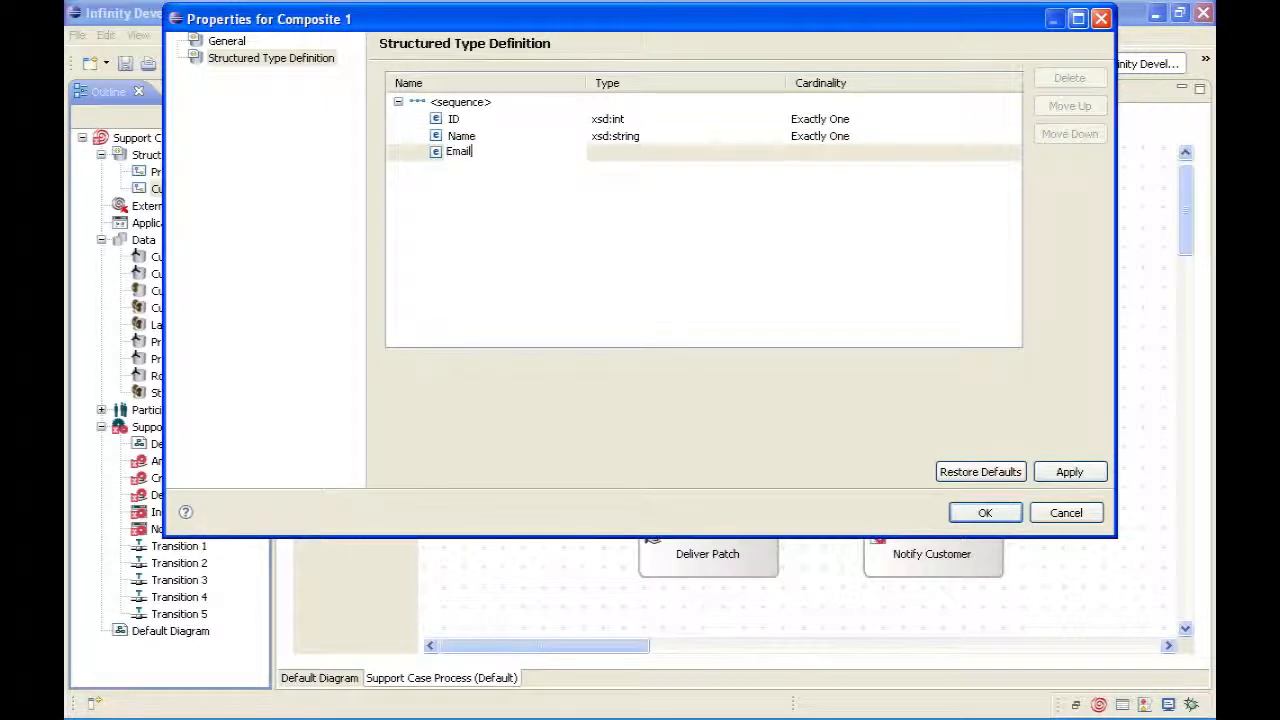
key(Return)
Step: Add a "Product" element to the Customer type's sequence, set its type to pro:Product, and save the type definition
click(470, 168)
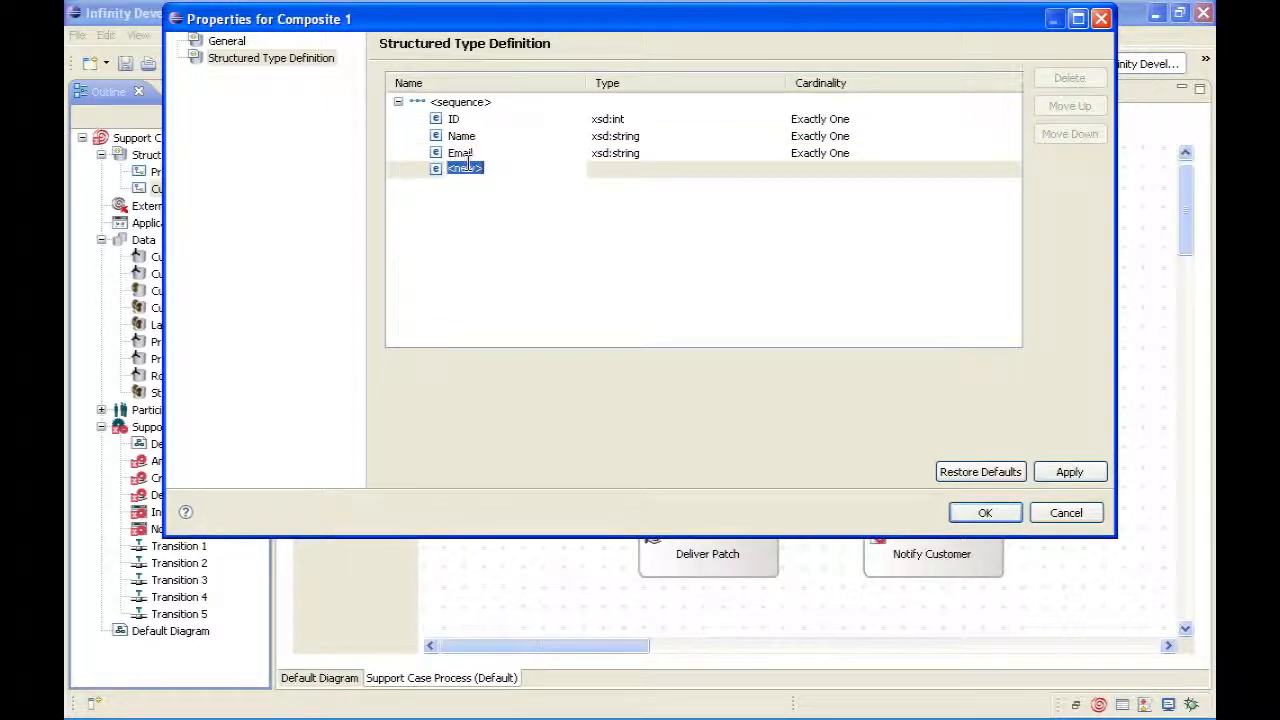
text(Product)
key(Return)
click(777, 171)
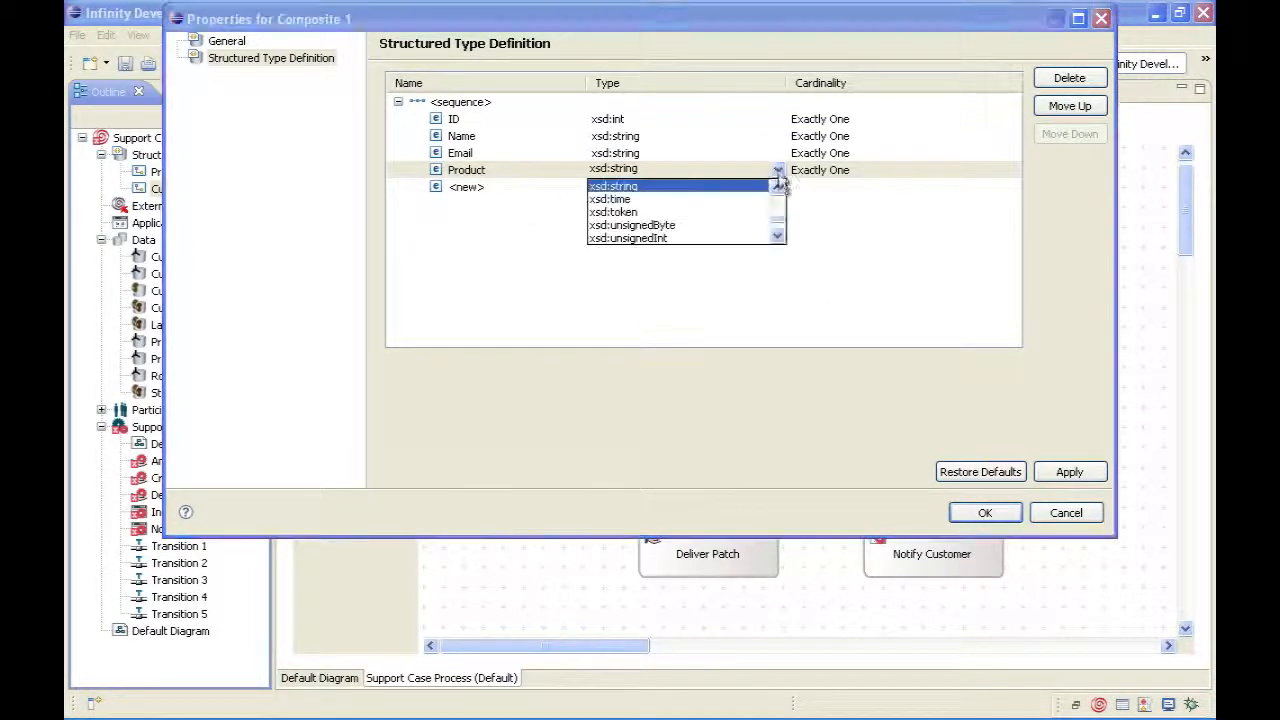
click(779, 230)
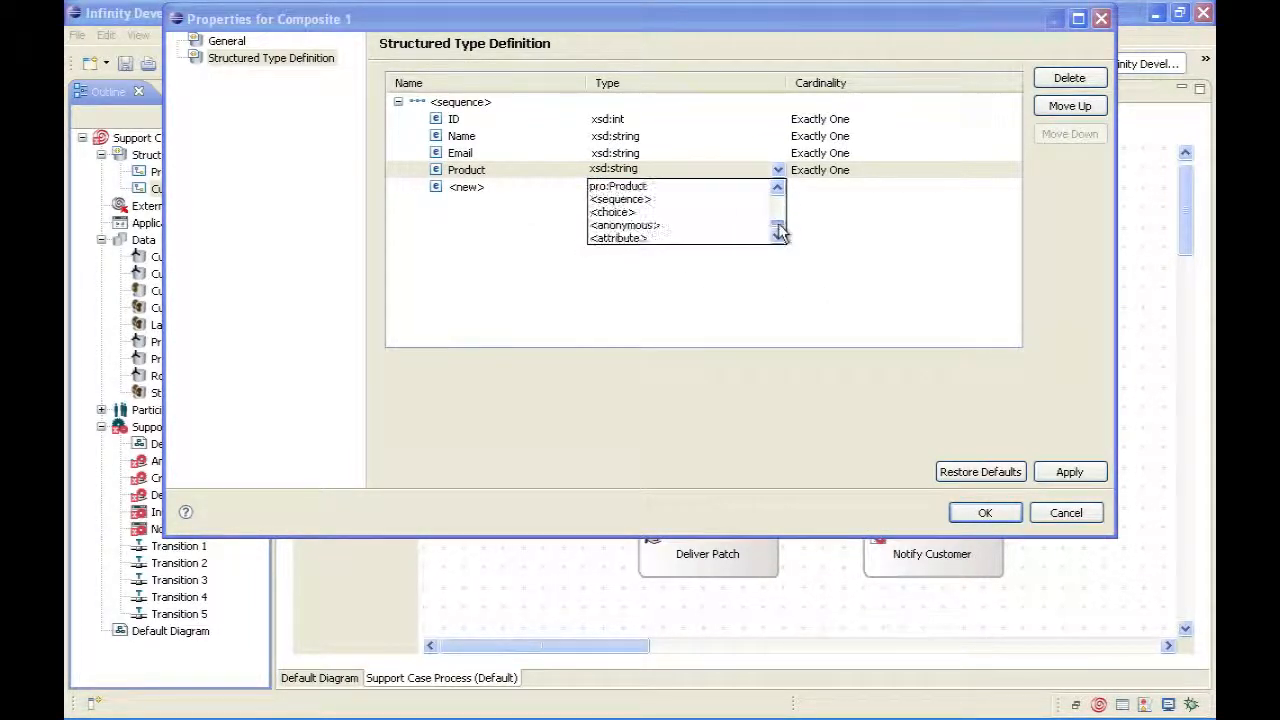
click(638, 187)
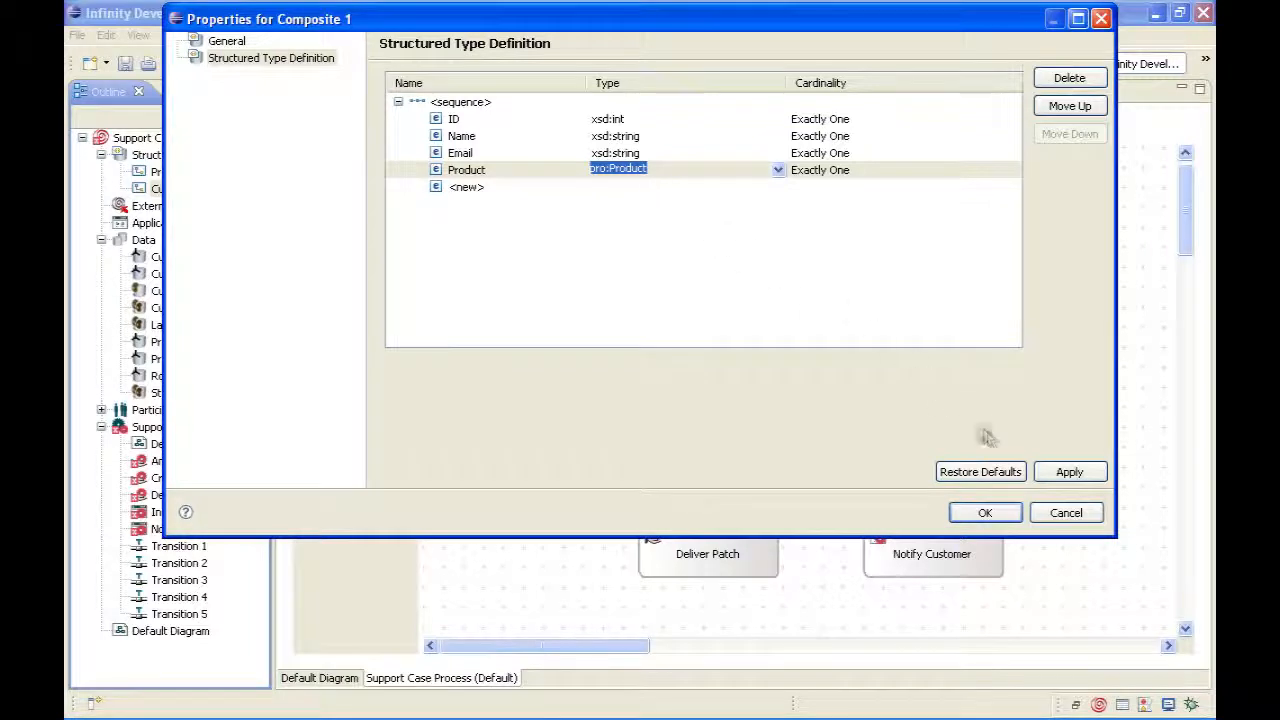
click(1090, 478)
click(1010, 514)
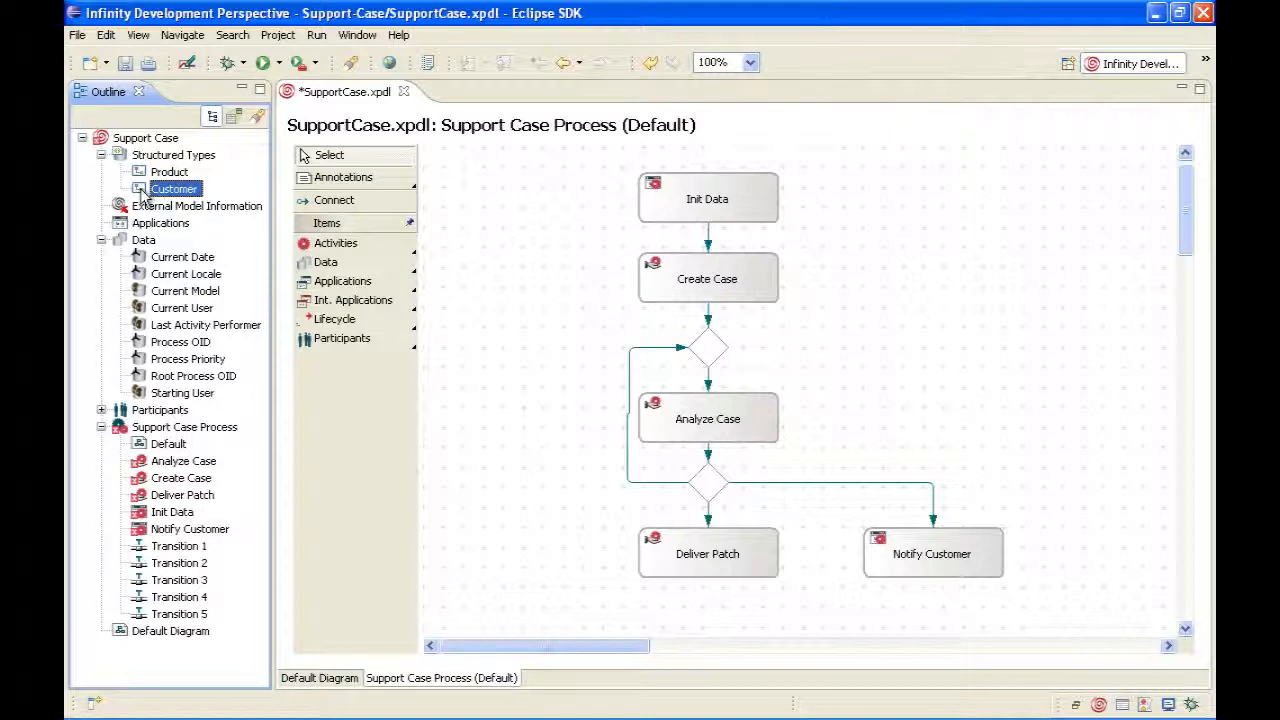
Step: Create a new structured data object under the Support Case model's Data
drag(143, 195, 537, 287)
click(145, 243)
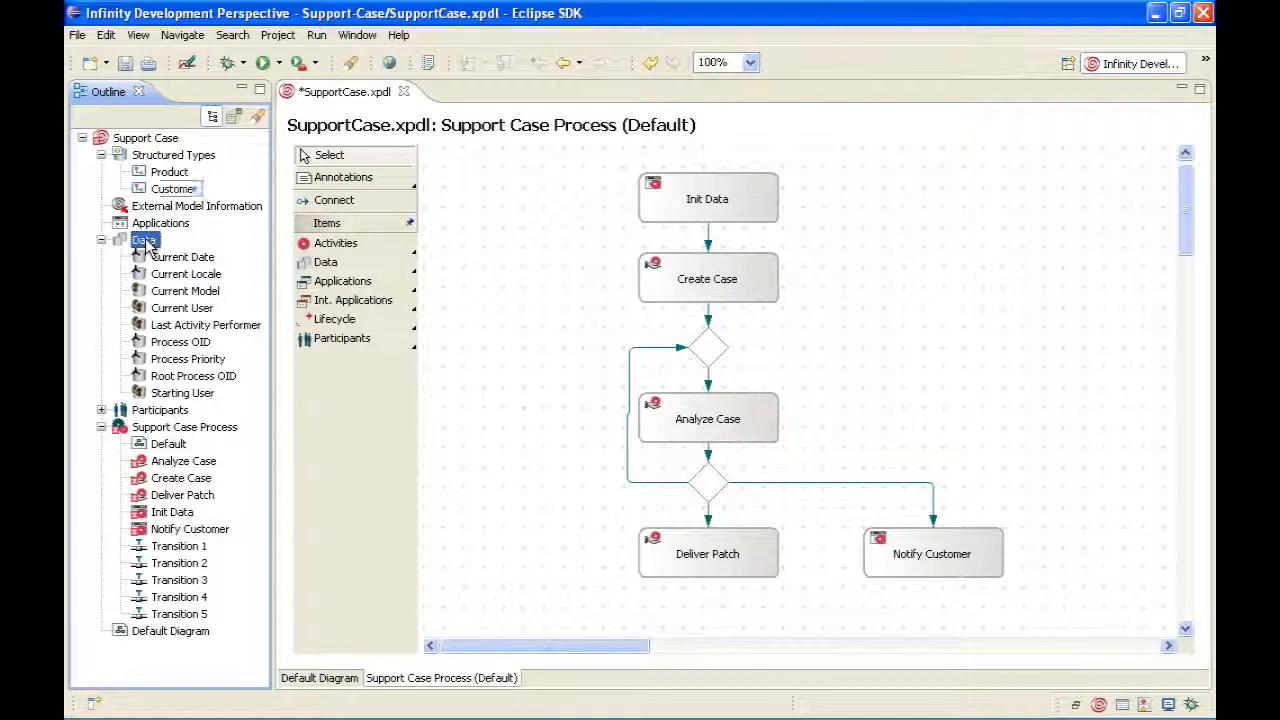
right_click(145, 243)
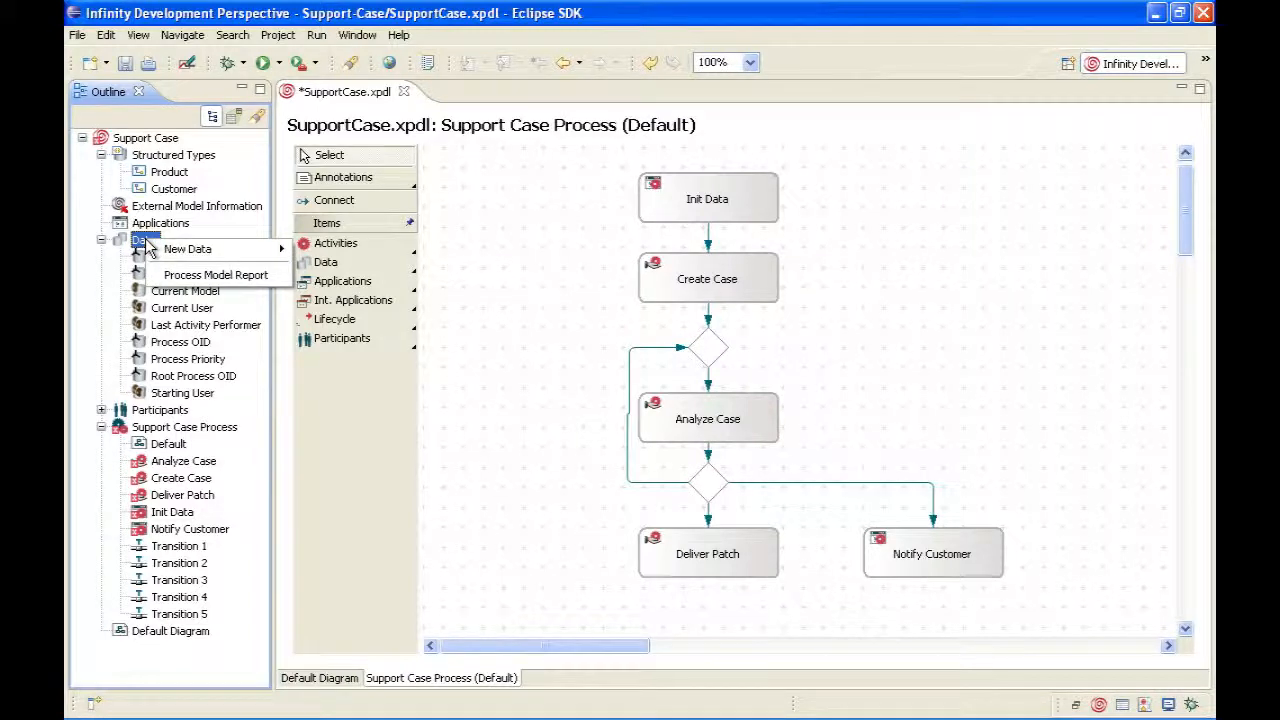
mouse_move(190, 250)
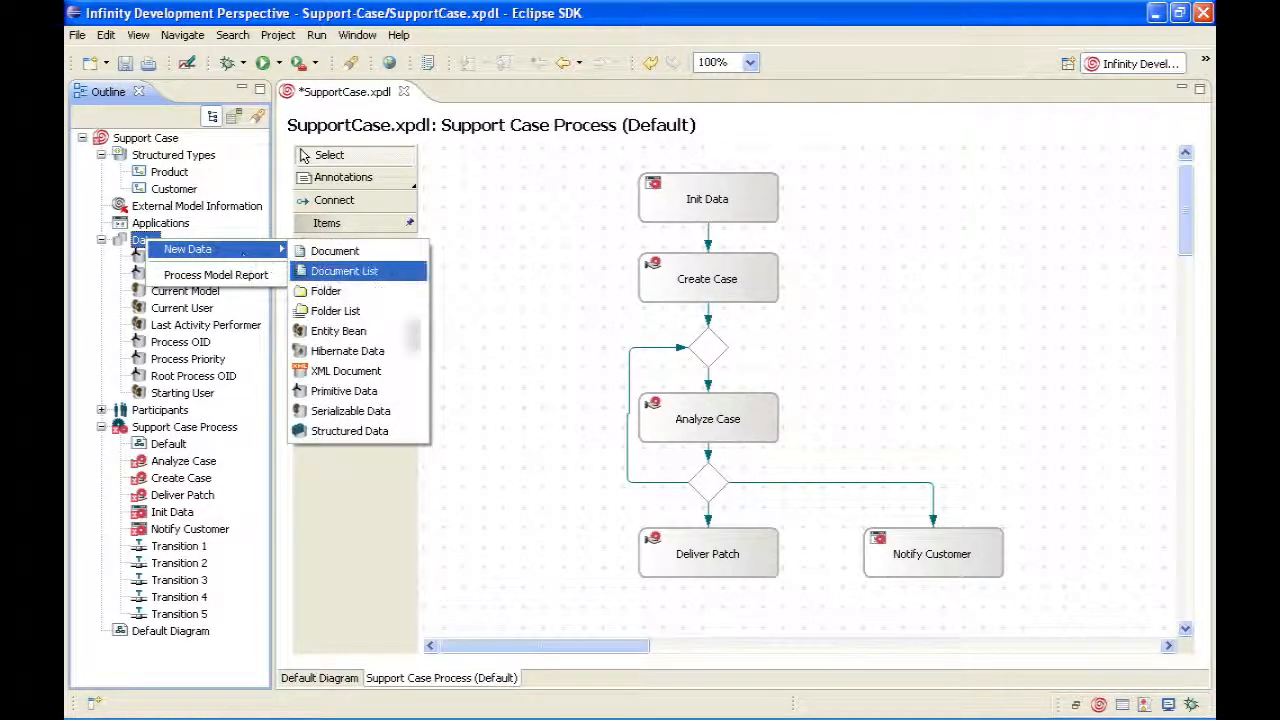
click(350, 431)
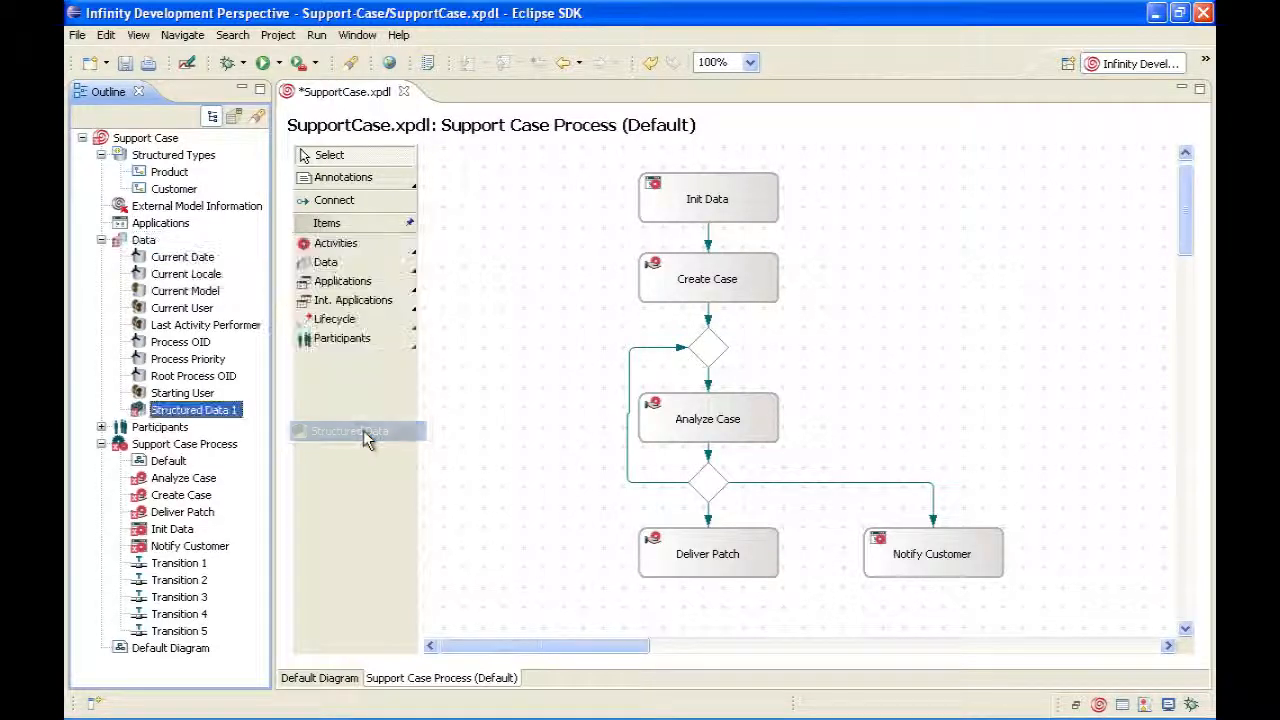
Step: Name the new structured data object "Support Case Data", keeping automatic ID generation on
double_click(173, 418)
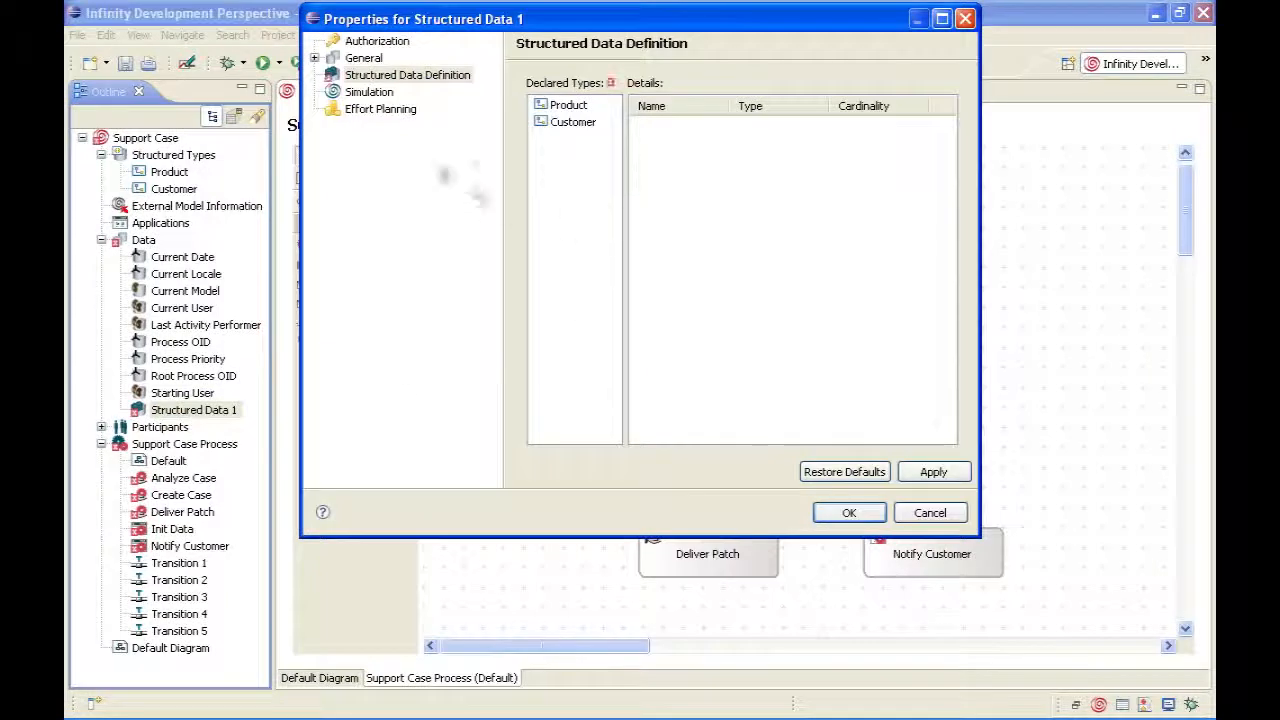
click(383, 62)
drag(695, 123, 520, 125)
text(Supp)
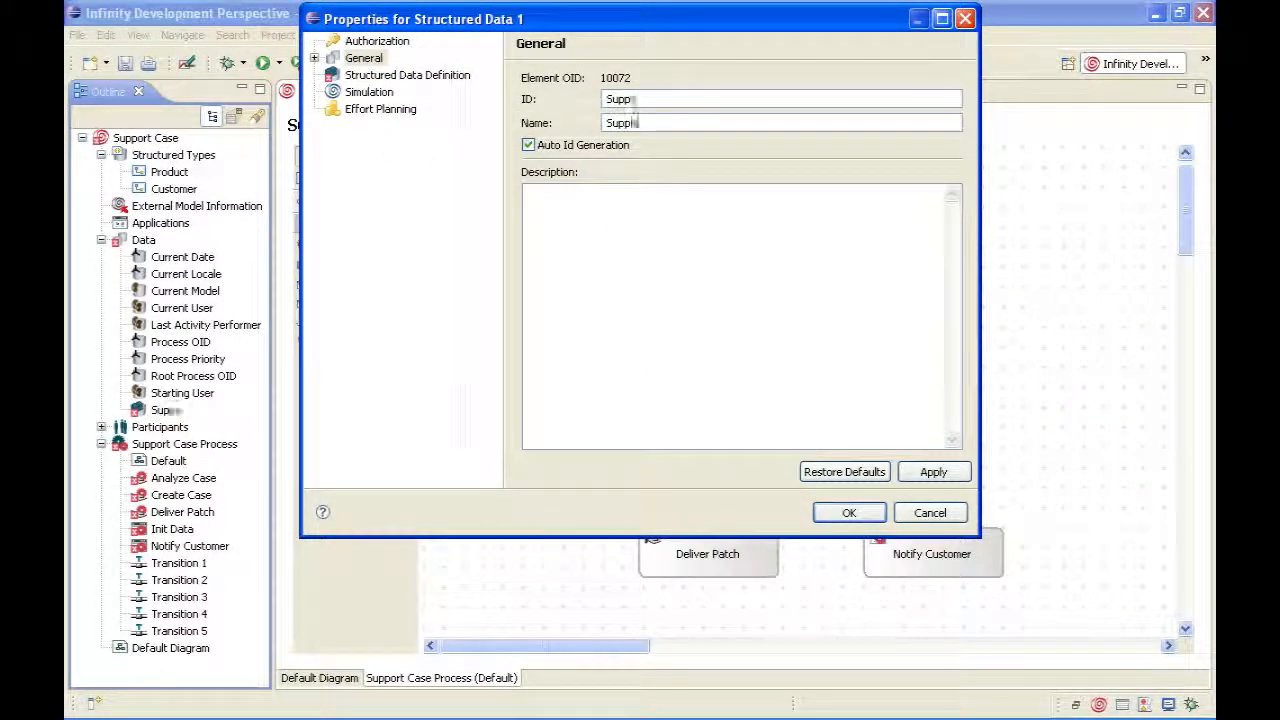
text(ort Case Data)
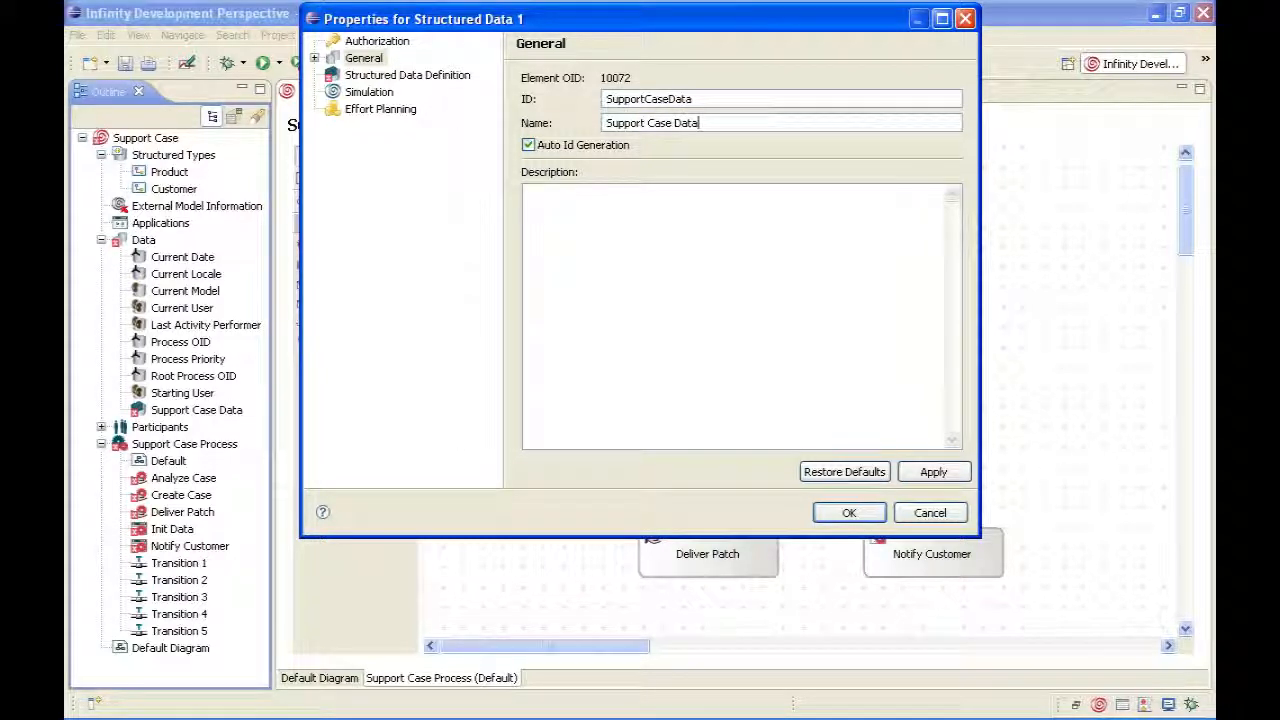
Step: Assign the declared type Customer to Support Case Data, expand its nested Product elements with a wider Name column, and save the definition
click(405, 76)
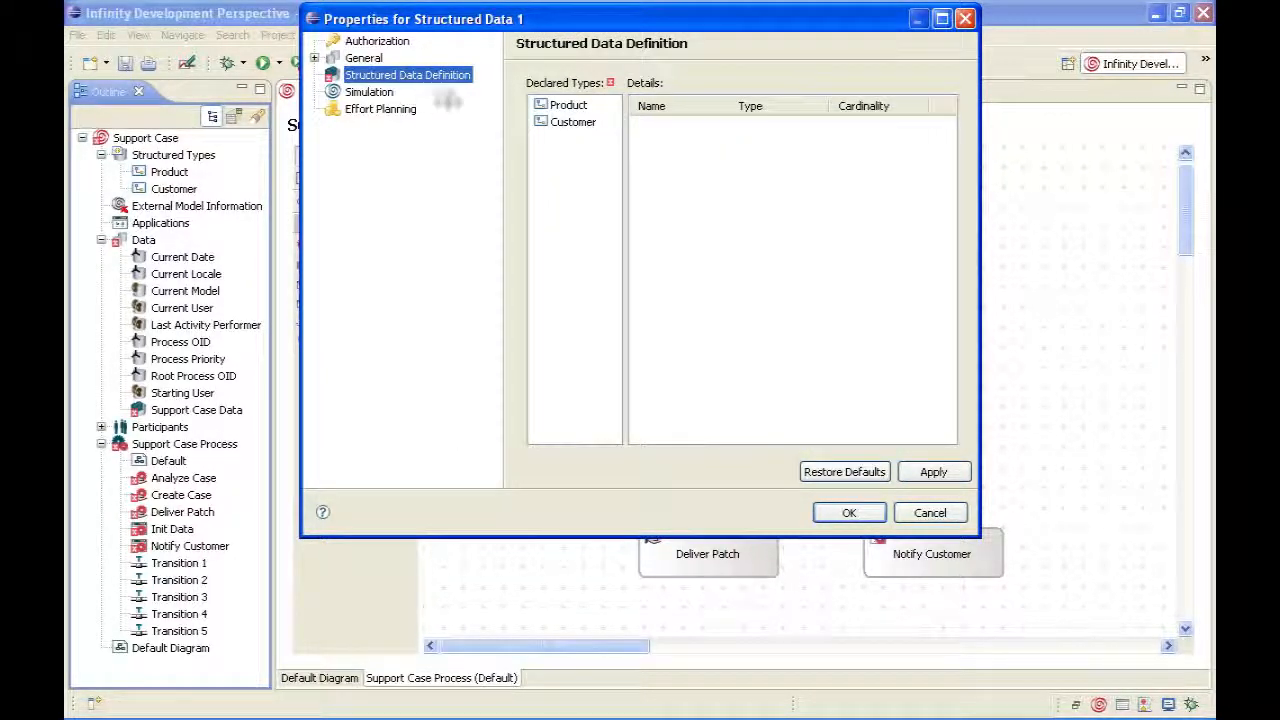
click(572, 124)
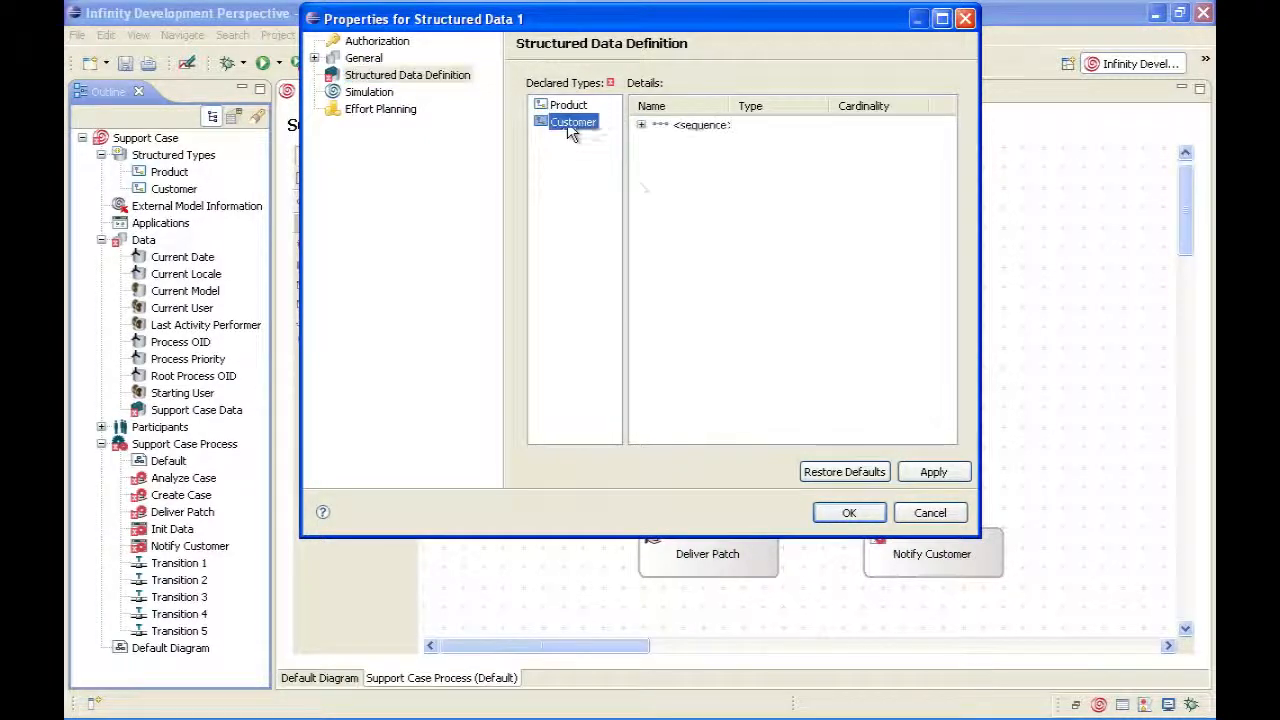
click(641, 126)
click(660, 193)
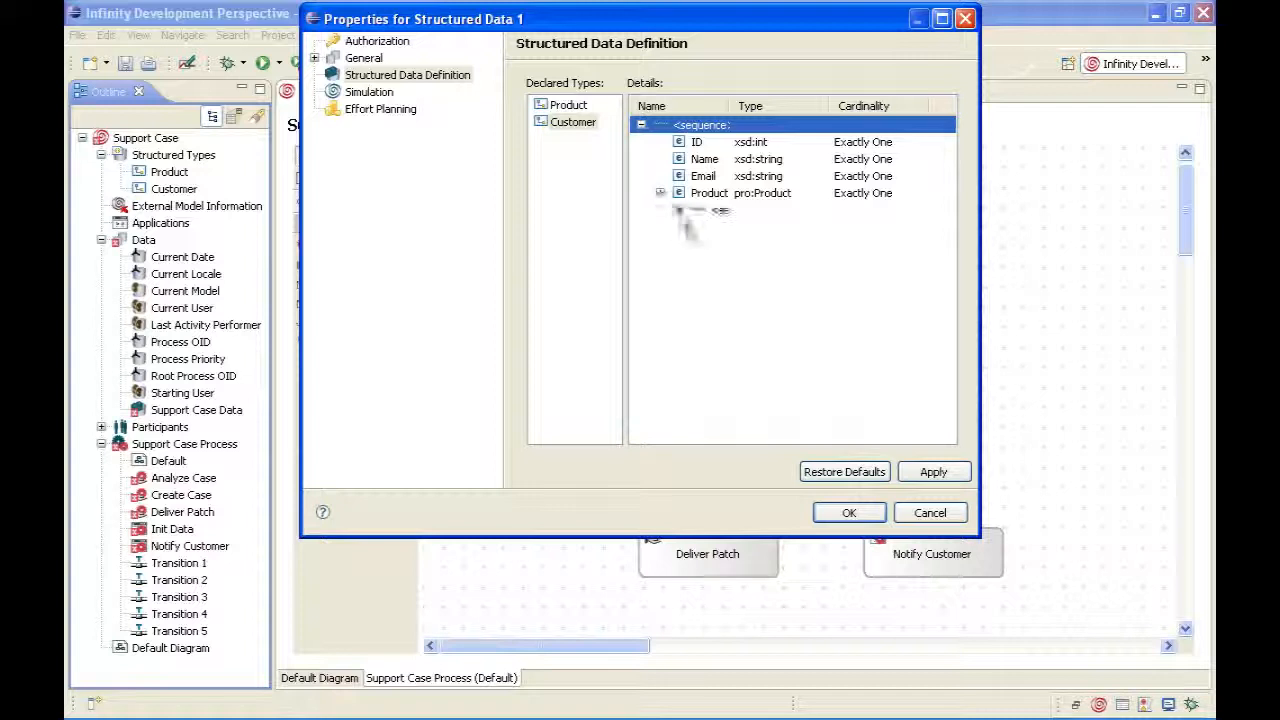
click(679, 210)
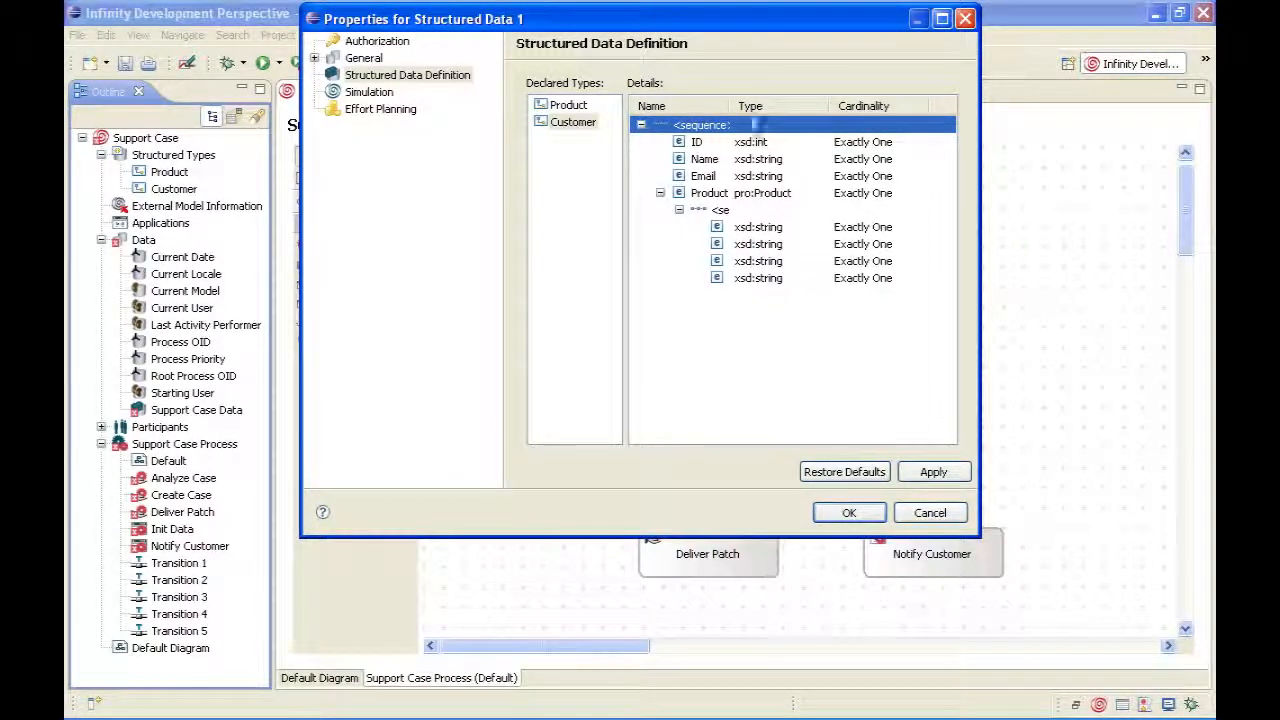
drag(729, 104, 796, 105)
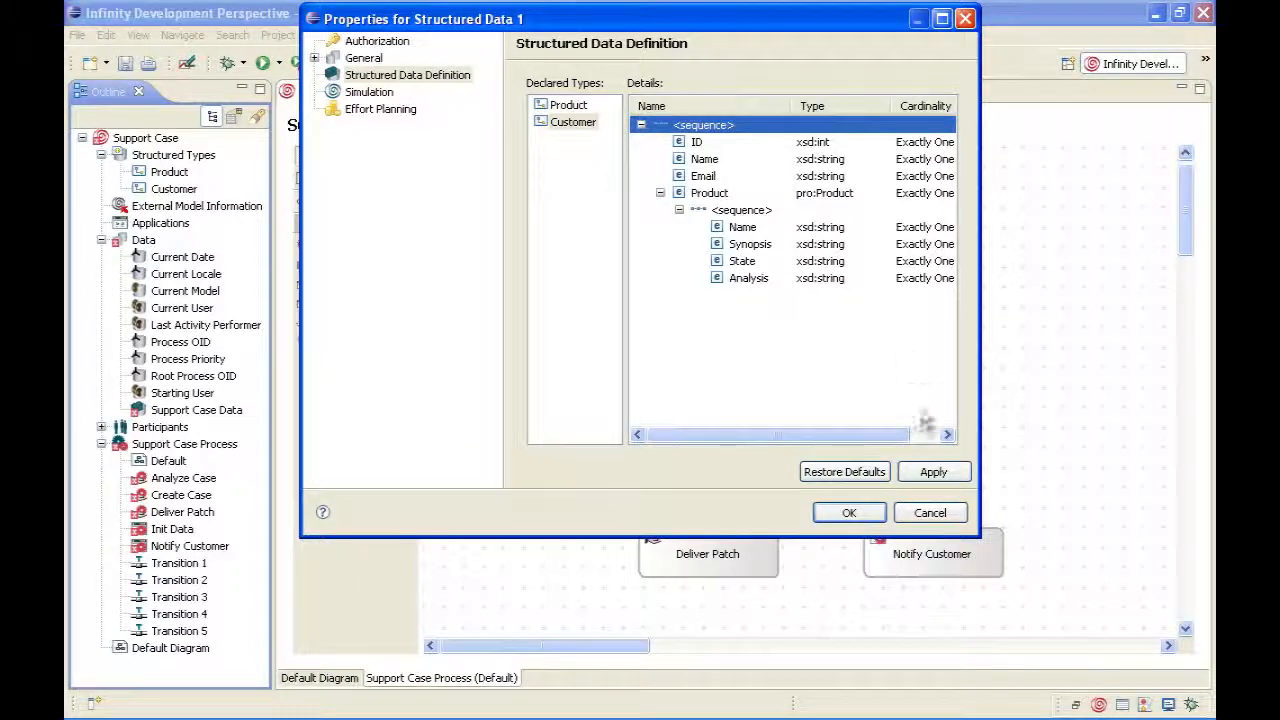
click(867, 518)
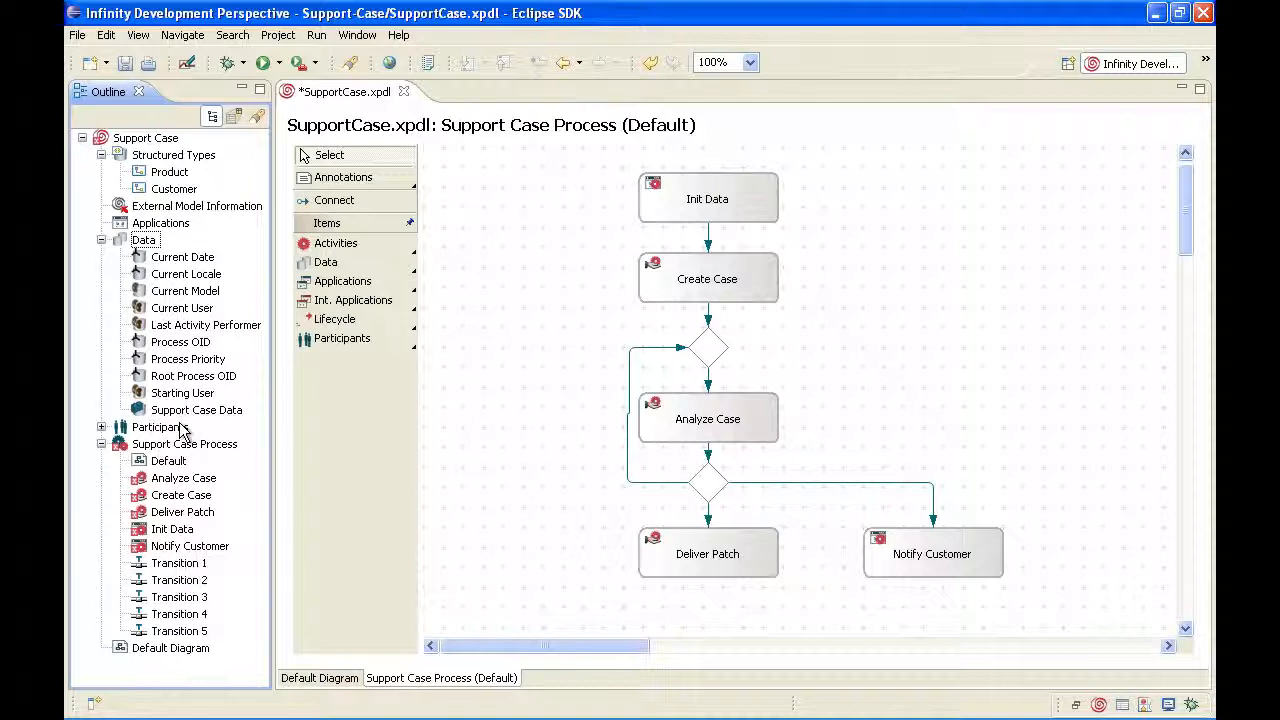
Step: Place the Support Case Data object on the process diagram in the empty area to the right of the activity flow
click(142, 410)
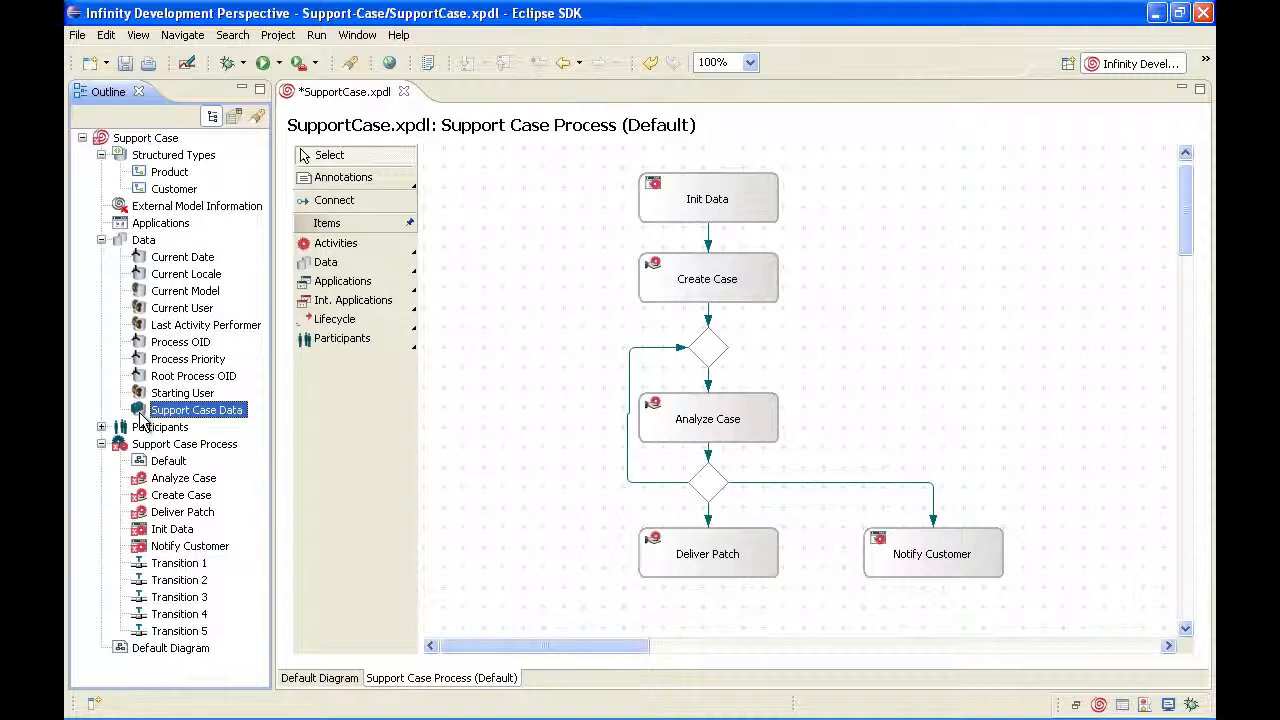
drag(142, 418, 926, 358)
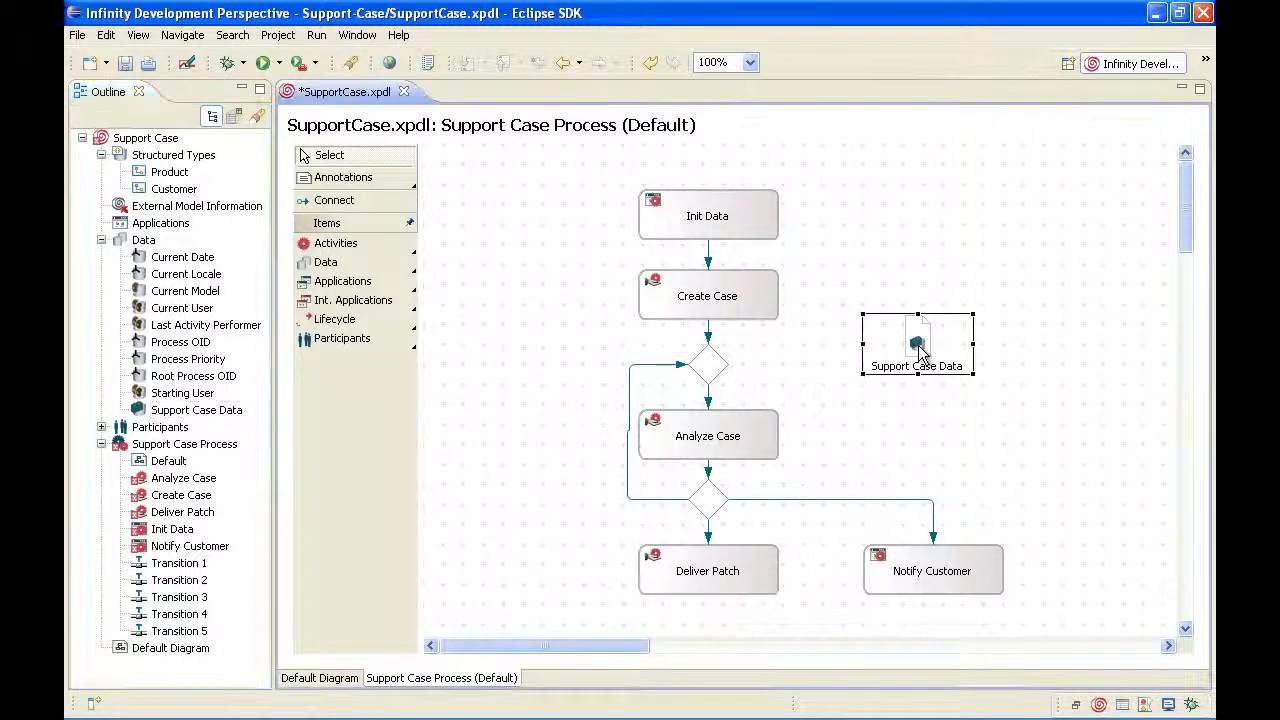
click(929, 450)
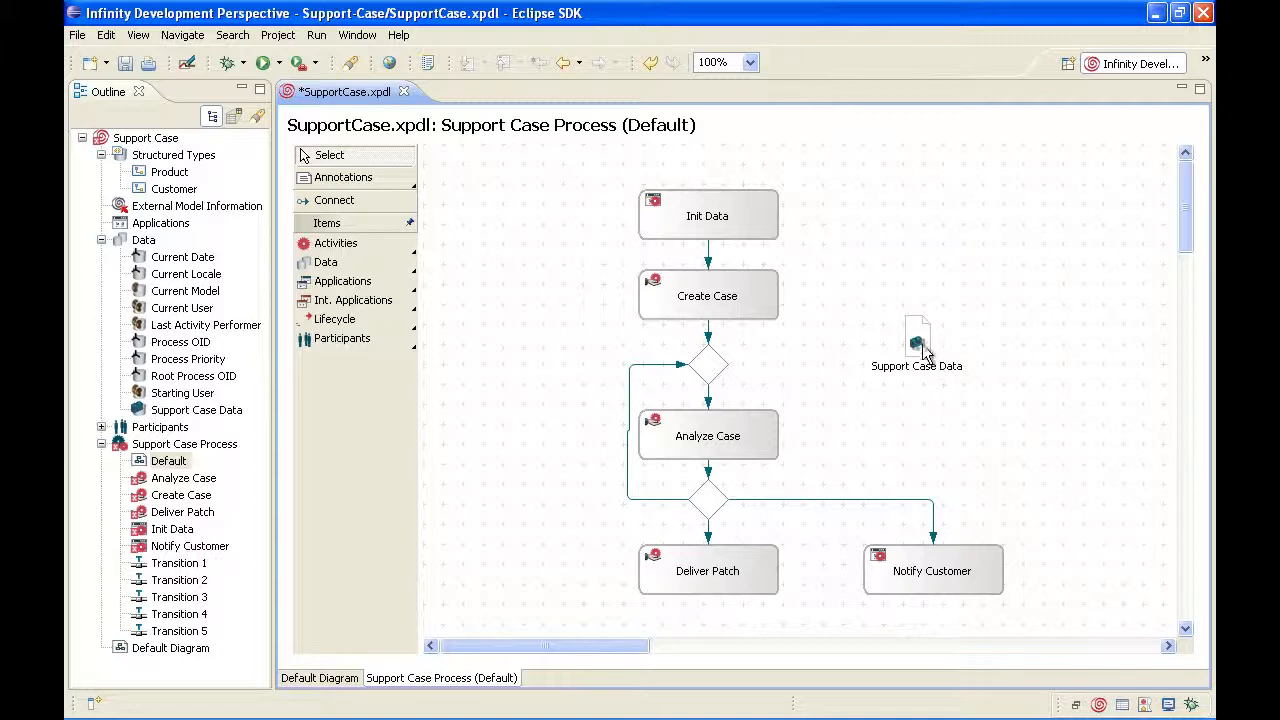
drag(920, 345, 922, 330)
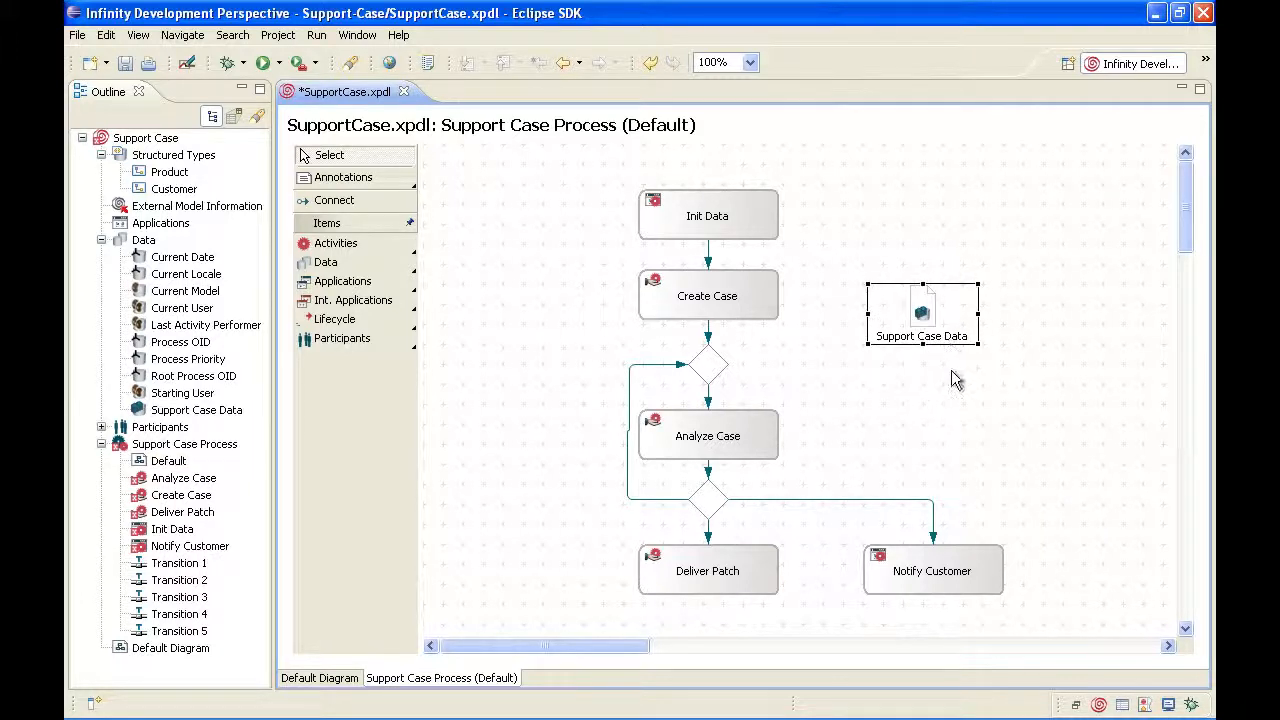
click(951, 371)
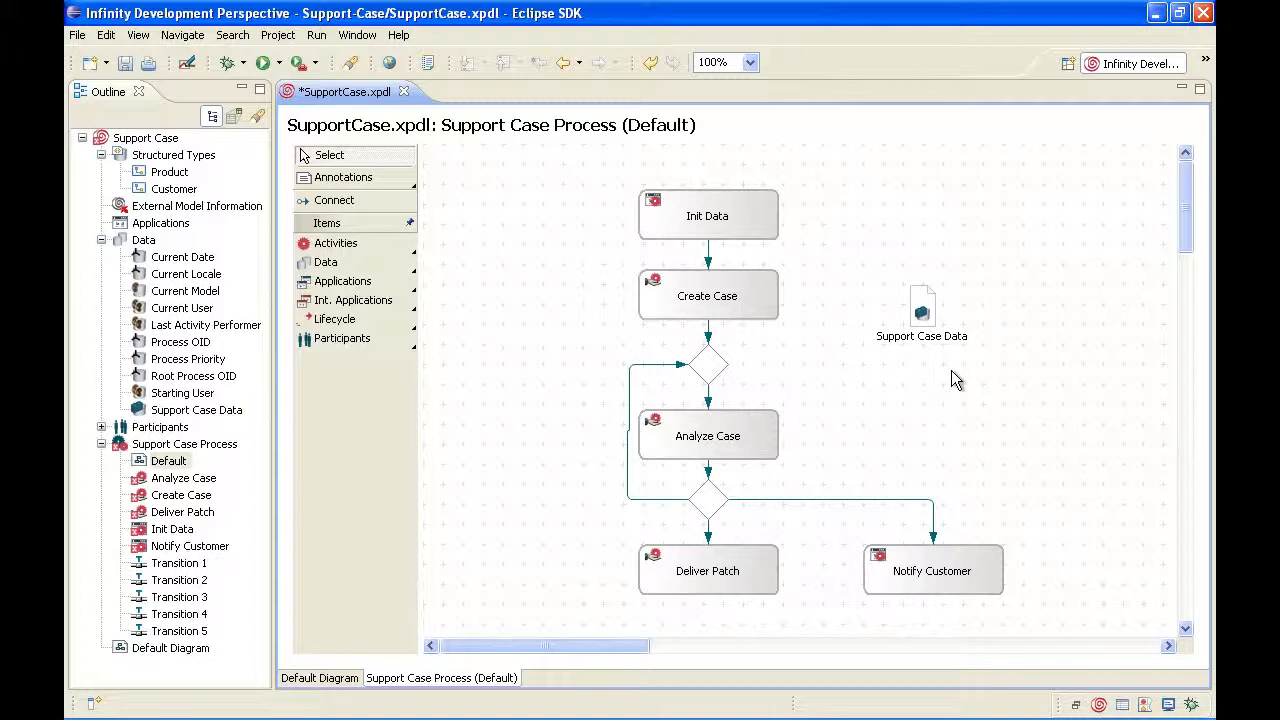
Step: Adjust the position of the Support Case Data symbol so it sits level with the Create Case activity
click(745, 222)
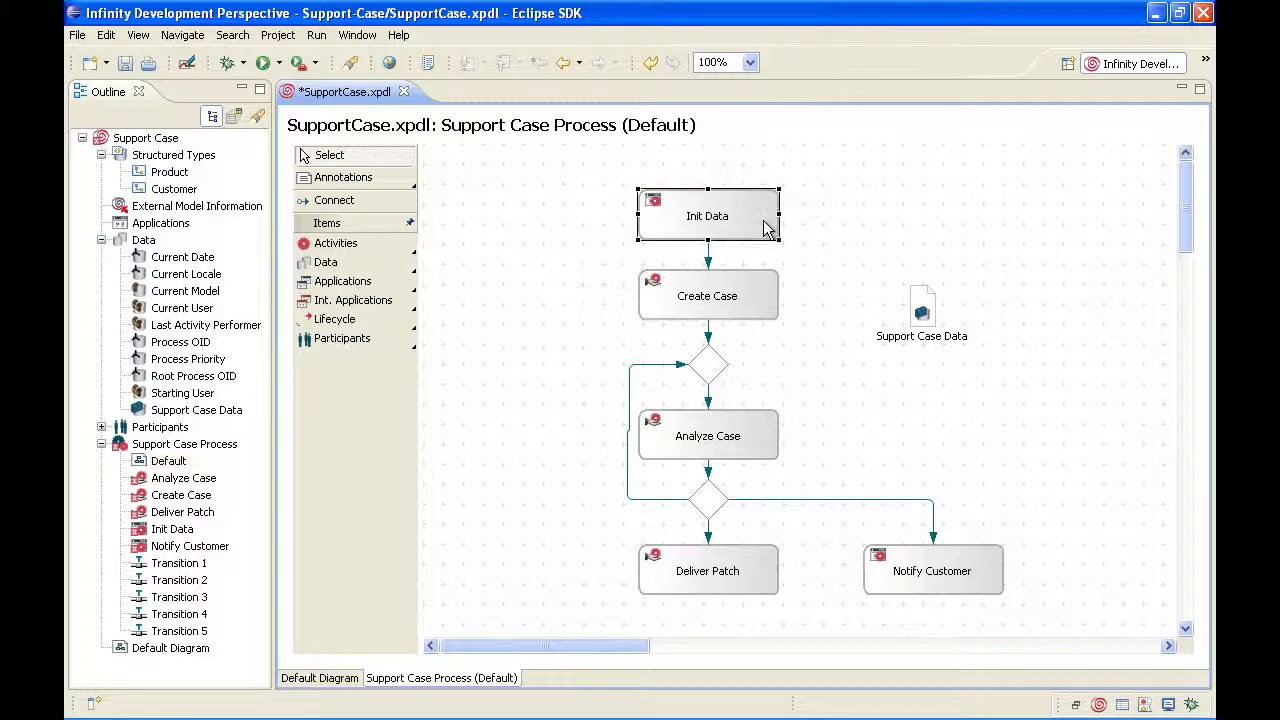
drag(914, 309, 924, 314)
click(1000, 371)
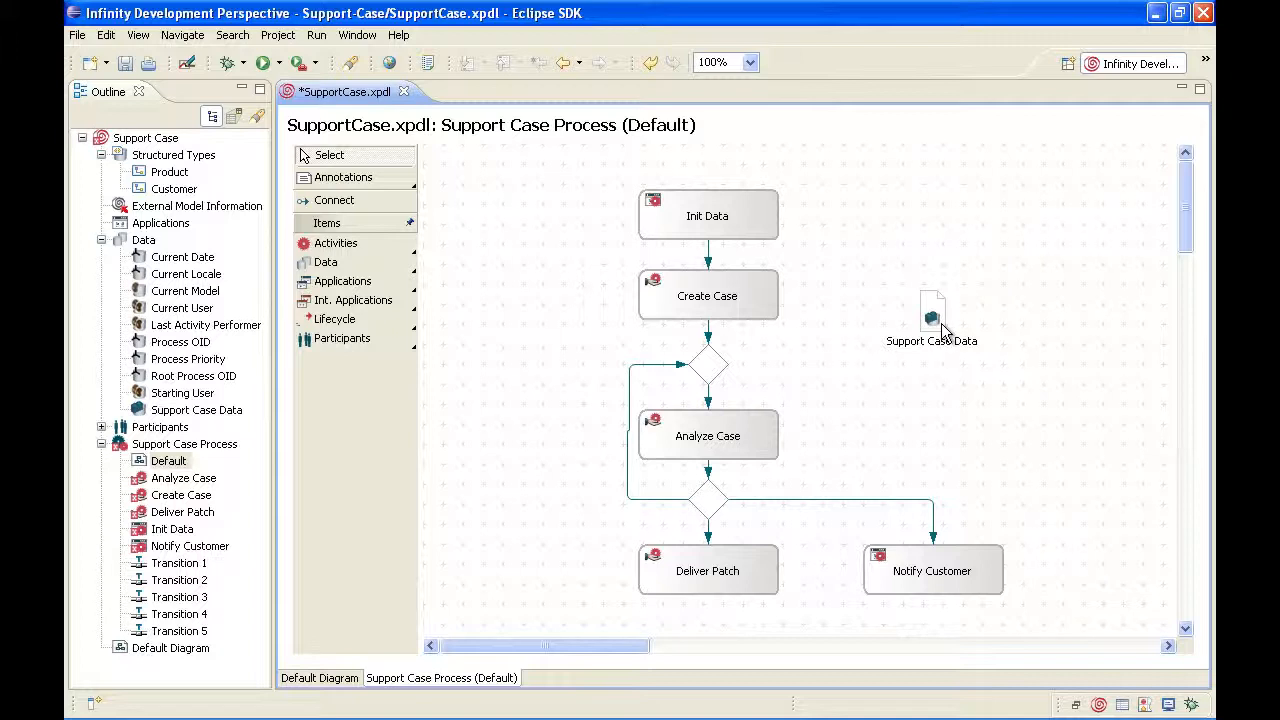
click(763, 238)
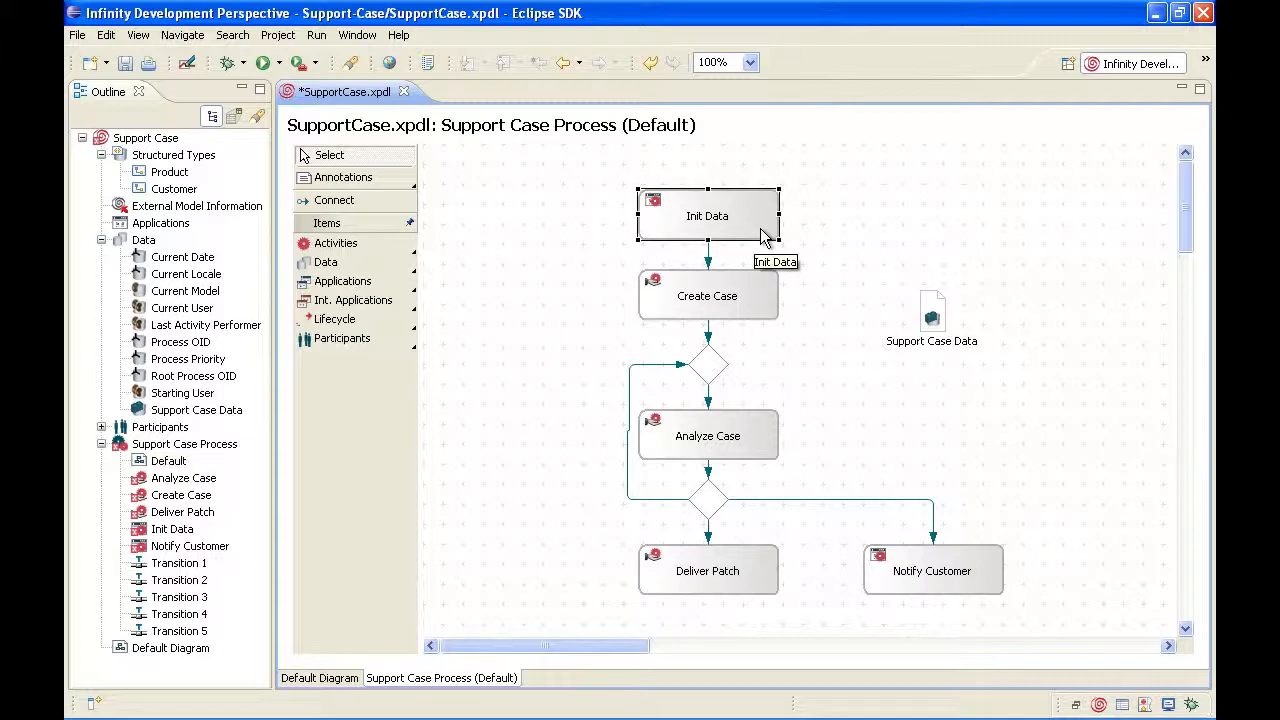
drag(931, 315, 927, 296)
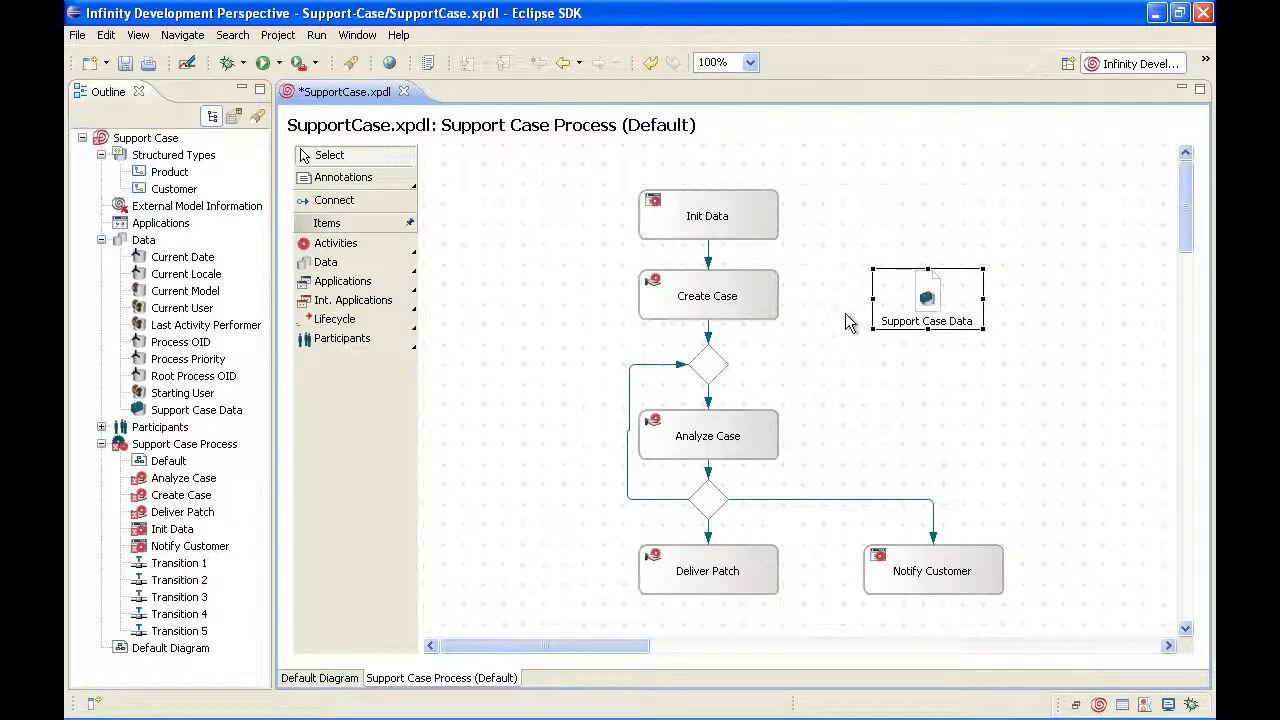
click(848, 322)
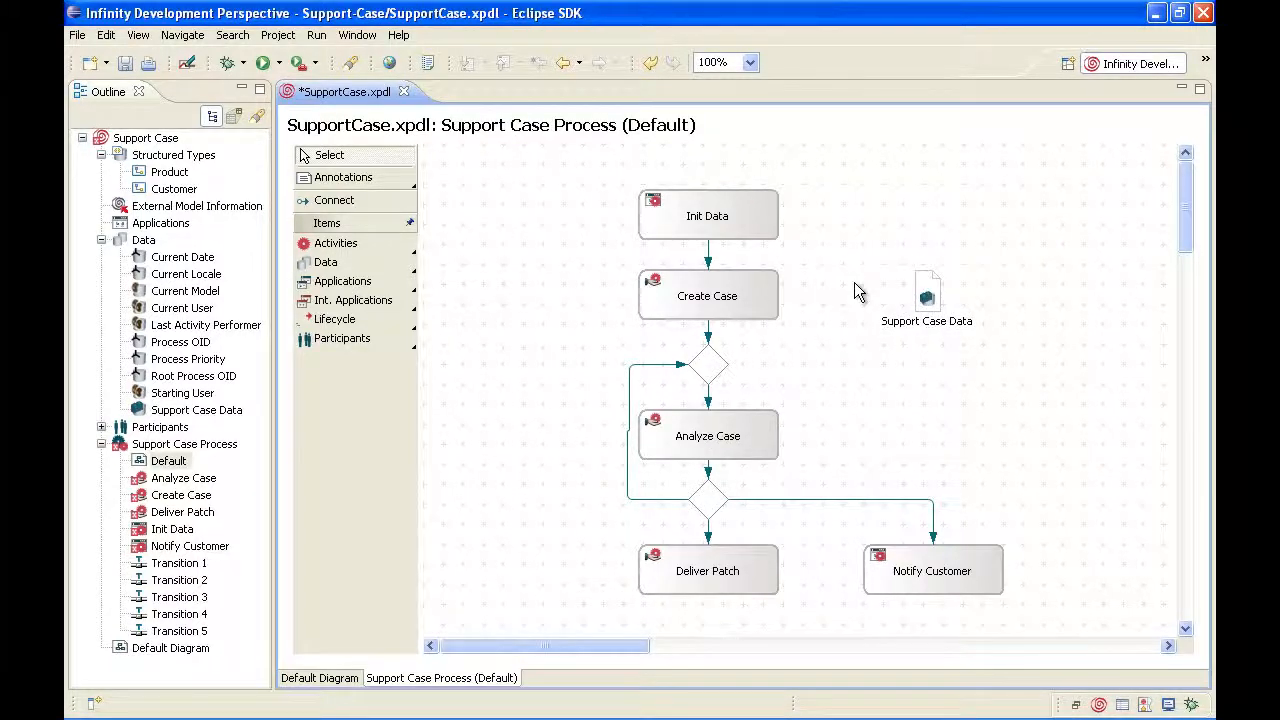
Step: Connect the Init Data activity to the Support Case Data symbol with a data flow
click(762, 228)
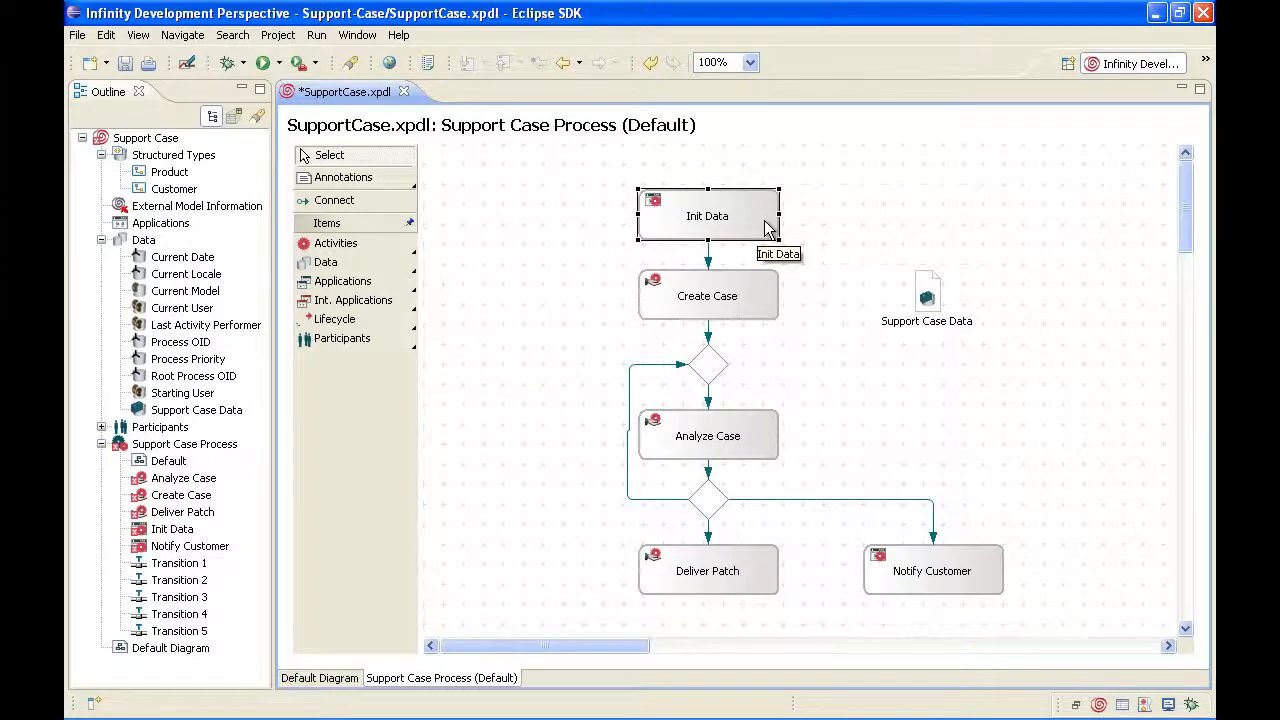
middle_click(768, 229)
click(922, 302)
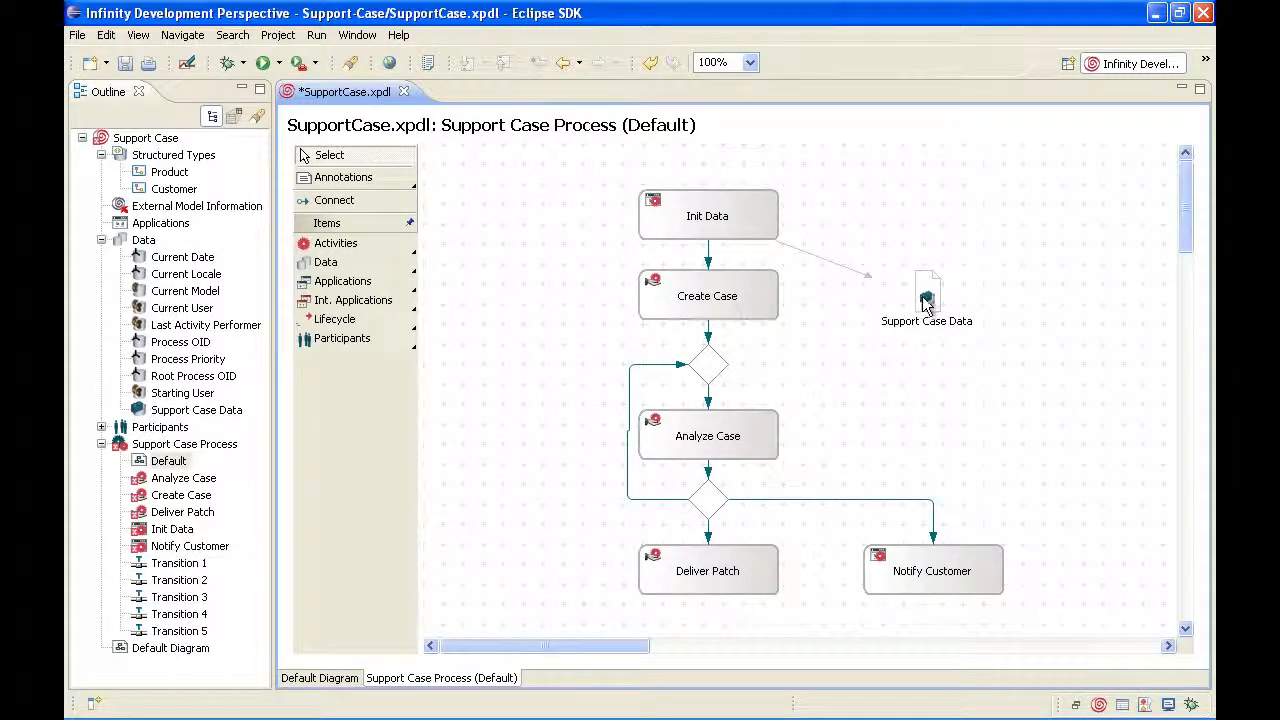
Step: Connect the Support Case Data symbol to the Create Case activity with a data flow
click(925, 303)
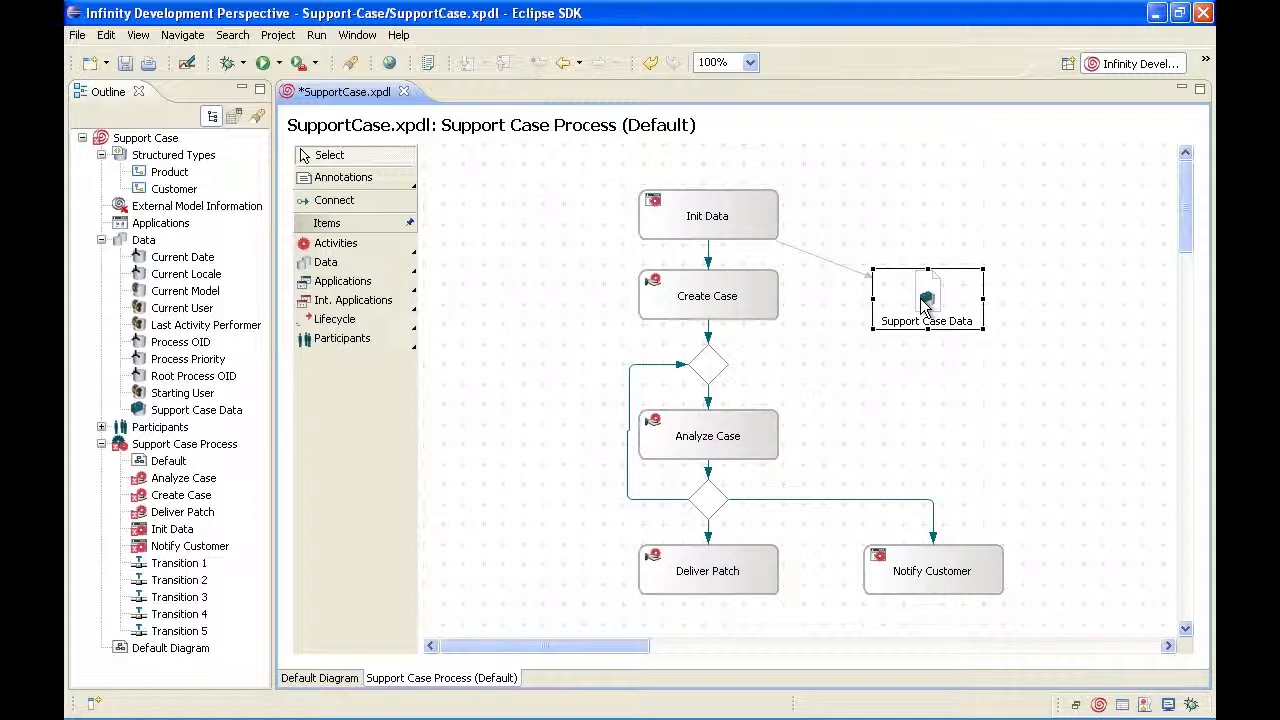
key(c)
click(923, 305)
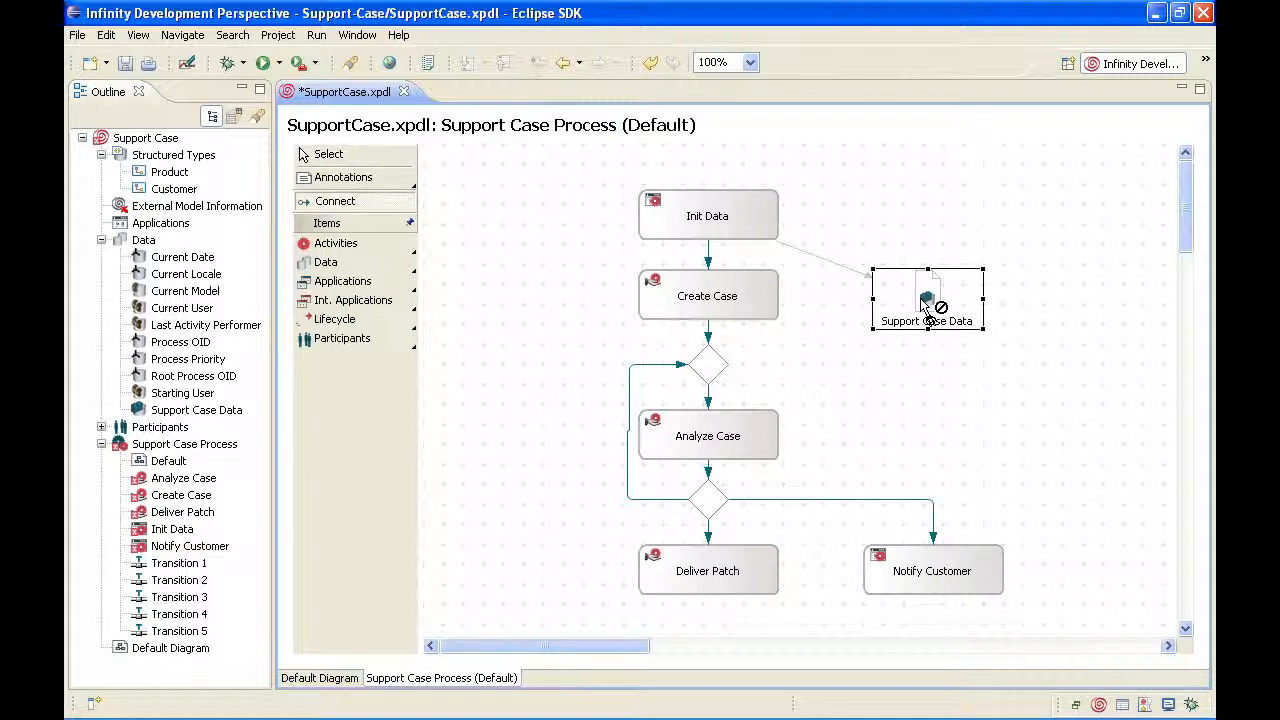
click(763, 304)
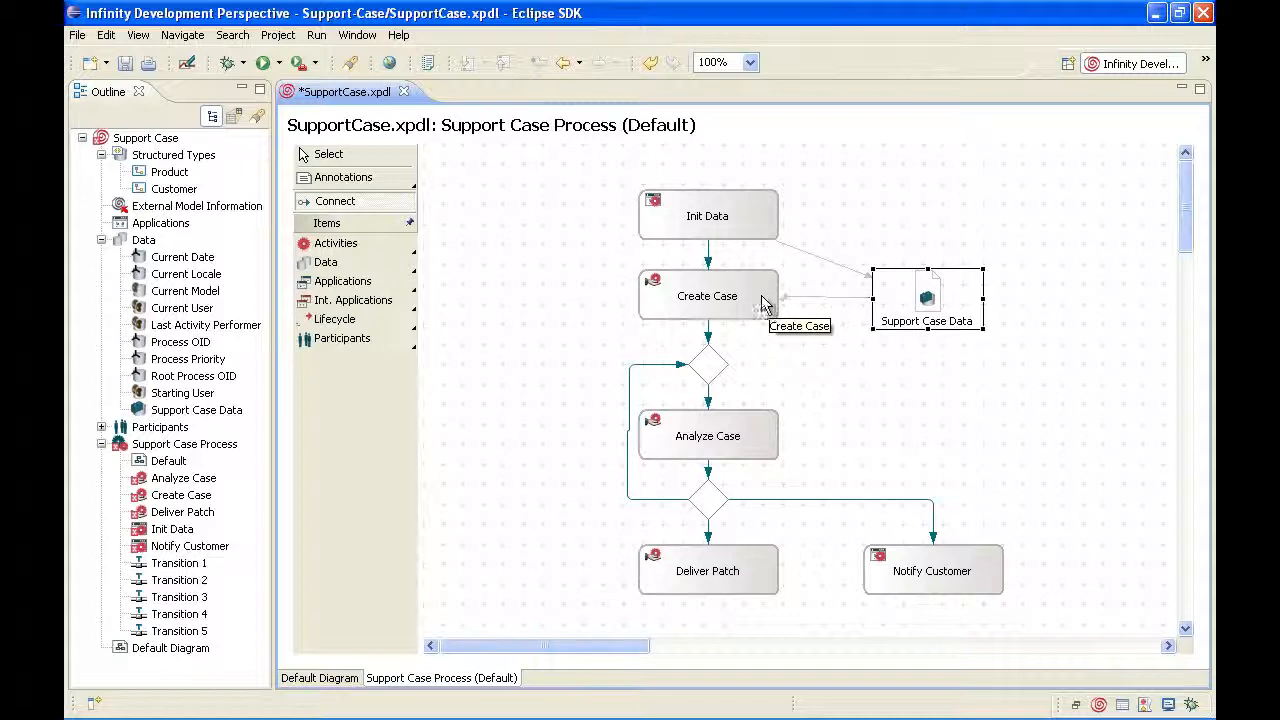
click(846, 340)
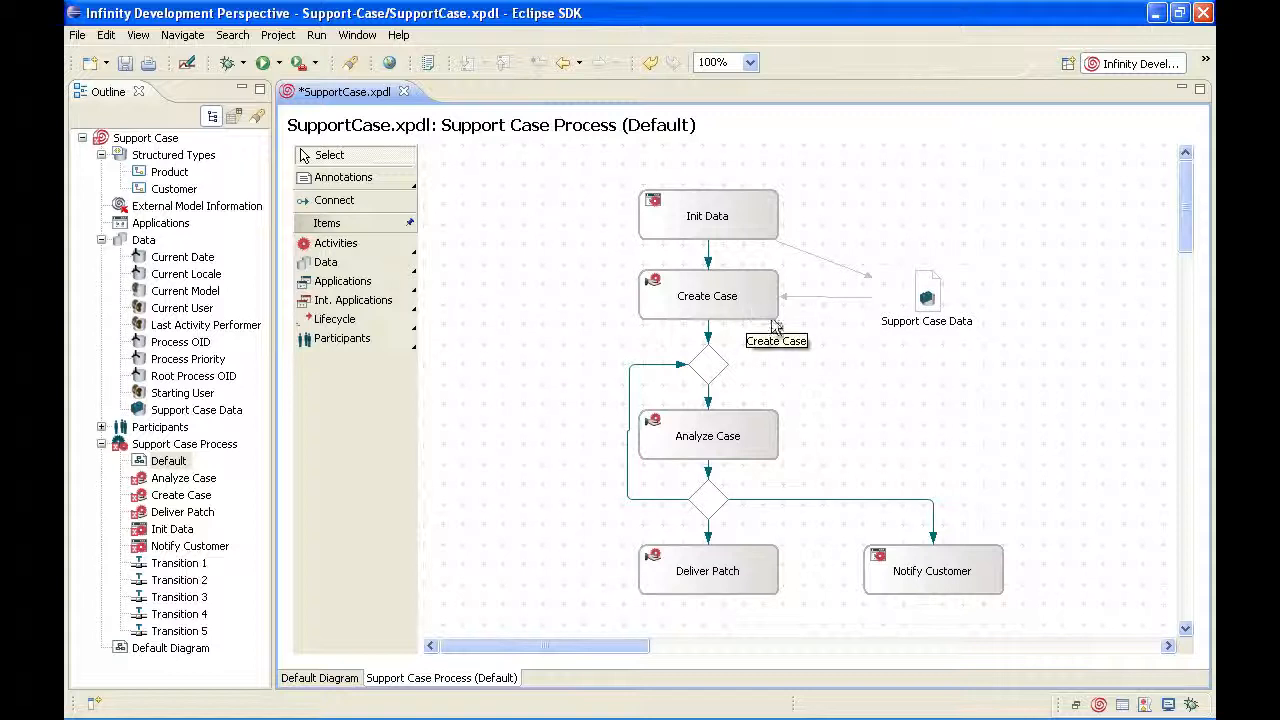
Step: Connect the Support Case Data symbol to the Analyze Case activity with a data flow
click(927, 308)
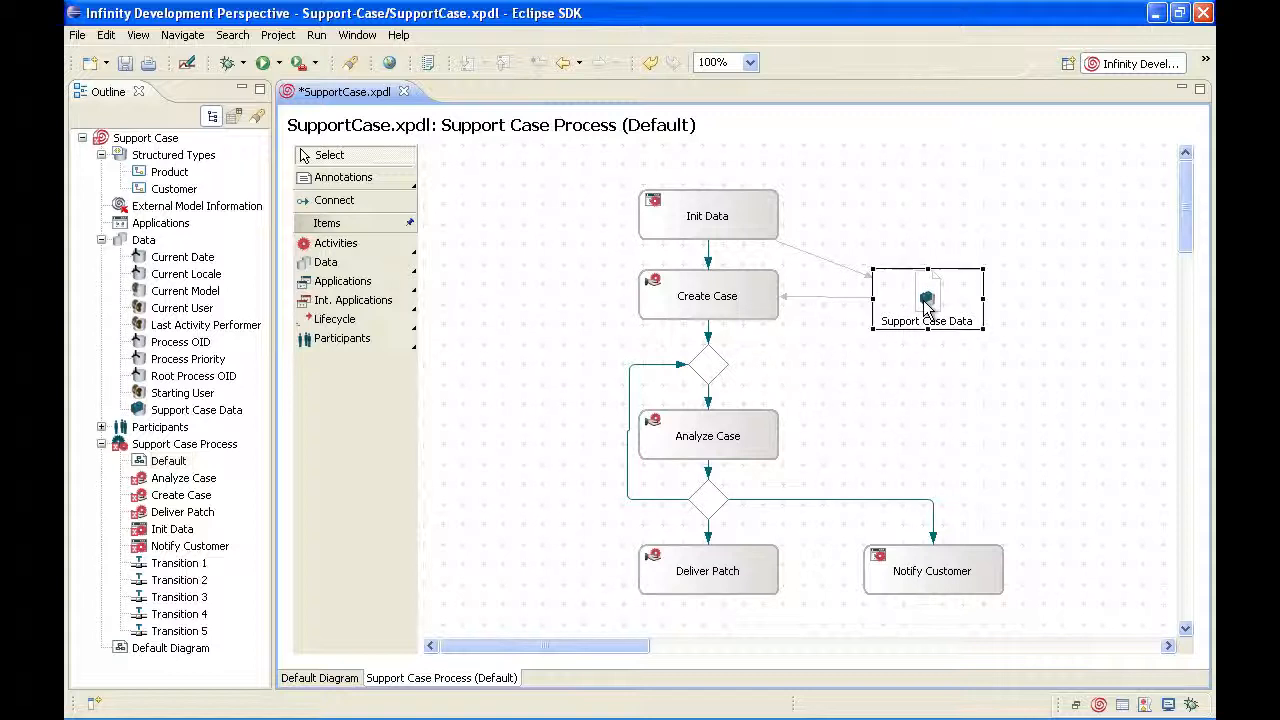
key(c)
click(755, 441)
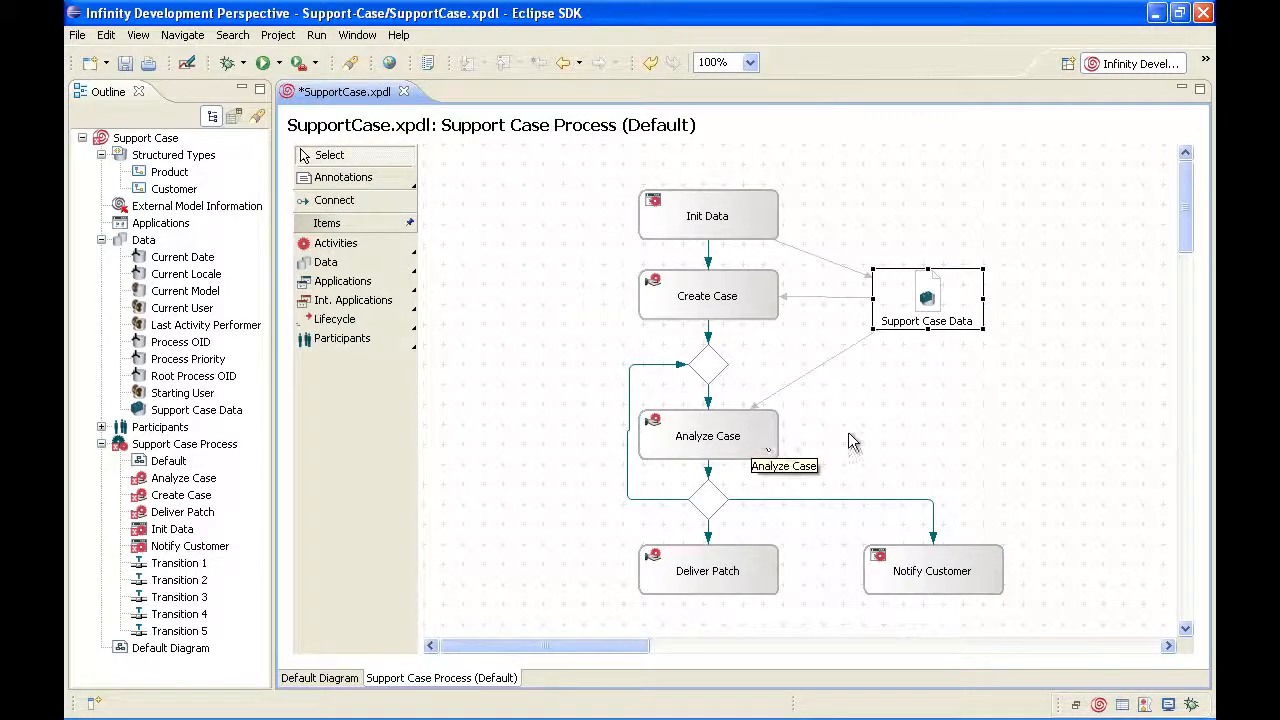
click(948, 418)
Step: Connect the Support Case Data symbol to both the Deliver Patch and Notify Customer activities with data flows
click(930, 303)
key(c)
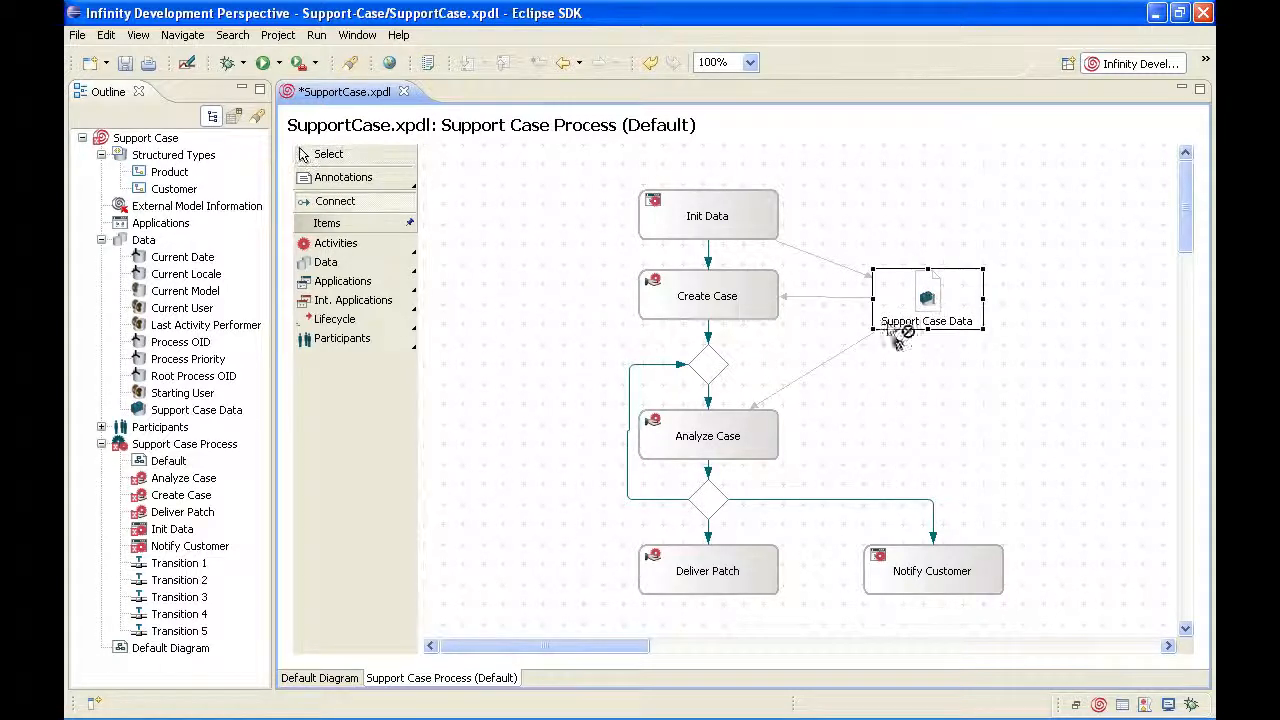
scroll(780, 560, down, 1)
click(780, 550)
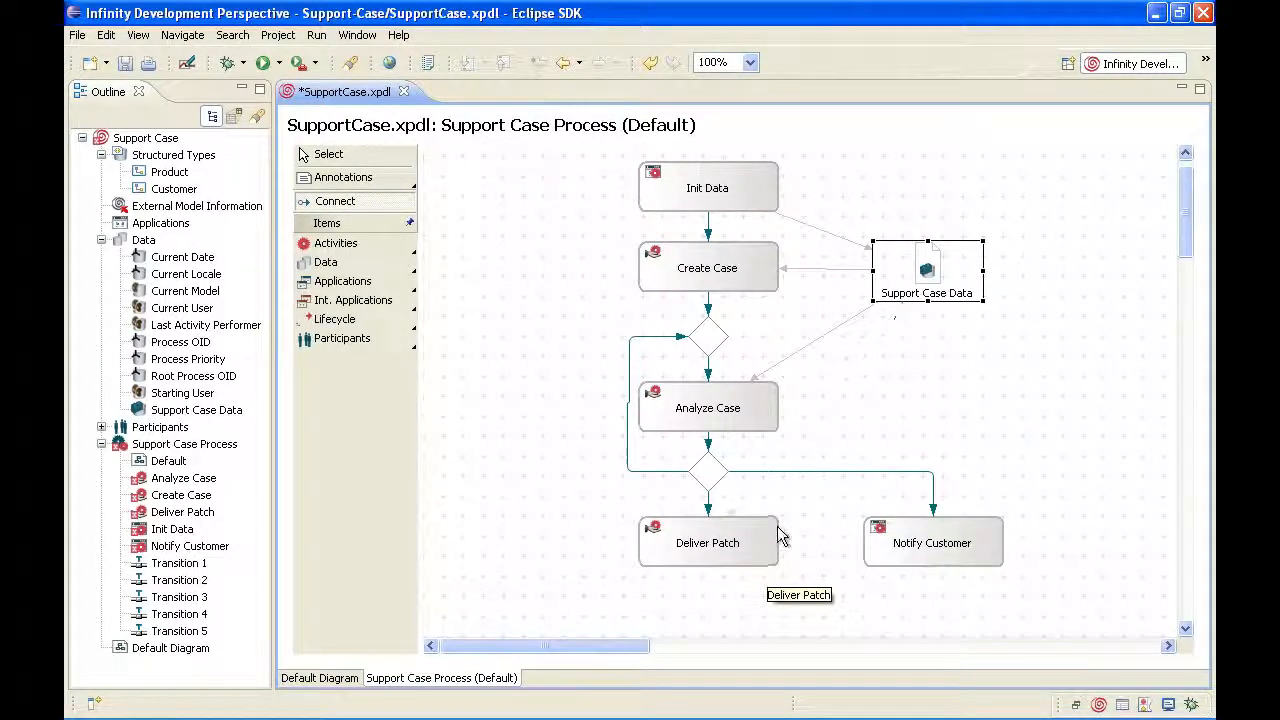
key(c)
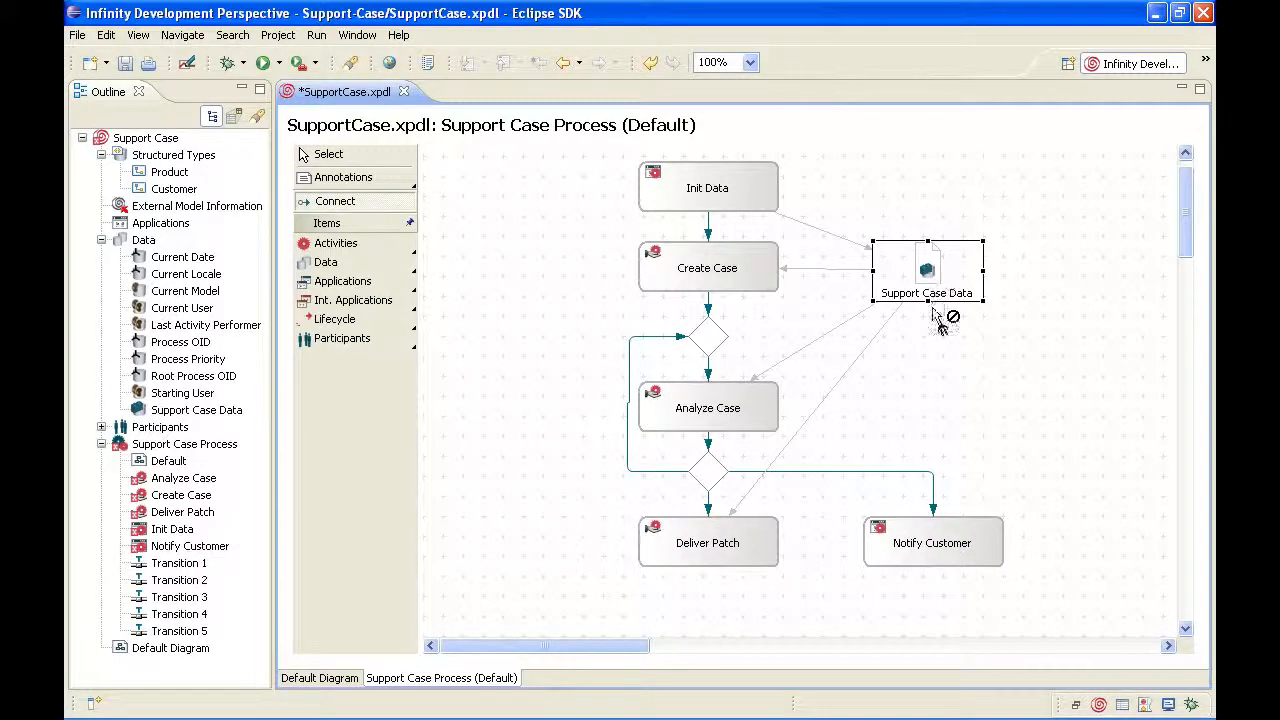
click(970, 540)
click(1008, 456)
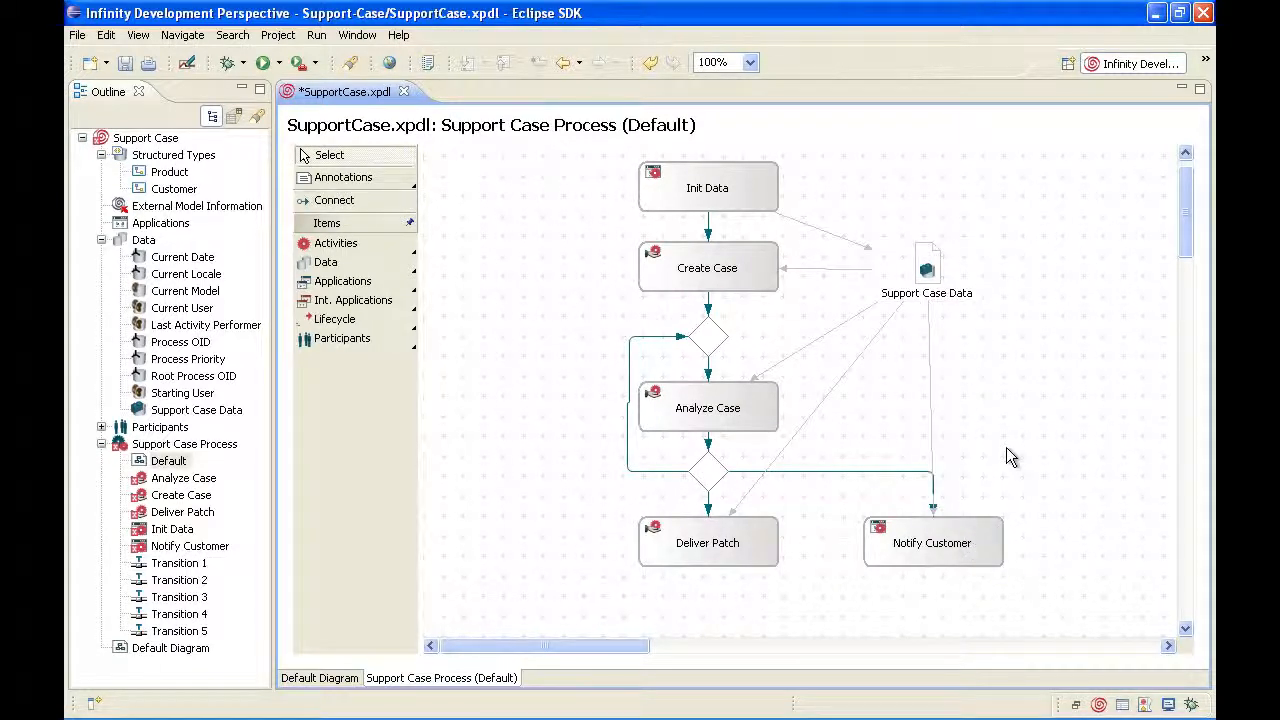
click(757, 280)
click(768, 416)
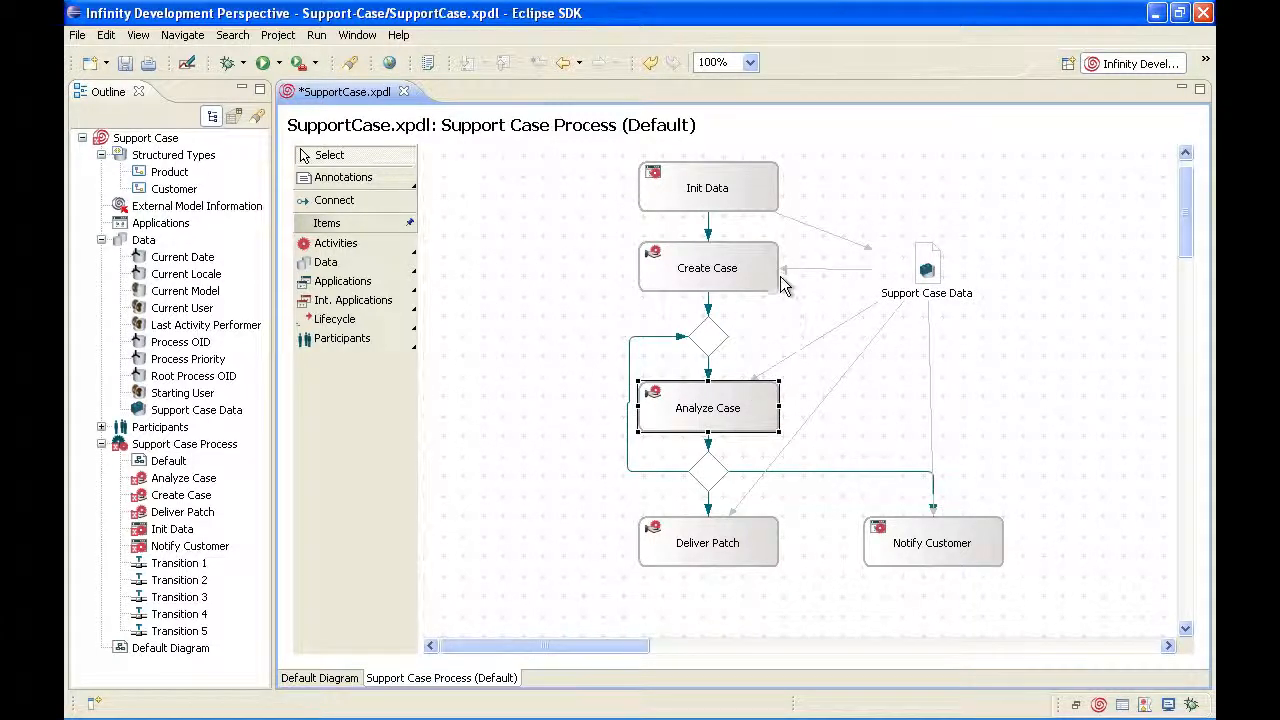
click(926, 268)
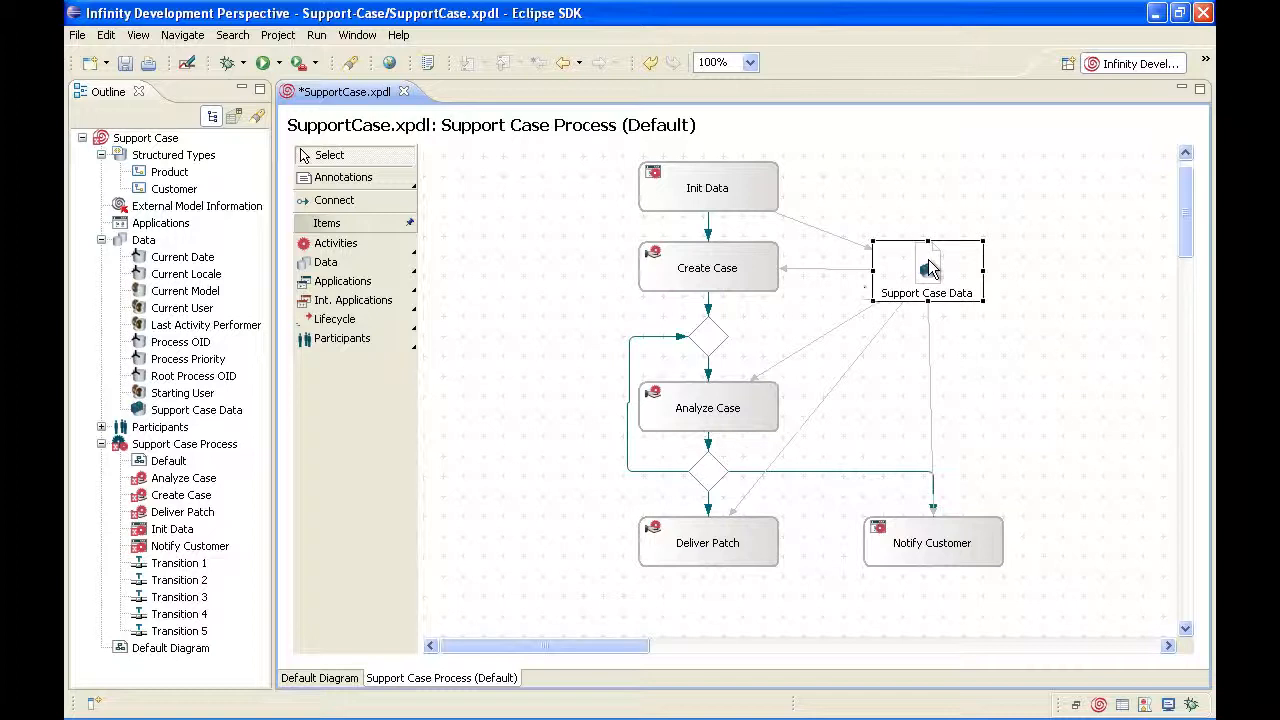
click(805, 307)
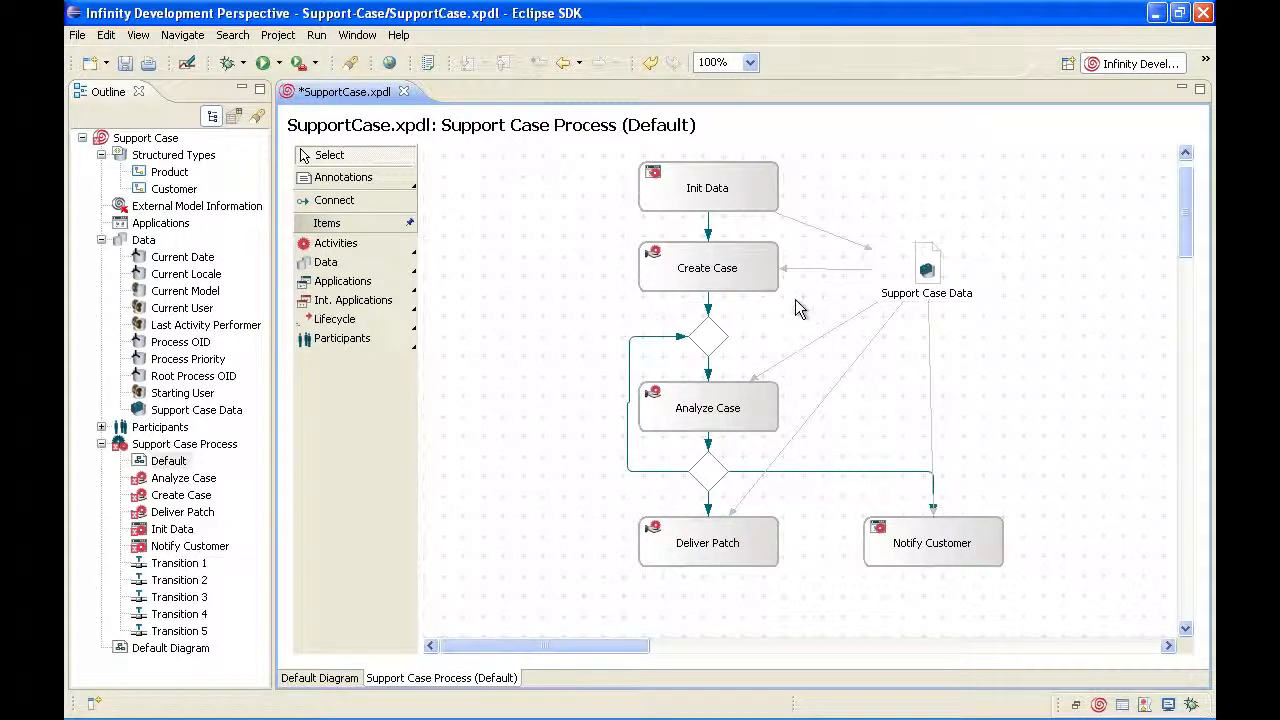
click(745, 281)
click(752, 406)
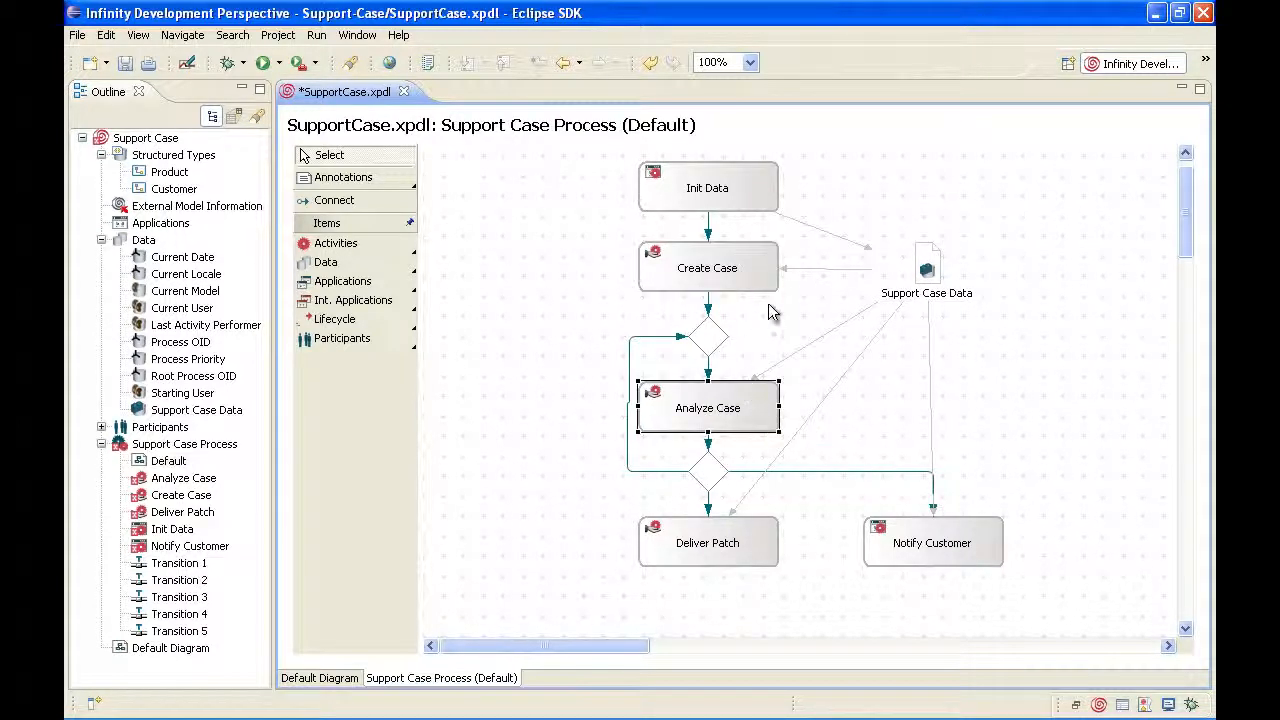
click(922, 266)
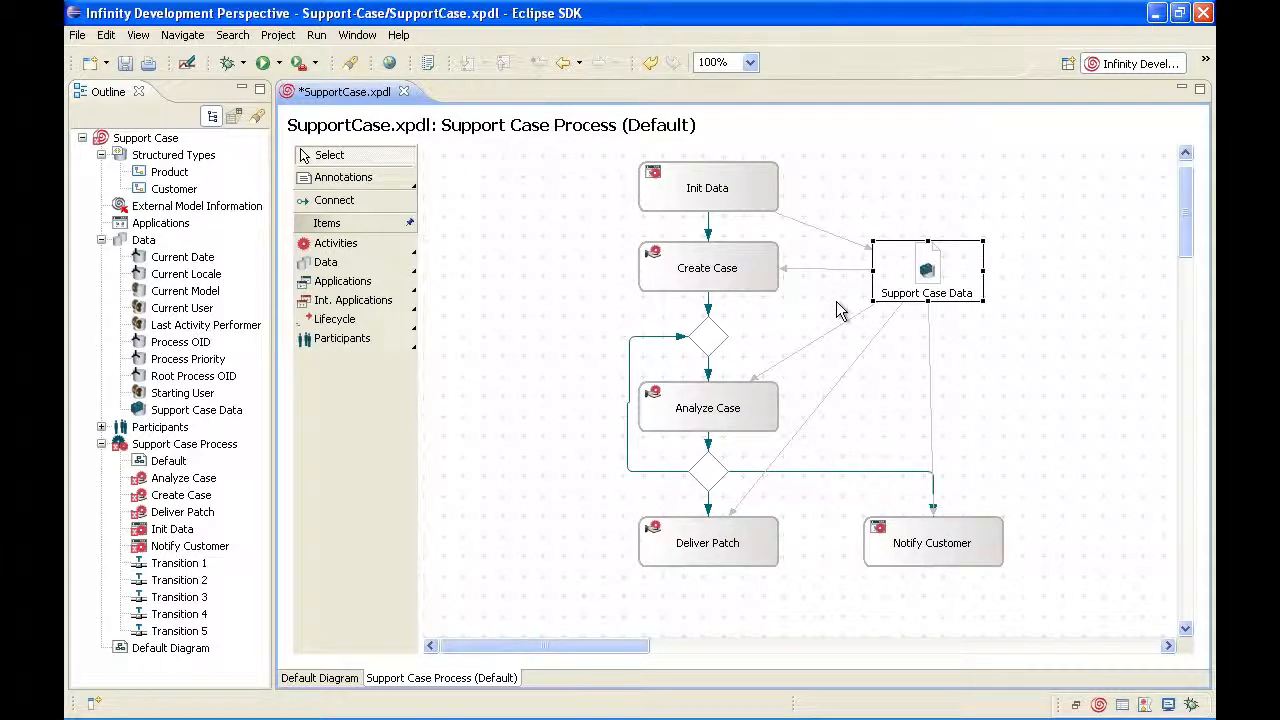
click(838, 311)
Step: Add return data flows from the Create Case and Analyze Case activities to the Support Case Data symbol
click(769, 282)
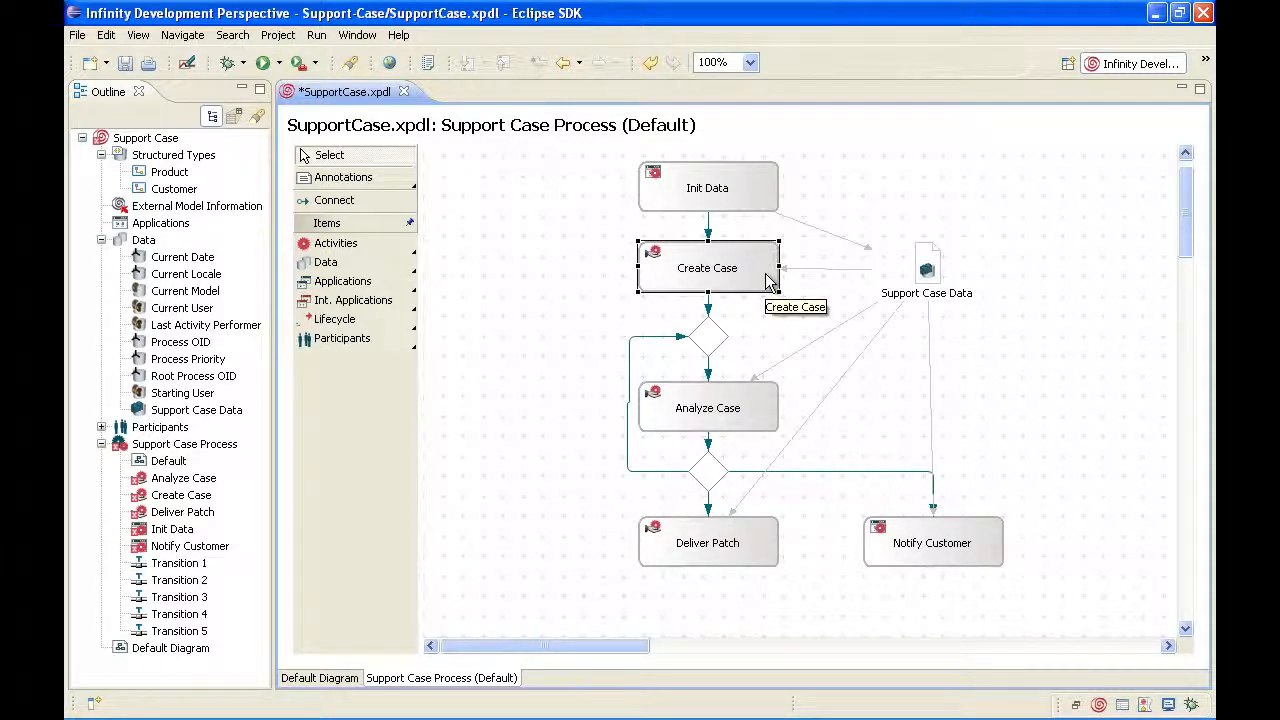
click(925, 272)
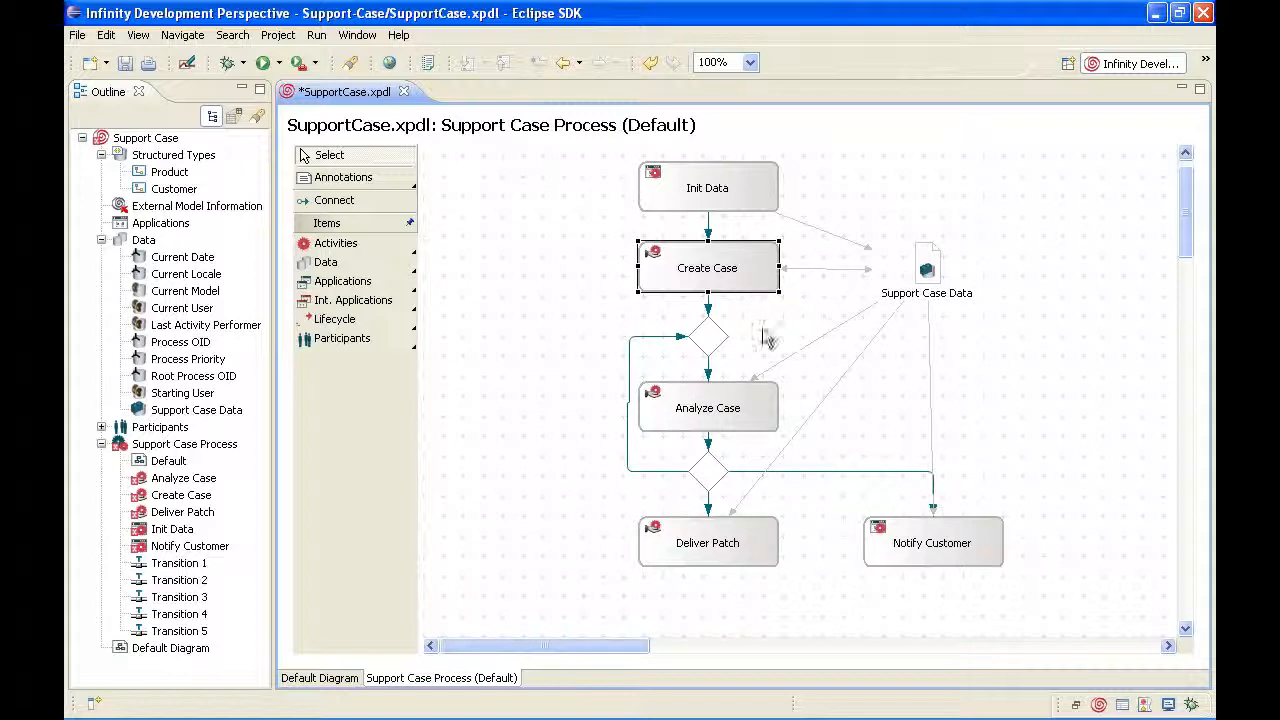
click(755, 401)
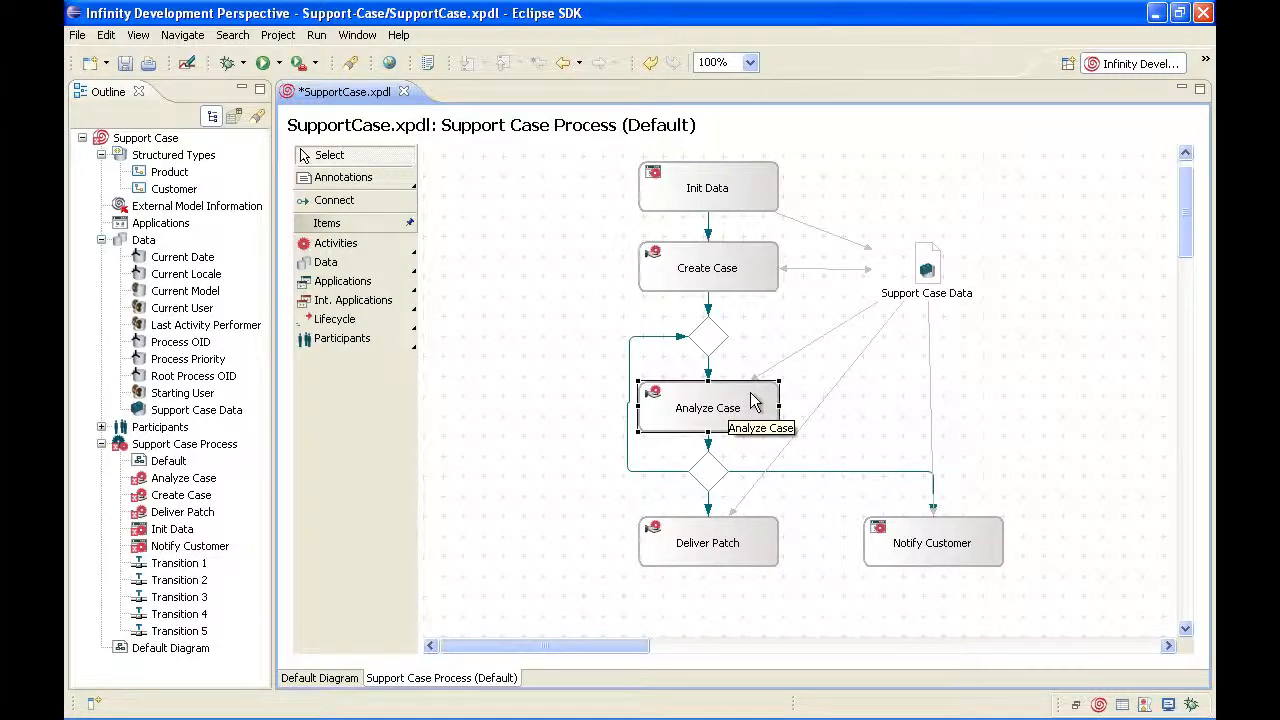
key(c)
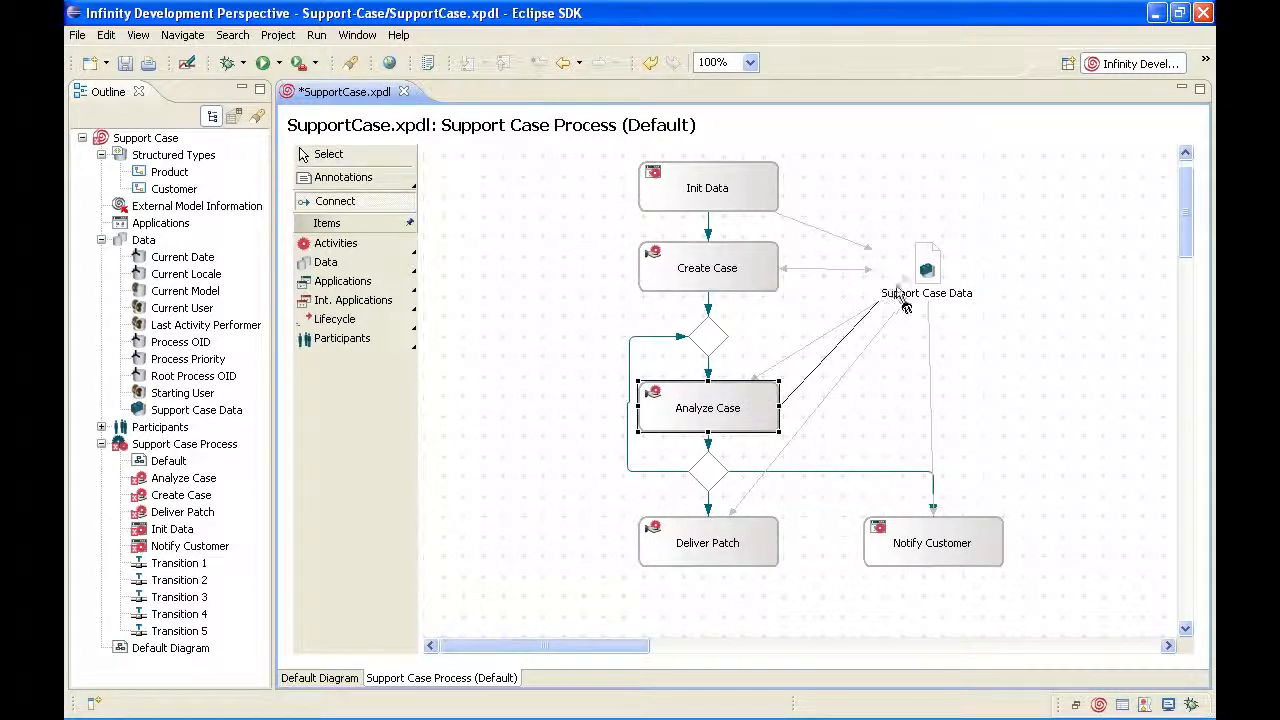
click(926, 274)
click(838, 347)
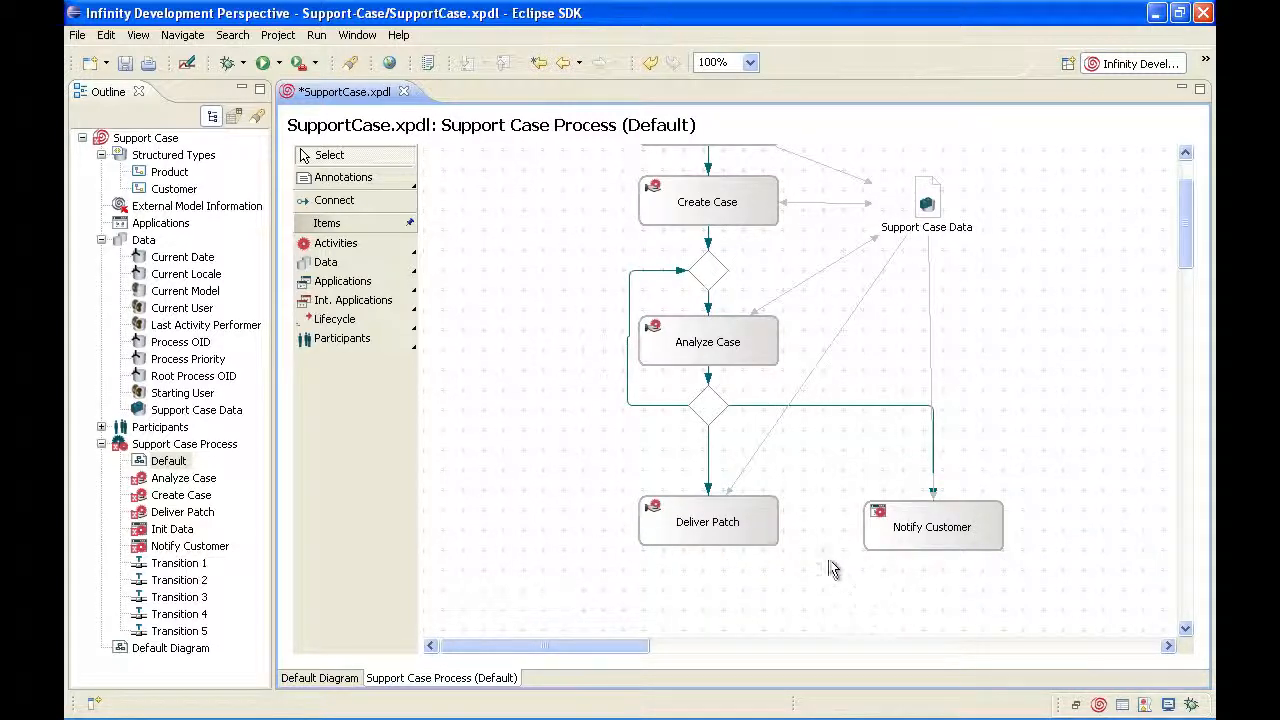
Step: Open the properties of the transition leading to Notify Customer and clear its condition expression
double_click(819, 406)
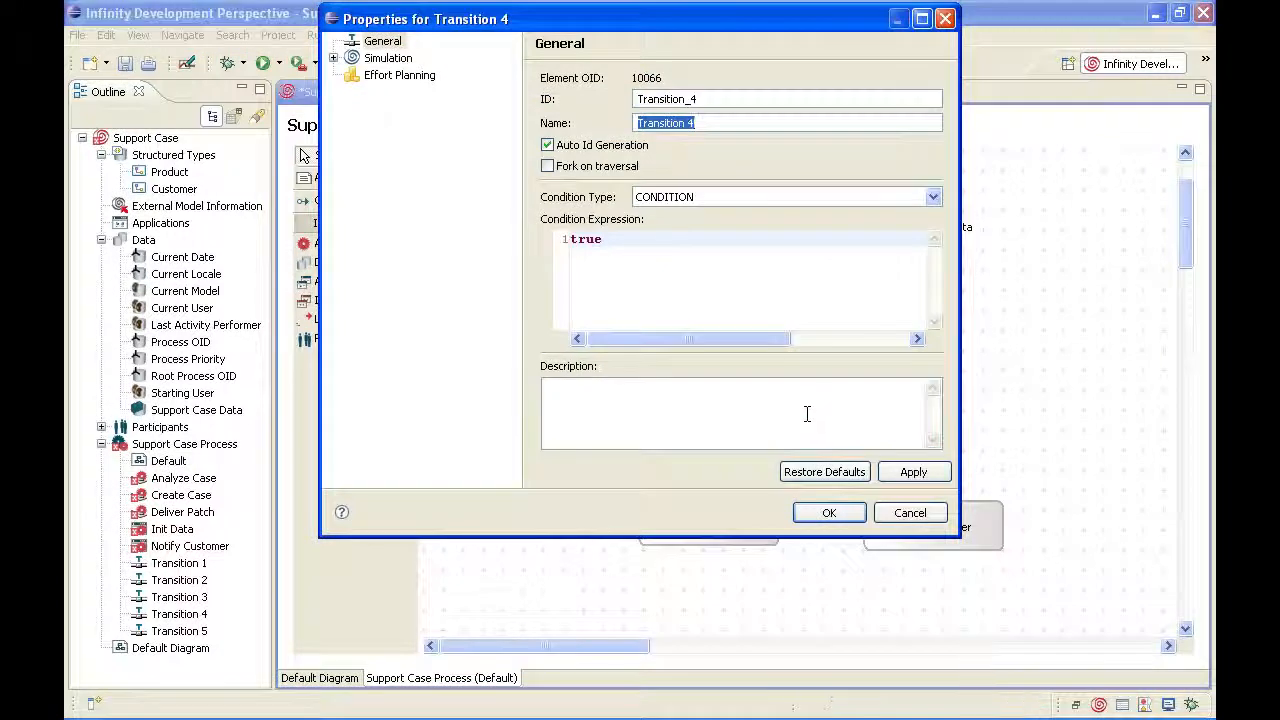
click(691, 253)
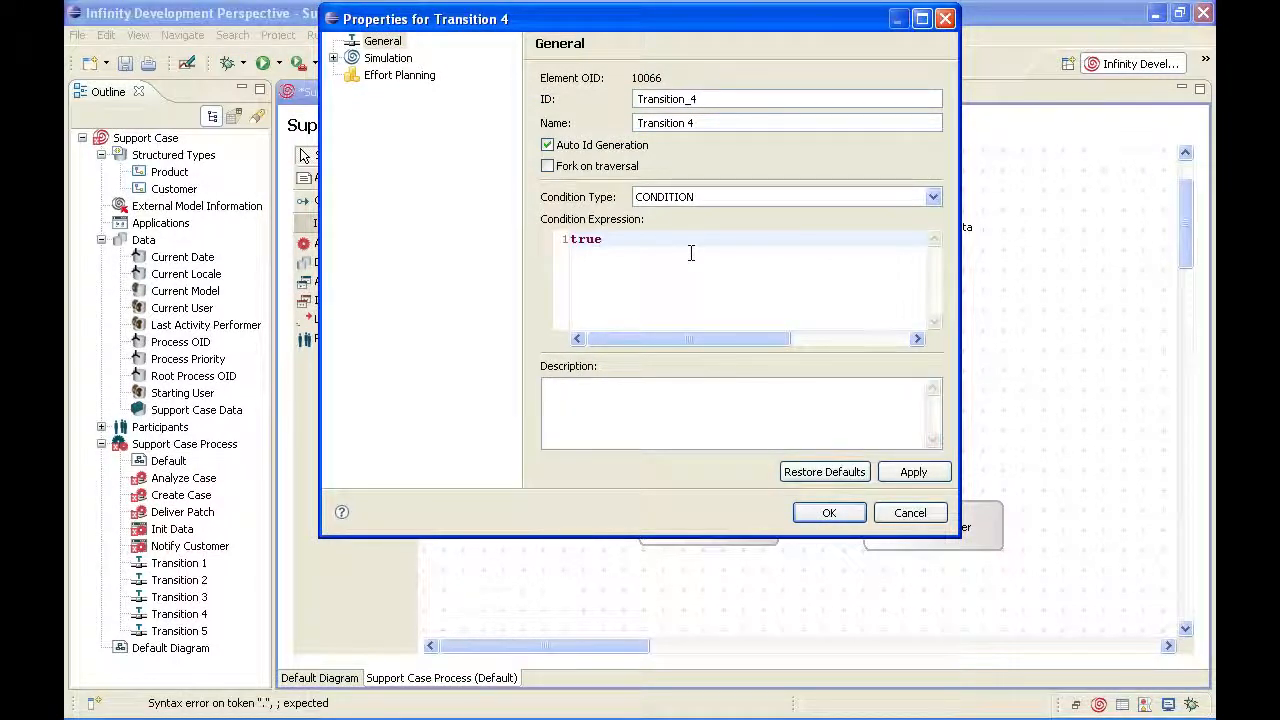
double_click(595, 240)
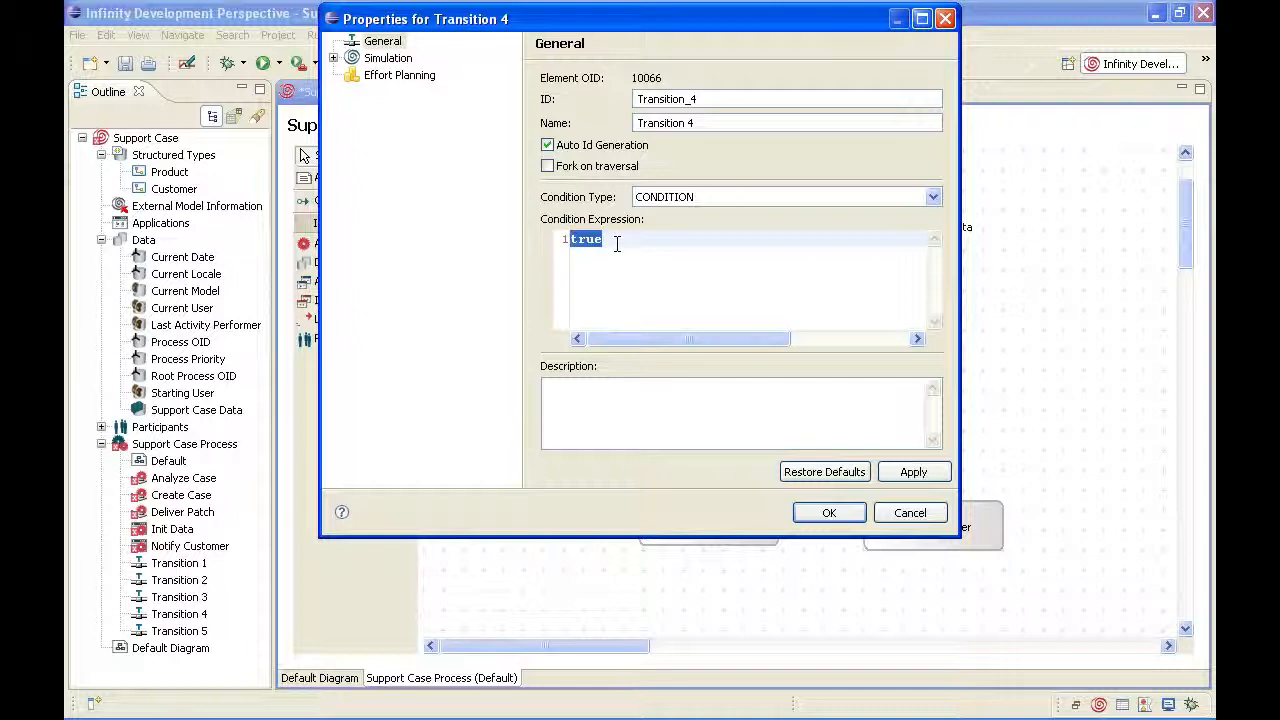
key(BackSpace)
drag(675, 24, 555, 80)
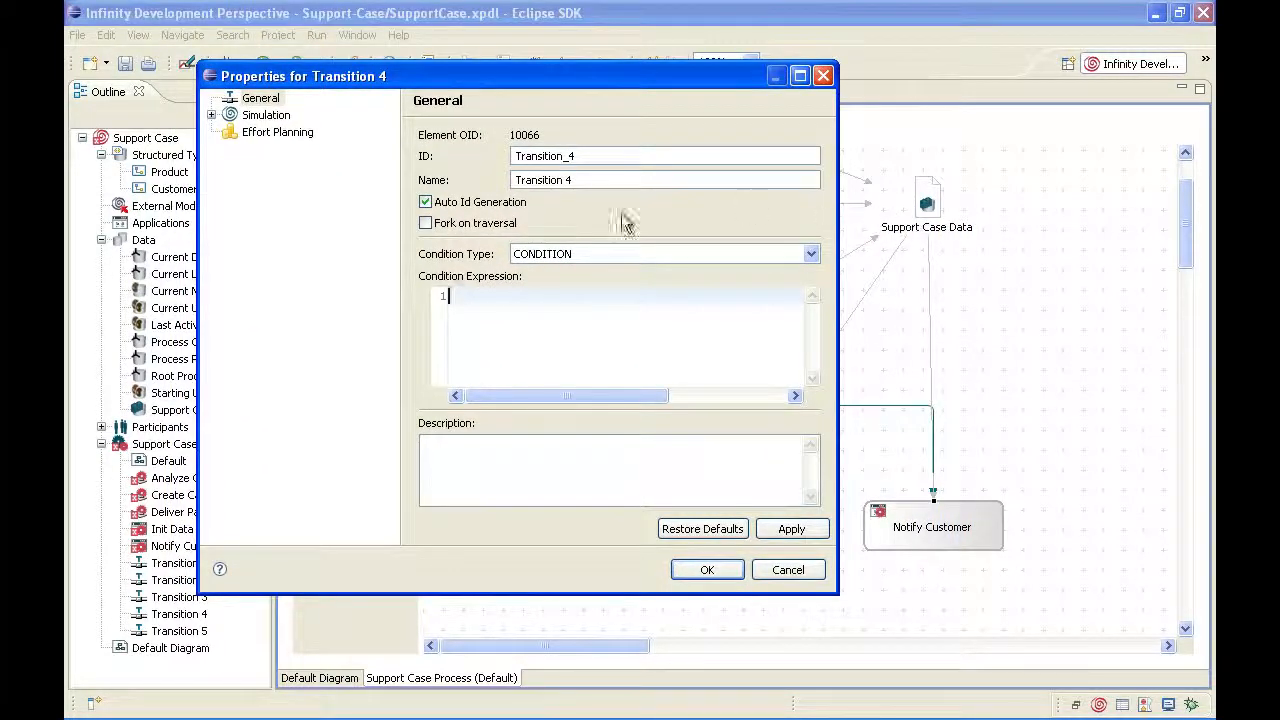
Step: Start the transition's condition expression with SupportCaseData.Product, taking Product from the code completion proposals
text(SupportCaseData)
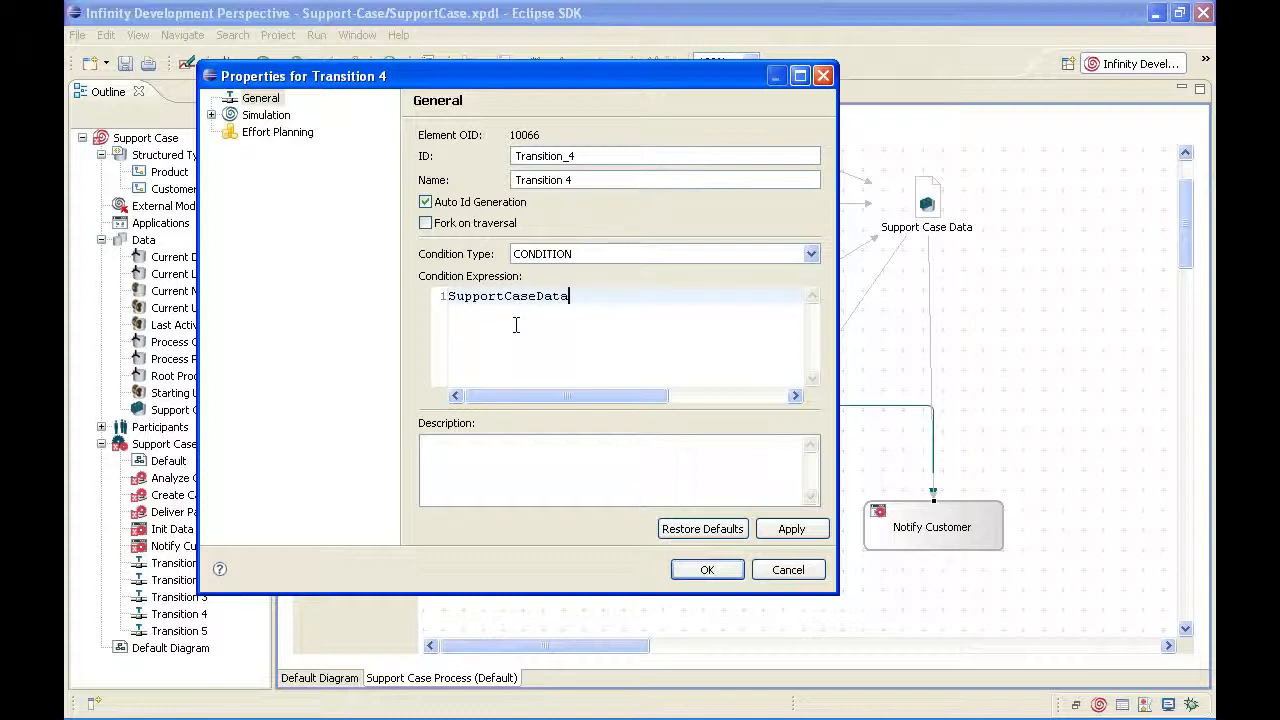
text(.)
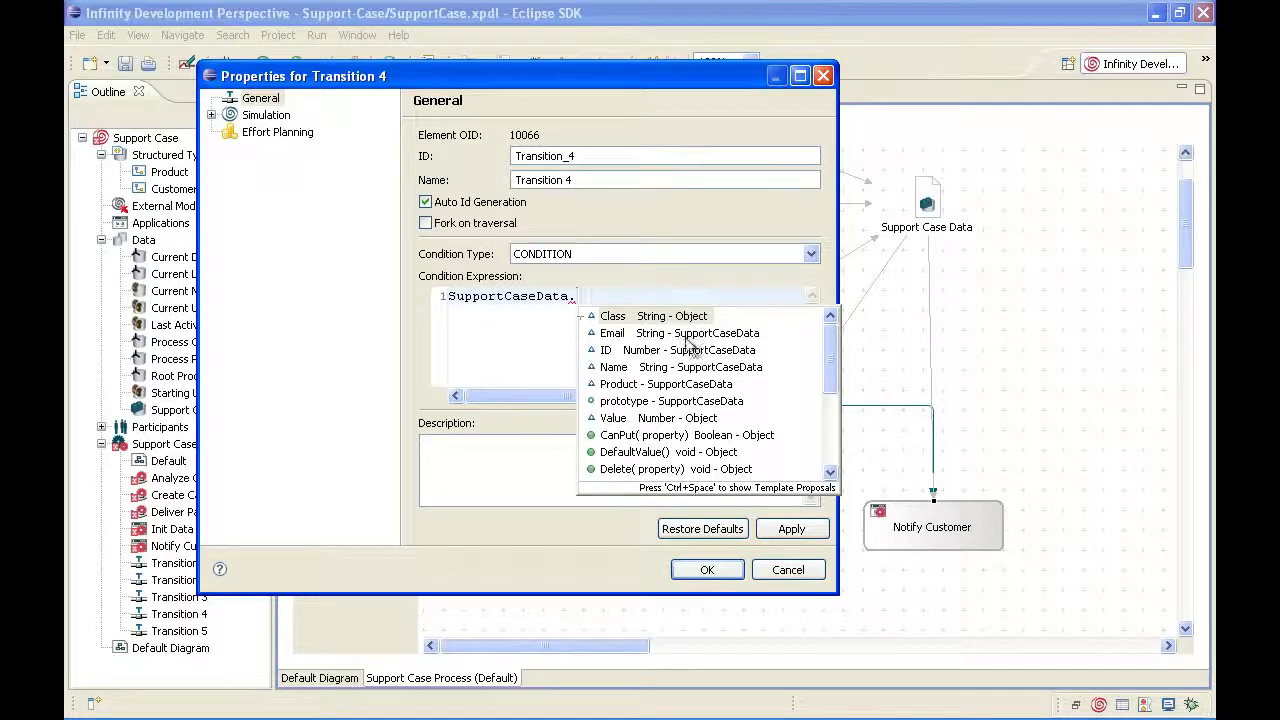
click(828, 376)
mouse_move(827, 375)
mouse_down()
mouse_move(836, 447)
mouse_move(833, 360)
mouse_up()
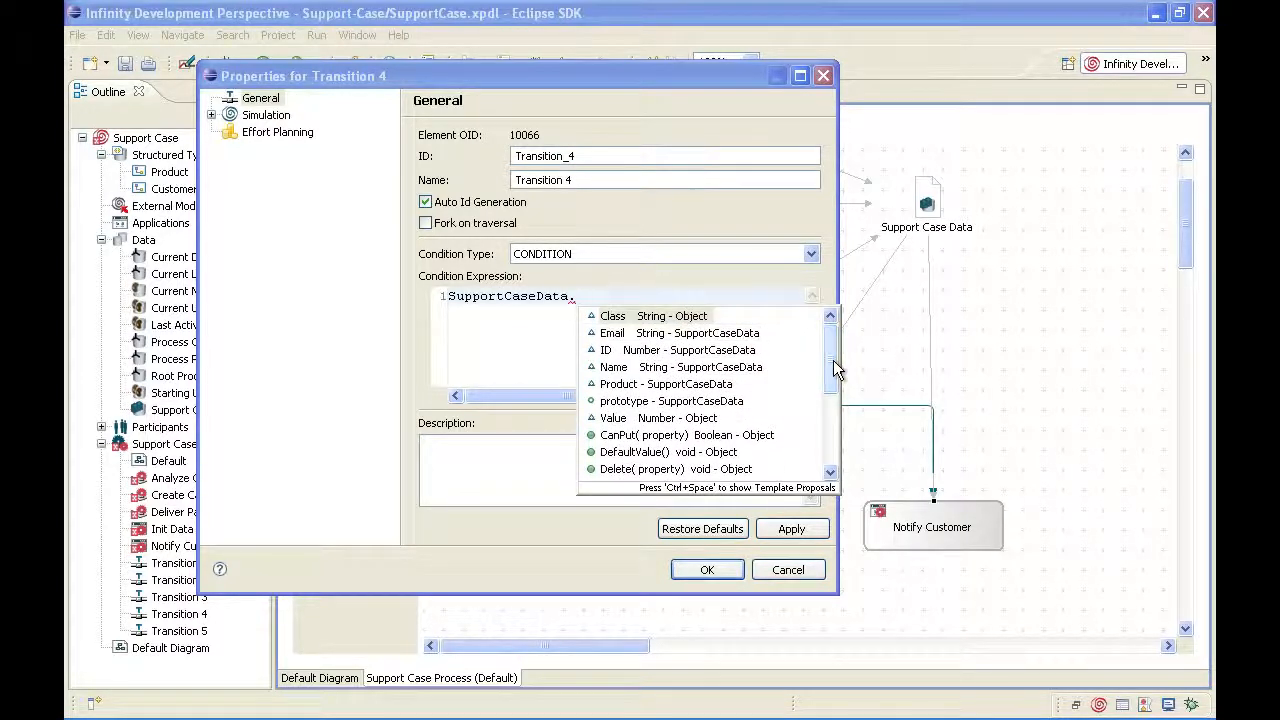
click(679, 388)
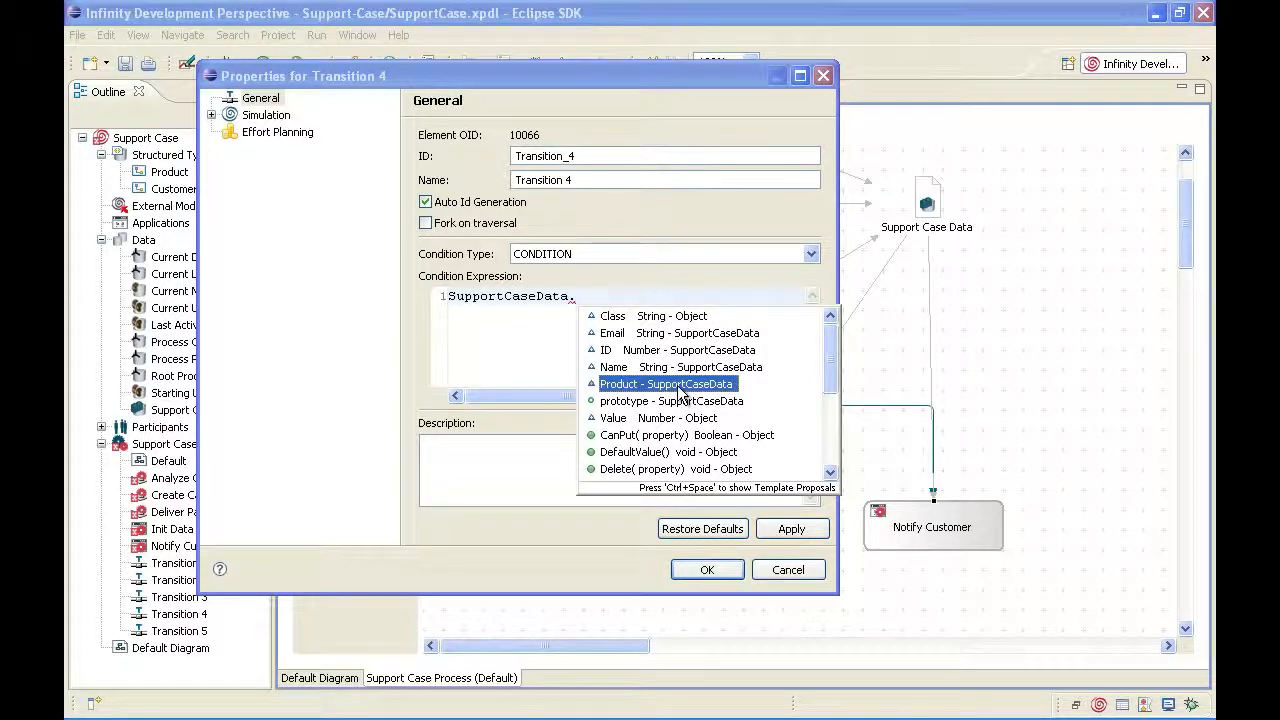
double_click(680, 386)
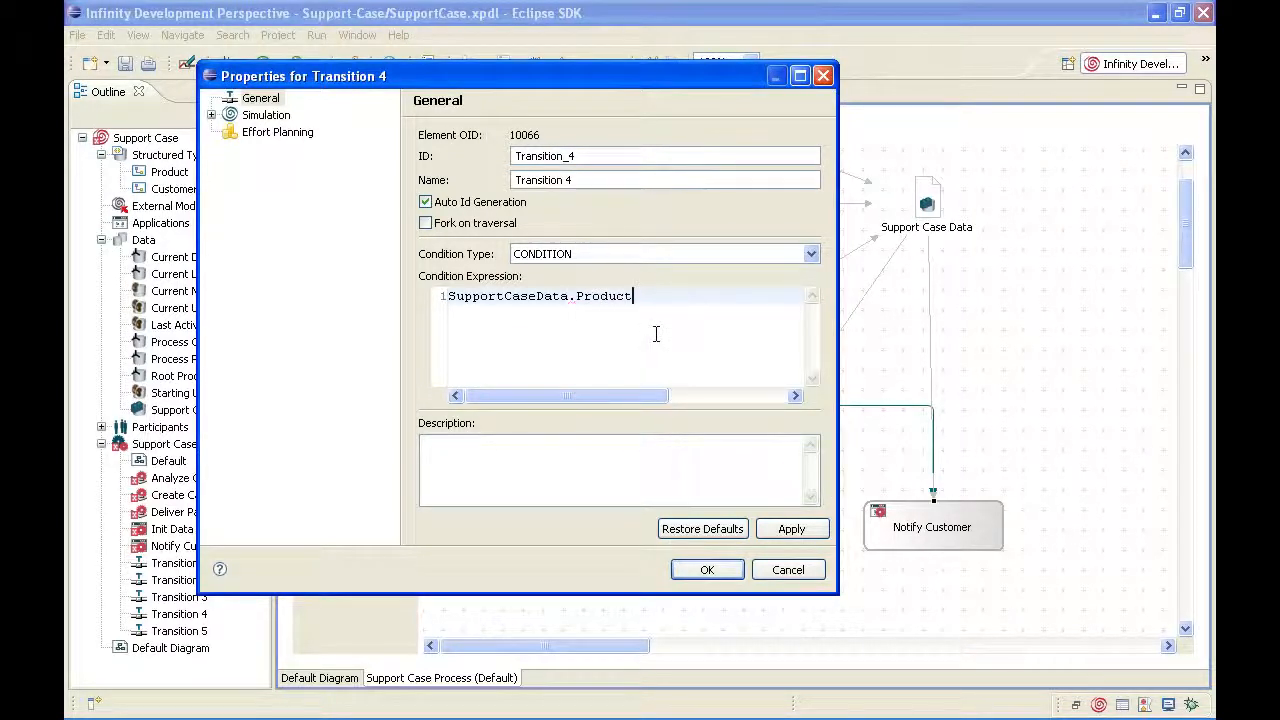
Step: Extend the condition expression with the State element to read SupportCaseData.Product.State=="R" and accept the transition properties
text(.)
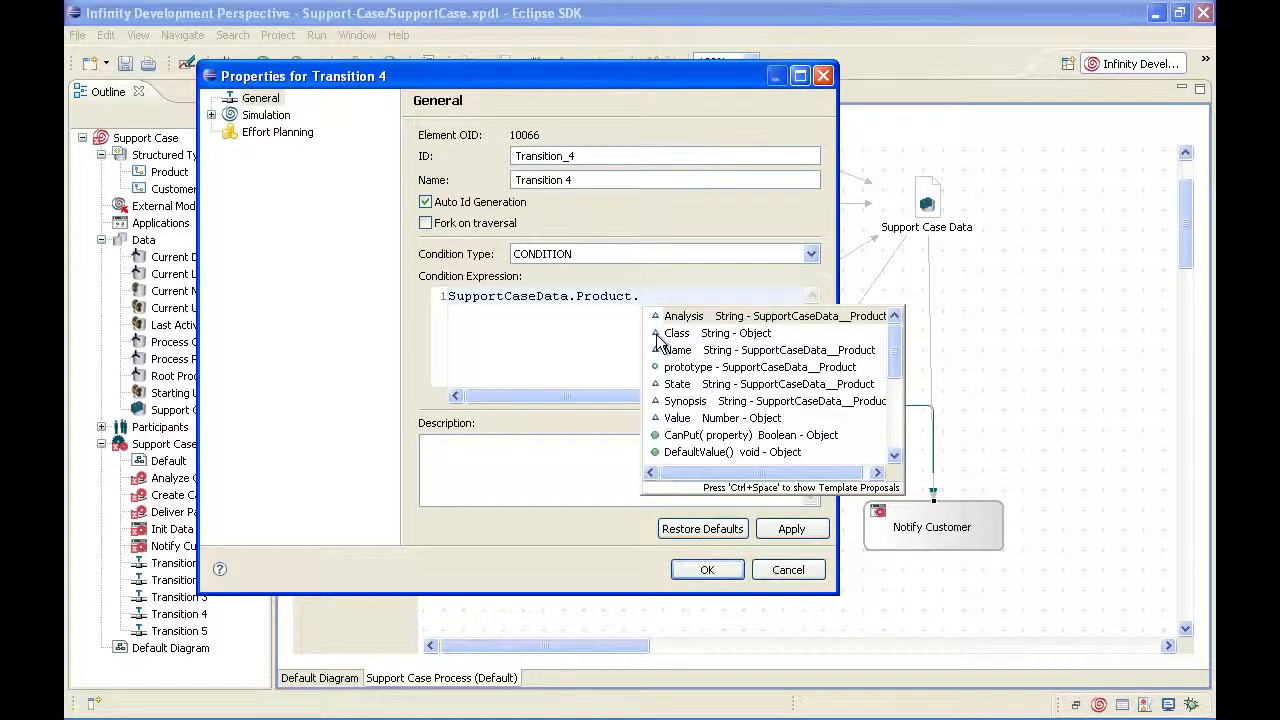
click(743, 388)
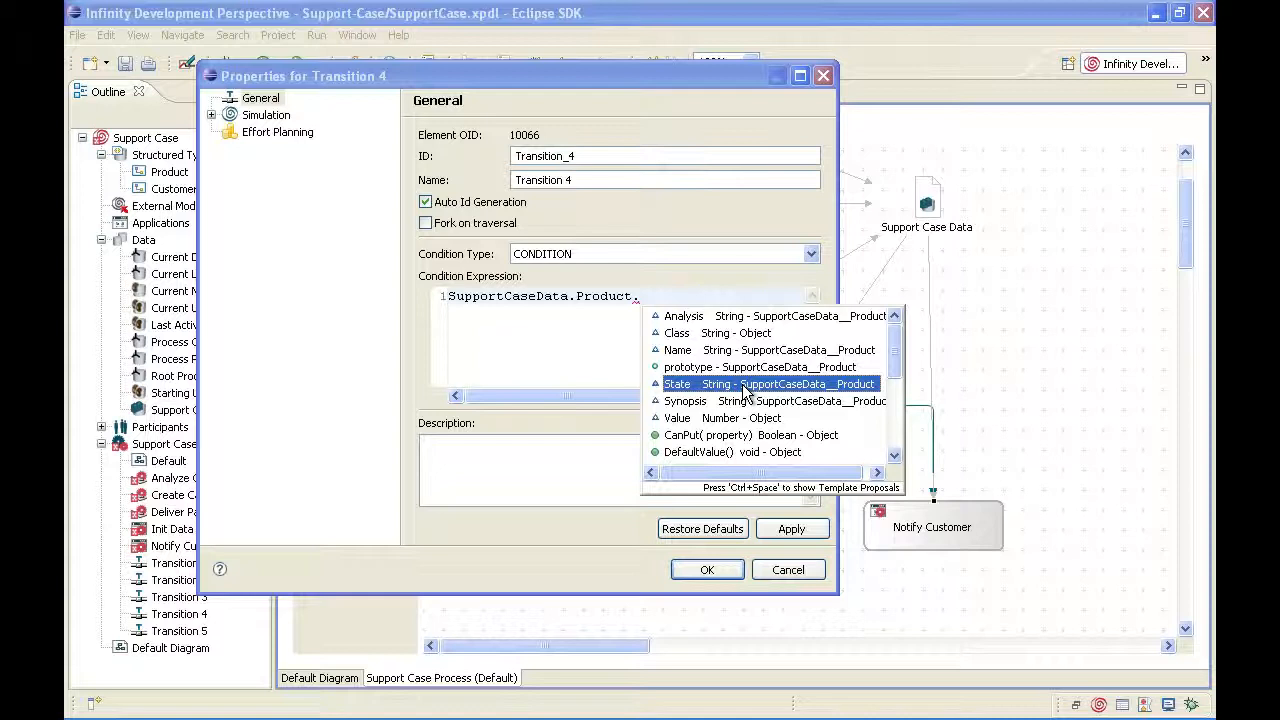
double_click(743, 386)
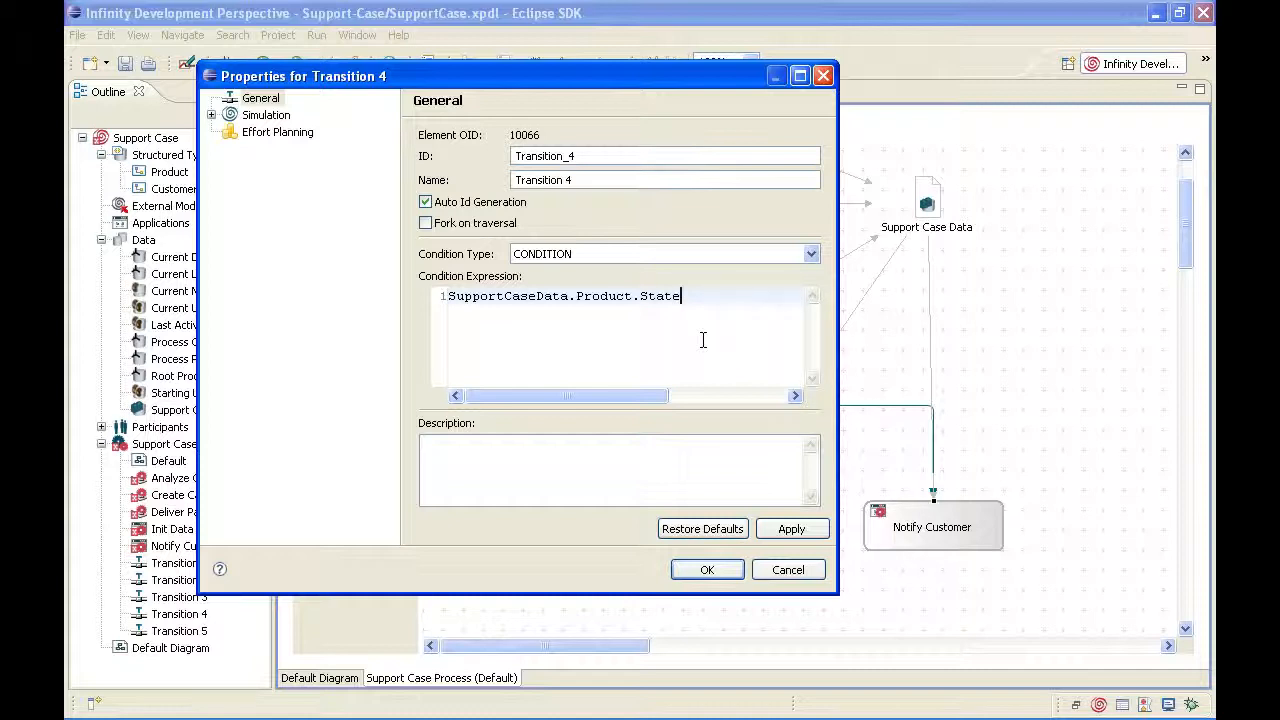
text(=="R)
click(697, 570)
click(702, 570)
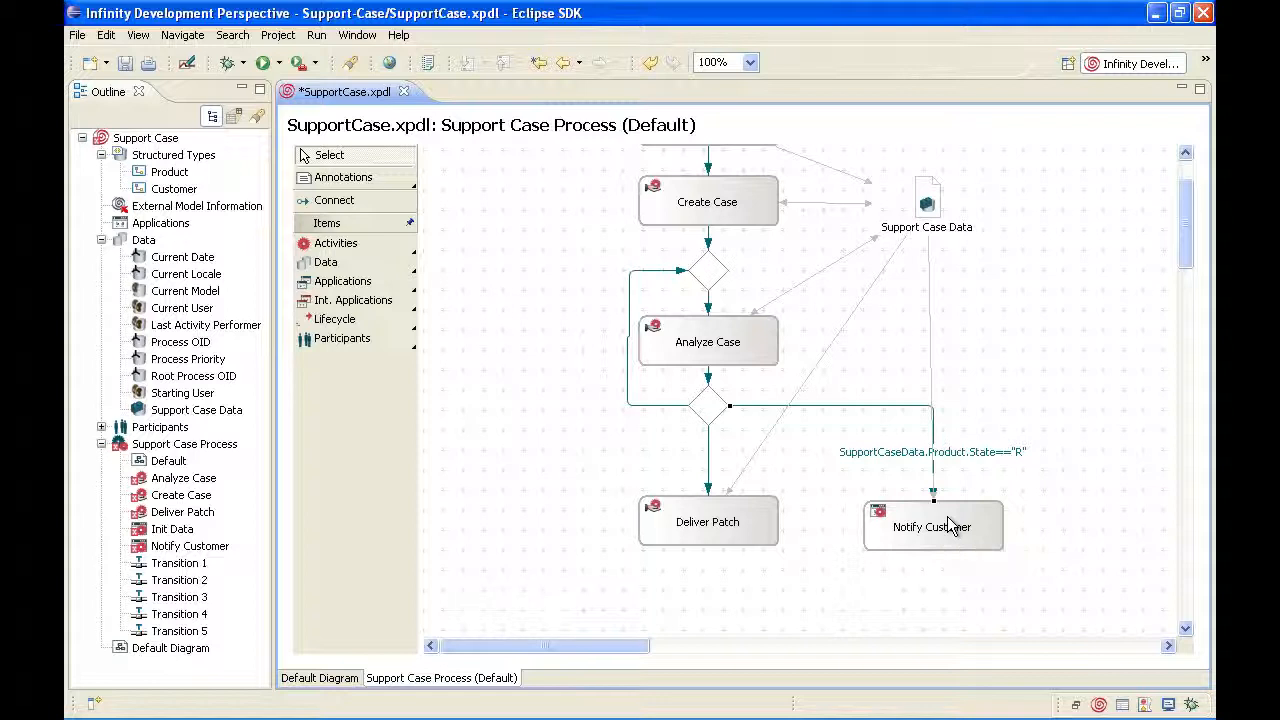
Step: Replace the condition expression of the transition leading to Deliver Patch with SupportCaseData.Product, taking Product from the code completion proposals
double_click(709, 450)
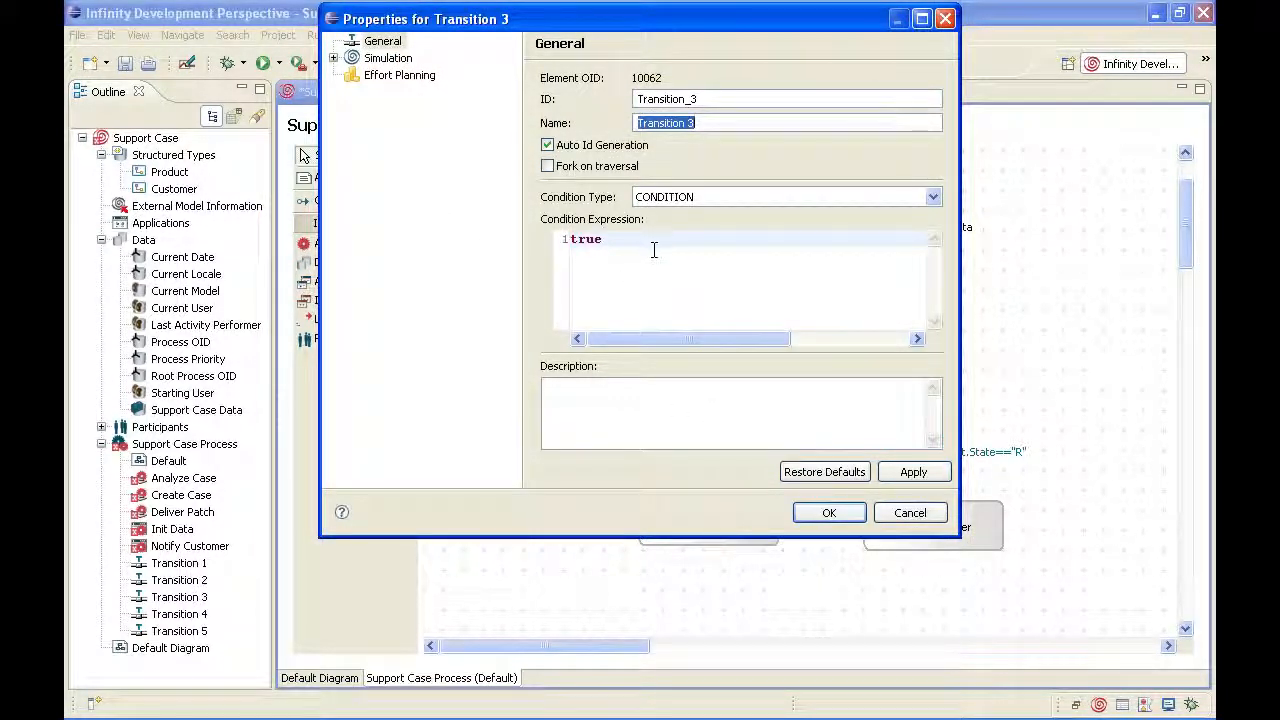
drag(626, 240, 544, 247)
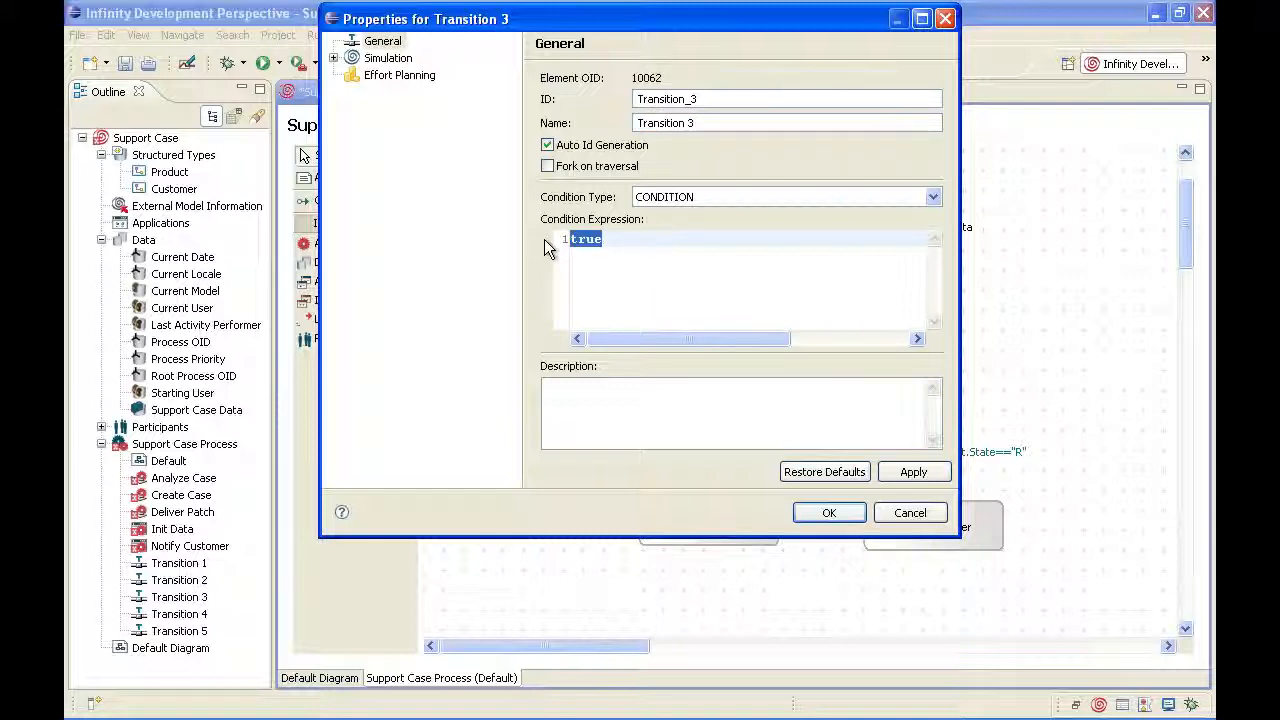
text(SupportCas)
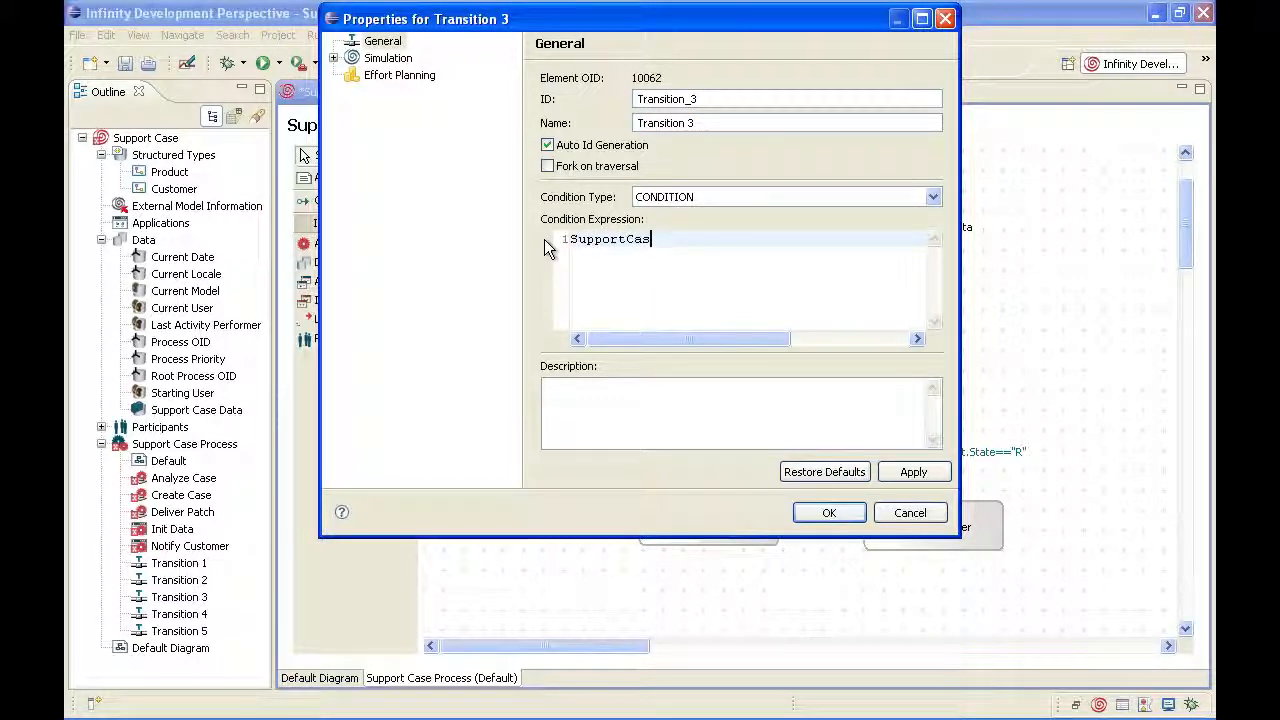
text(eData)
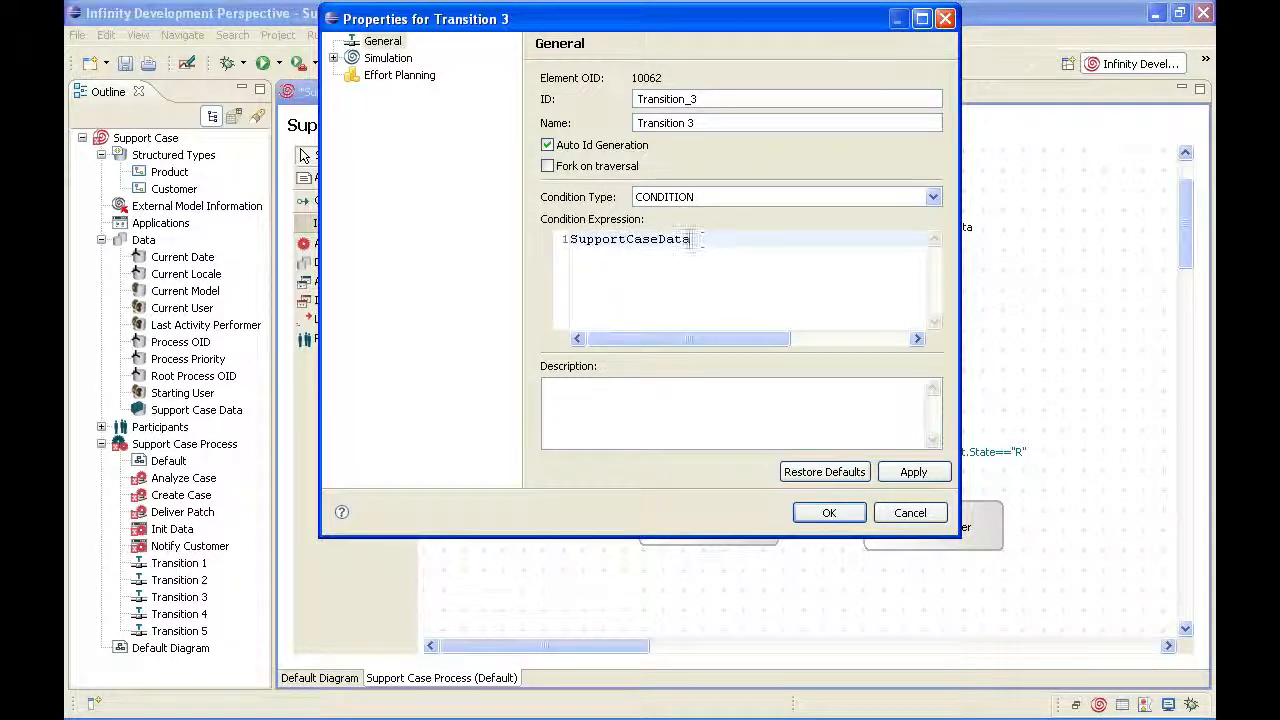
key(ctrl+space)
text(.)
click(757, 330)
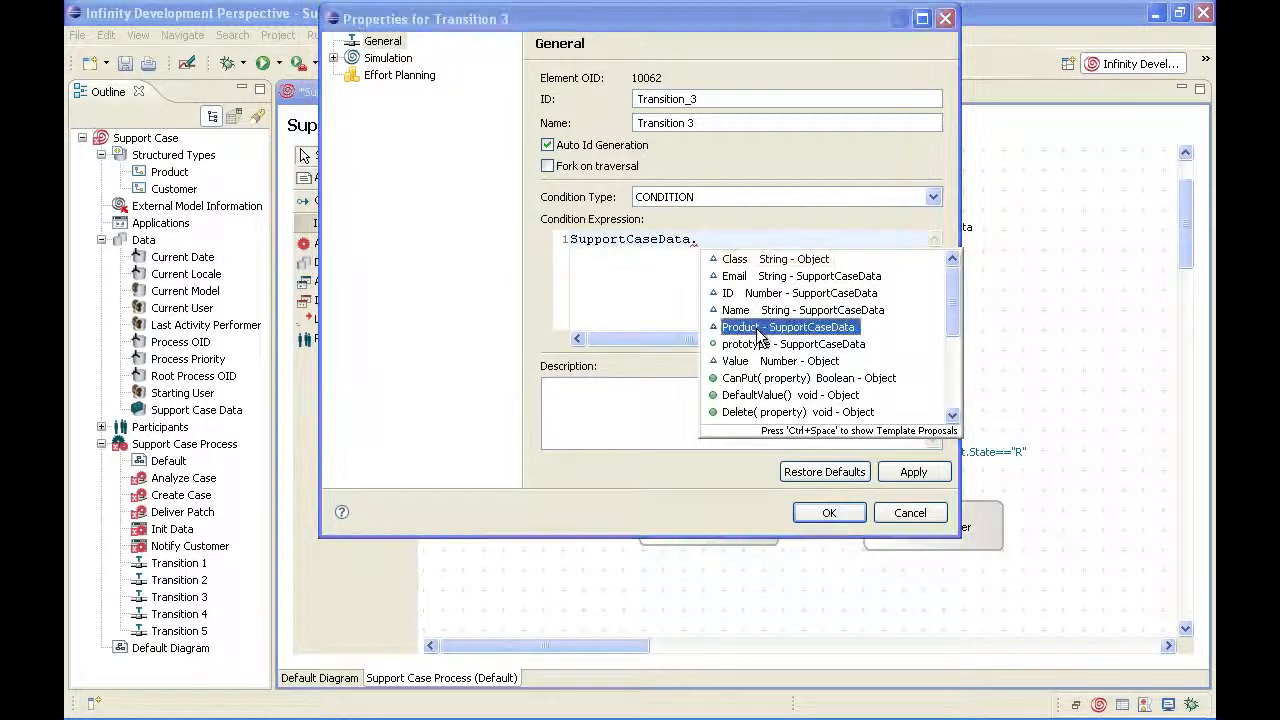
double_click(757, 330)
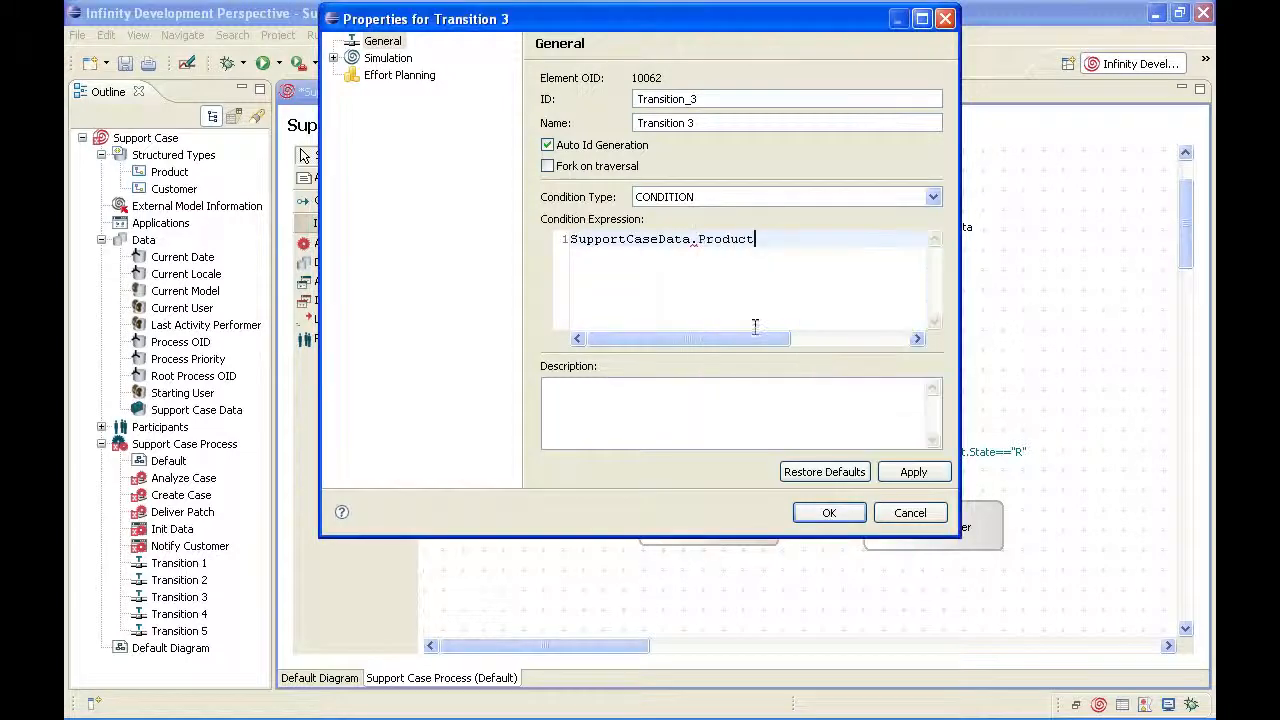
Step: Complete the Deliver Patch transition's condition as SupportCaseData.Product.State=="C", taking State from the proposals, and accept the transition properties
text(.)
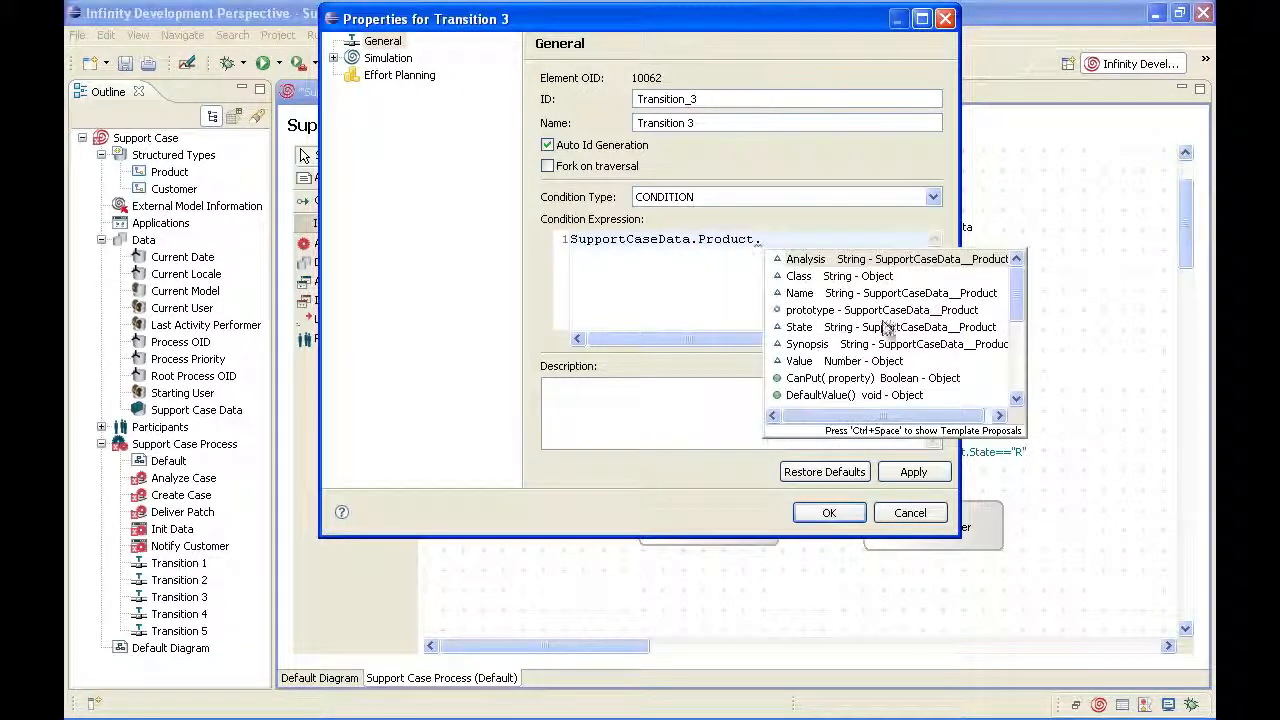
double_click(845, 329)
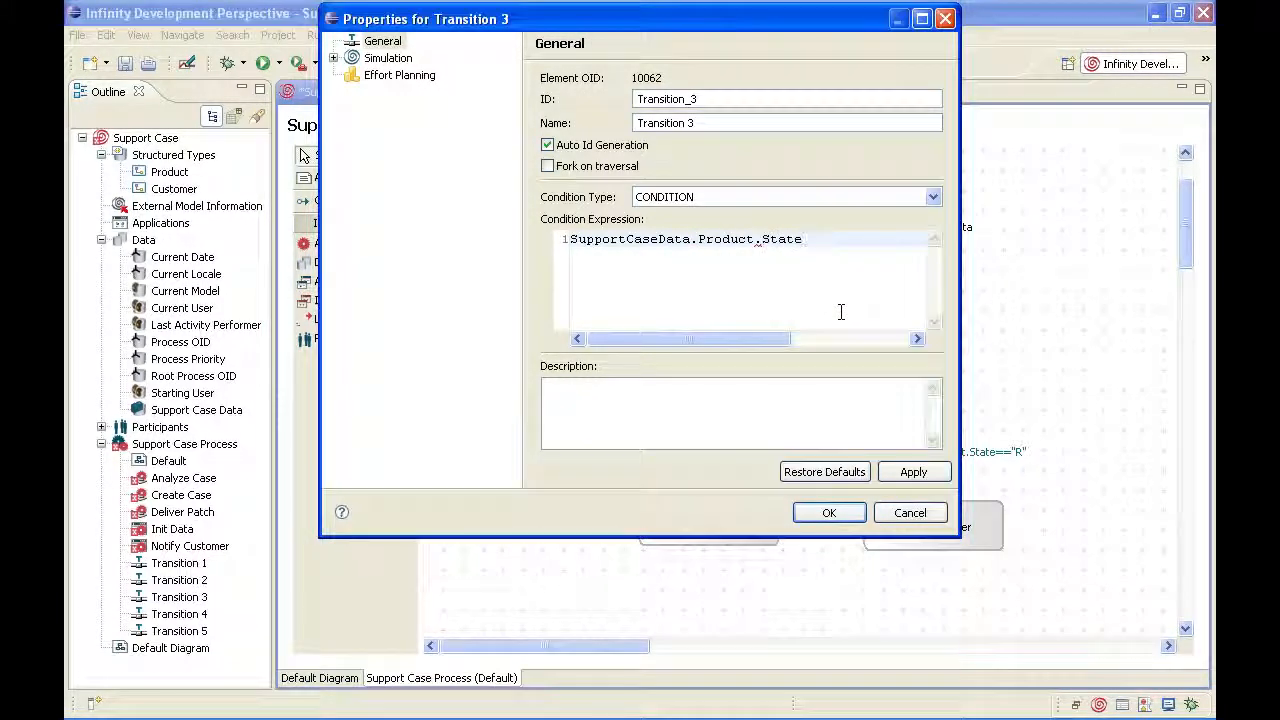
text(==)
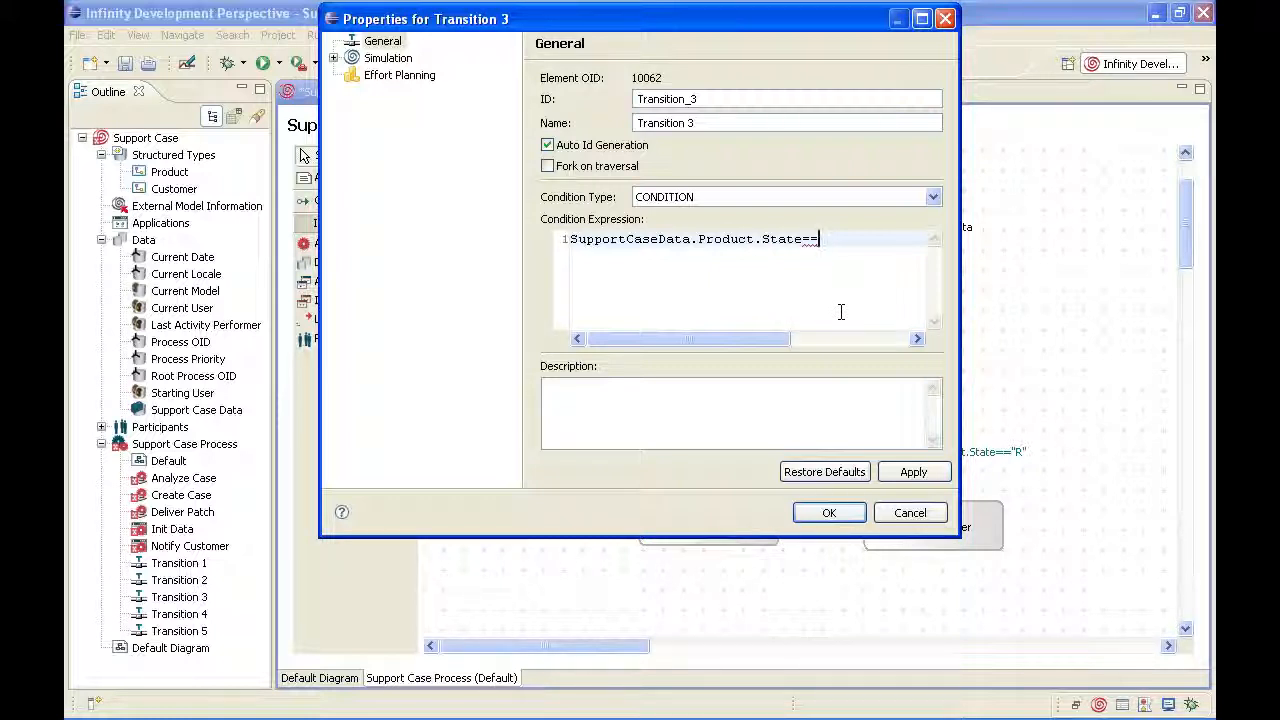
text("C)
click(831, 514)
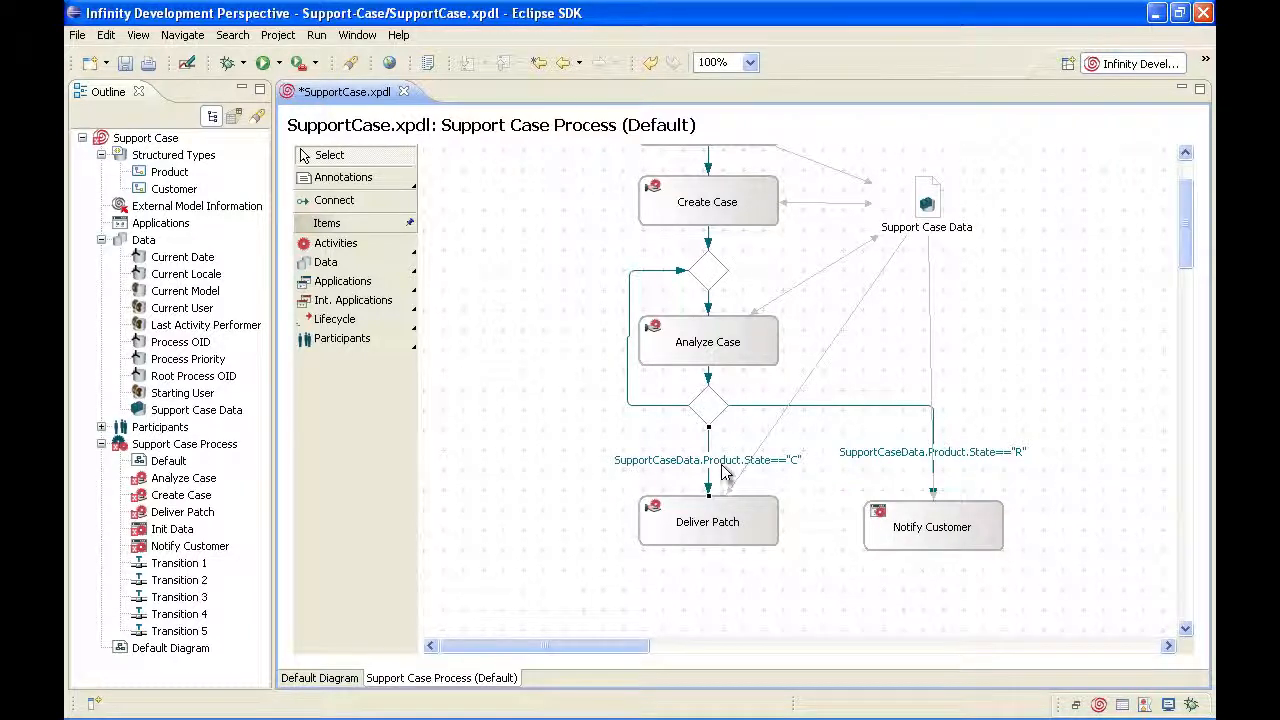
Step: Set the condition type of the transition looping back to the gateway above Analyze Case to OTHERWISE and accept it
double_click(657, 415)
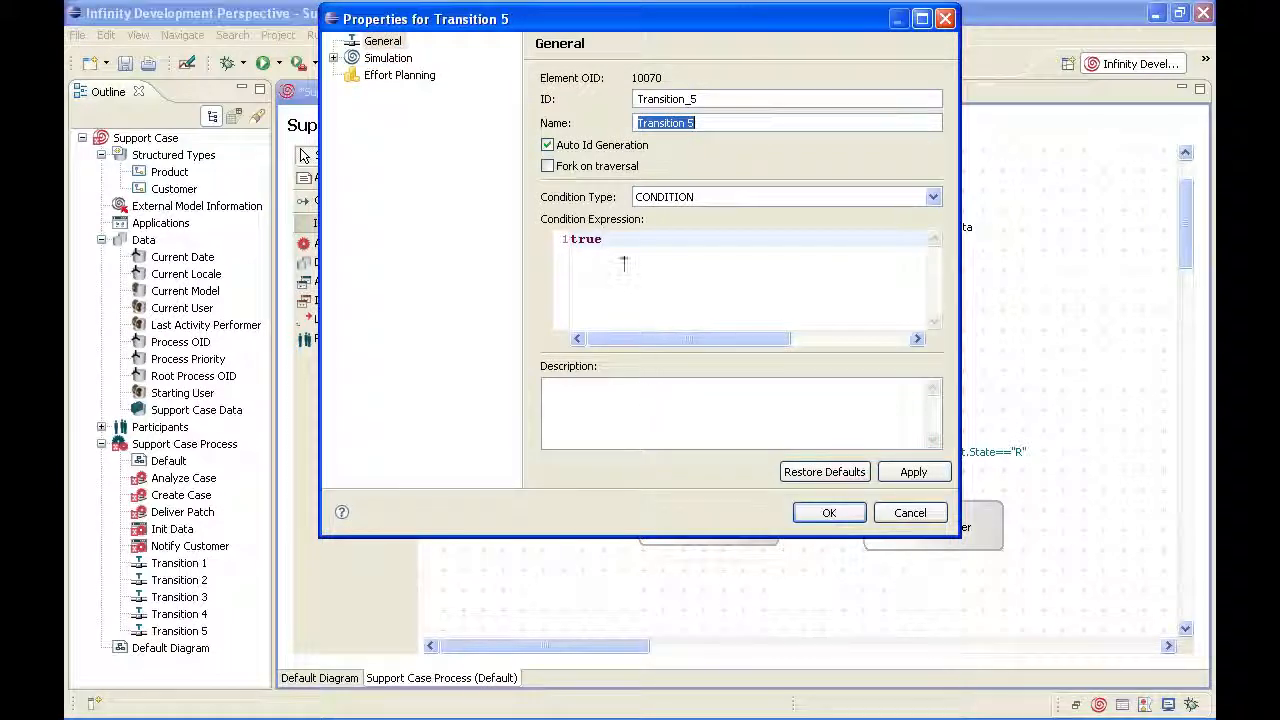
click(748, 198)
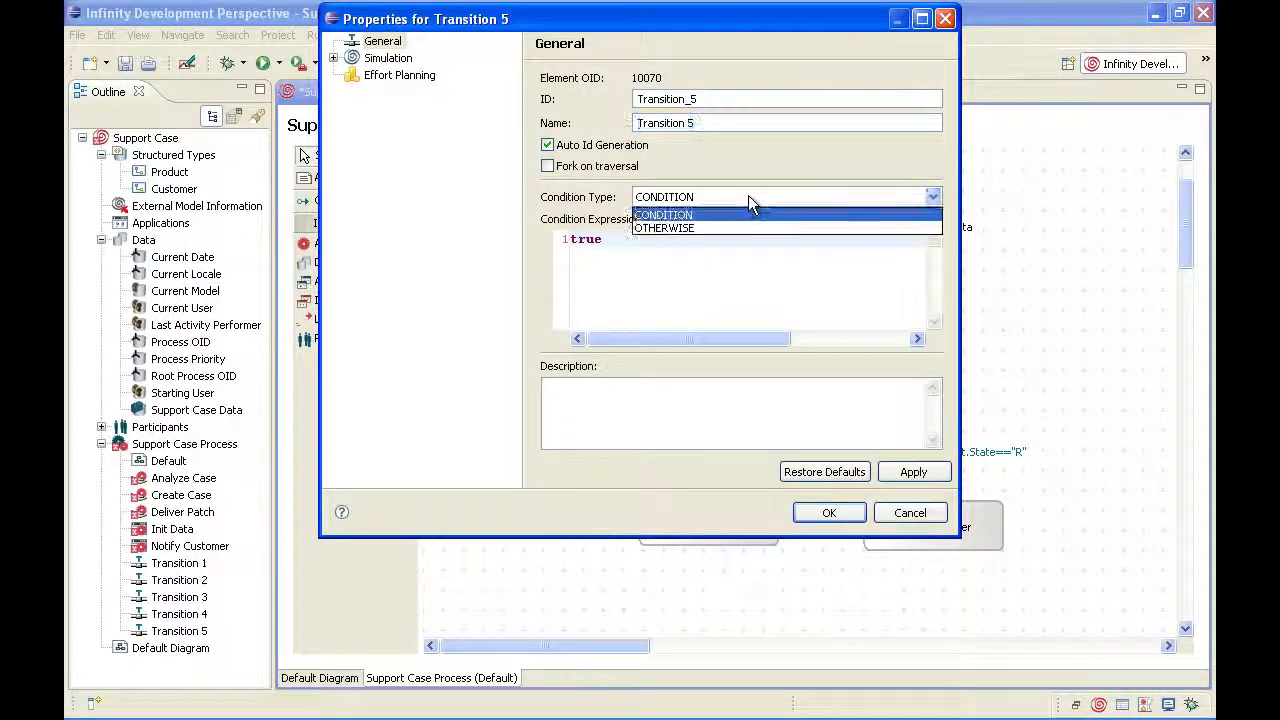
click(733, 228)
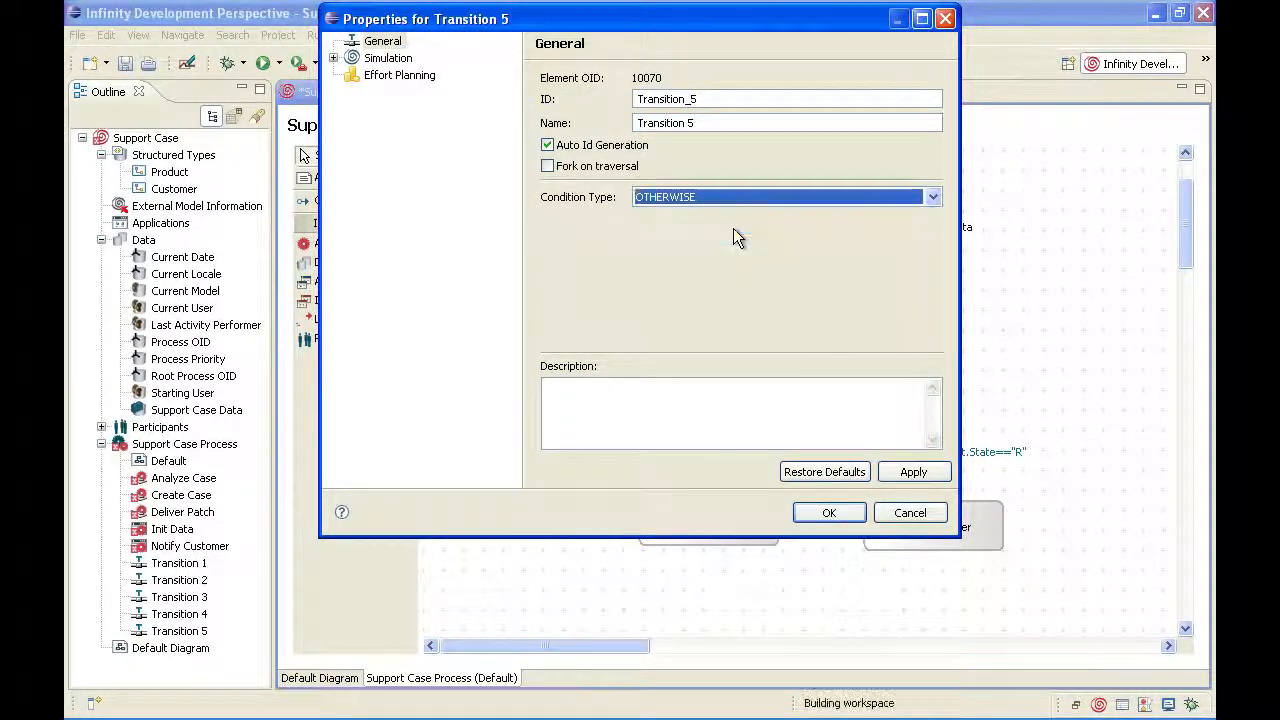
click(829, 514)
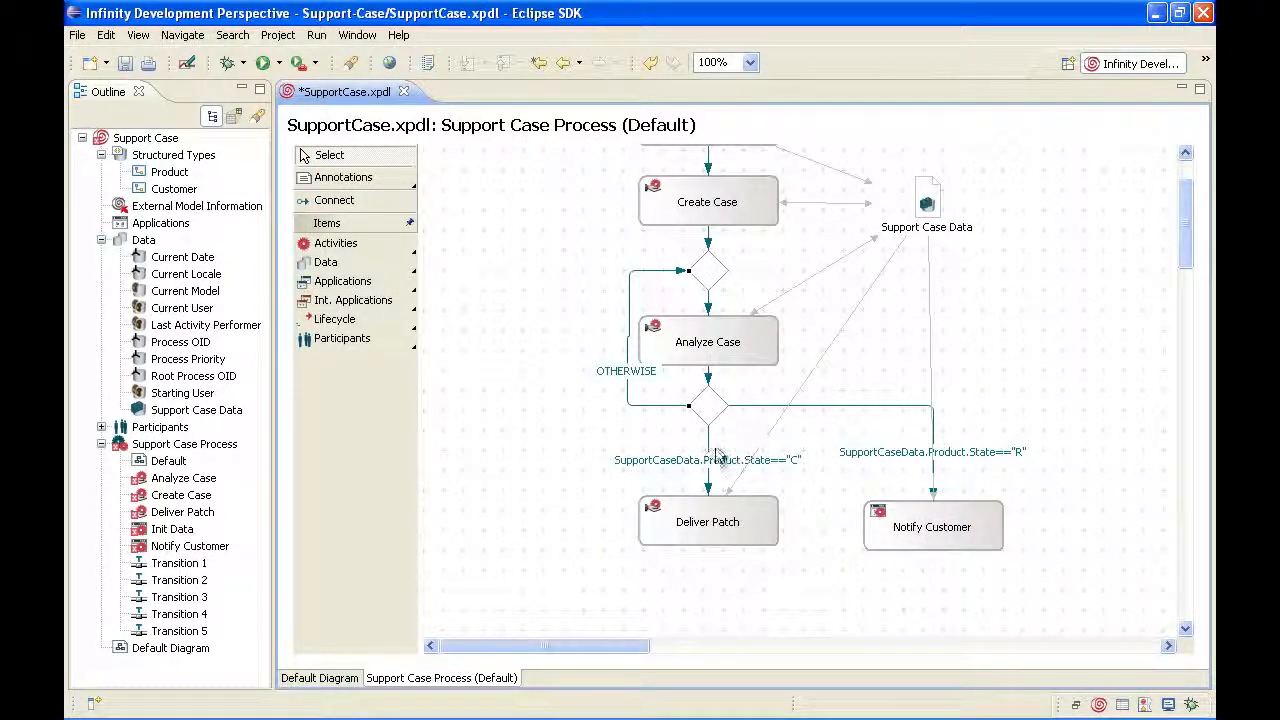
Step: Review the conditions on the three transitions leaving the lower gateway and the data flows around Support Case Data
click(799, 406)
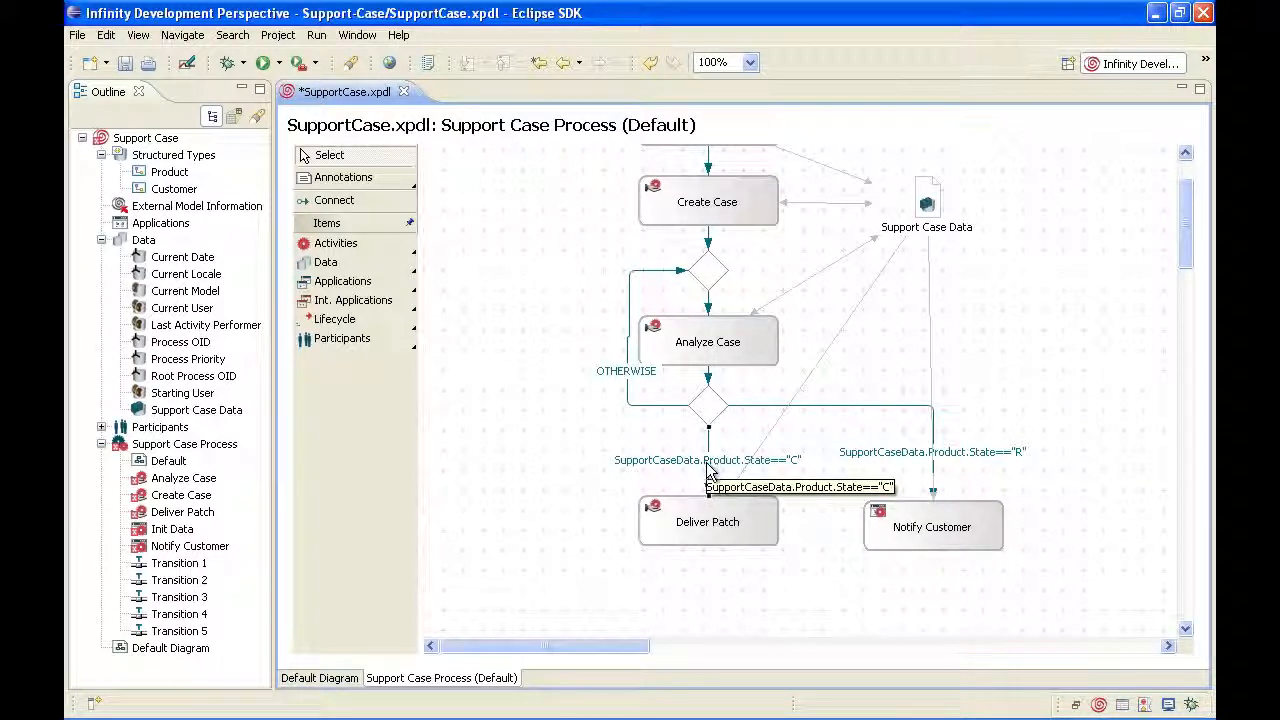
click(629, 402)
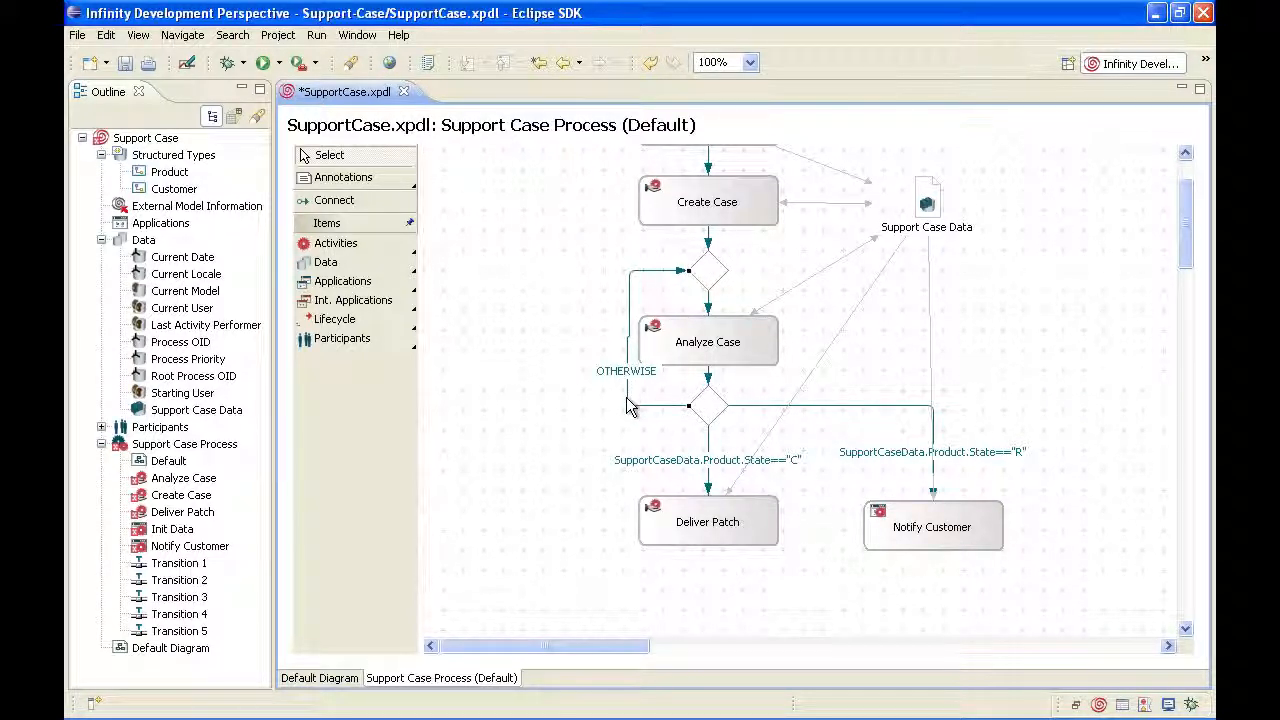
click(532, 405)
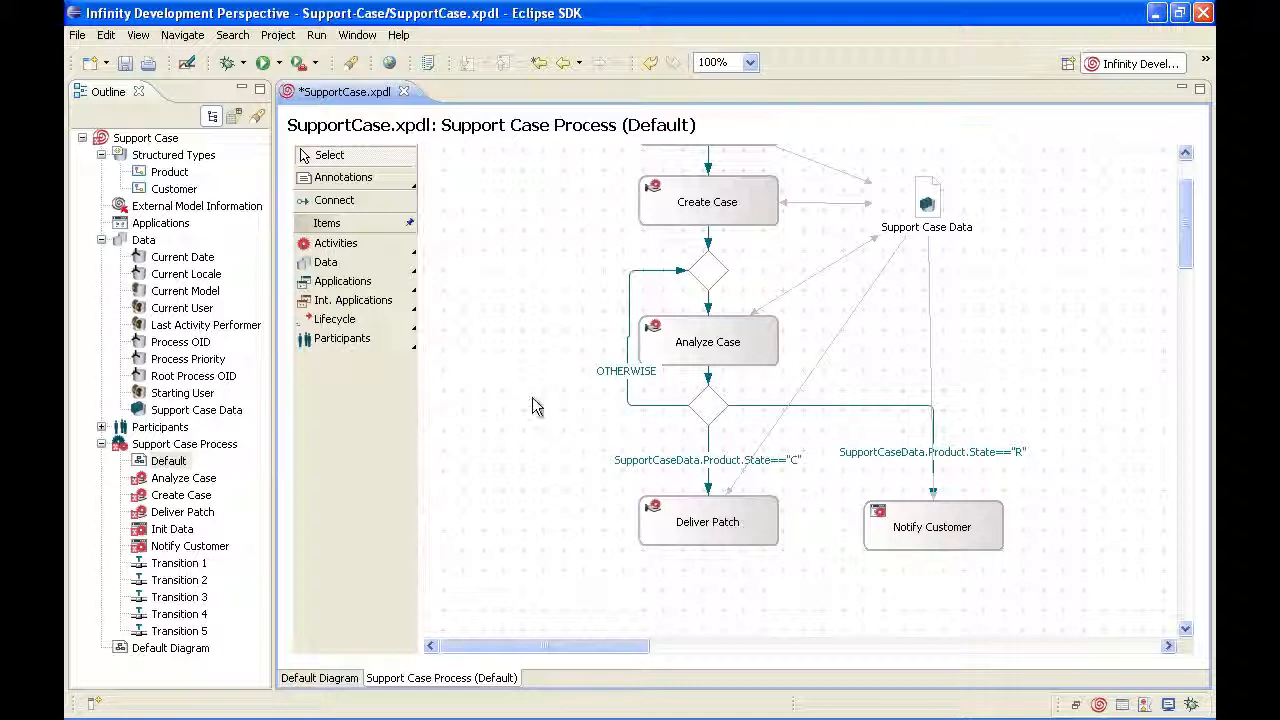
scroll(532, 405, up, 2)
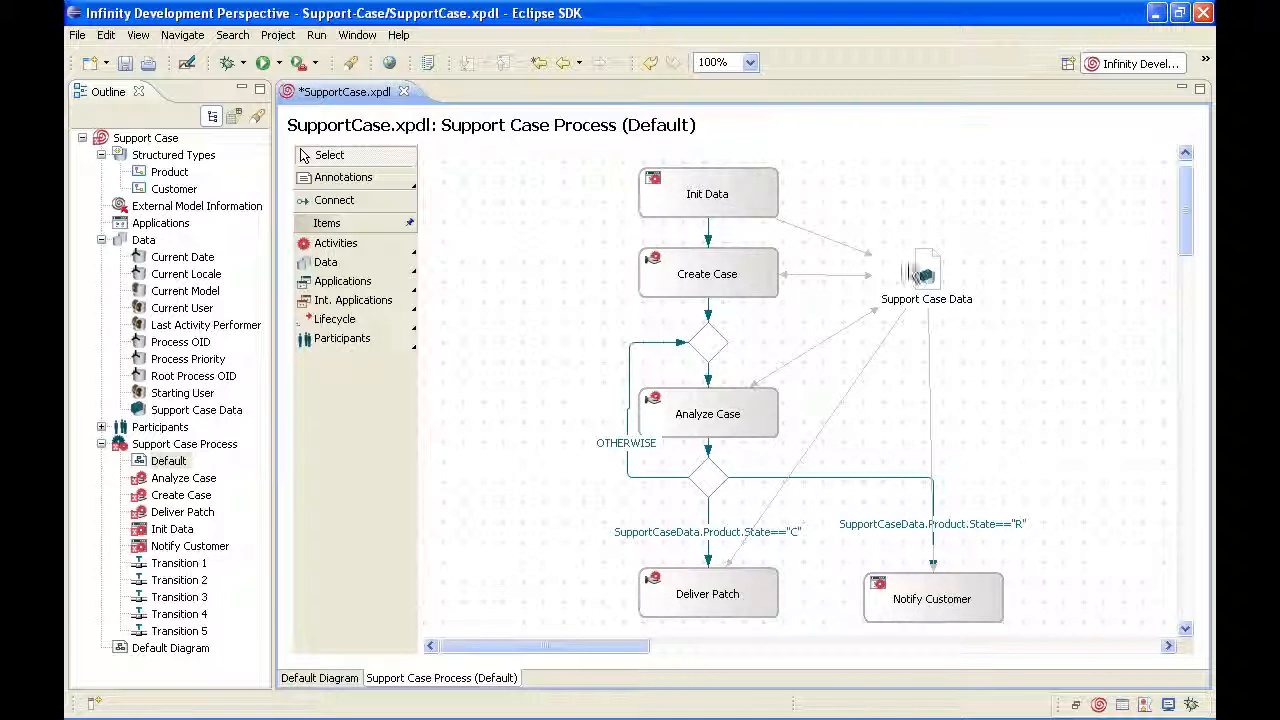
click(924, 276)
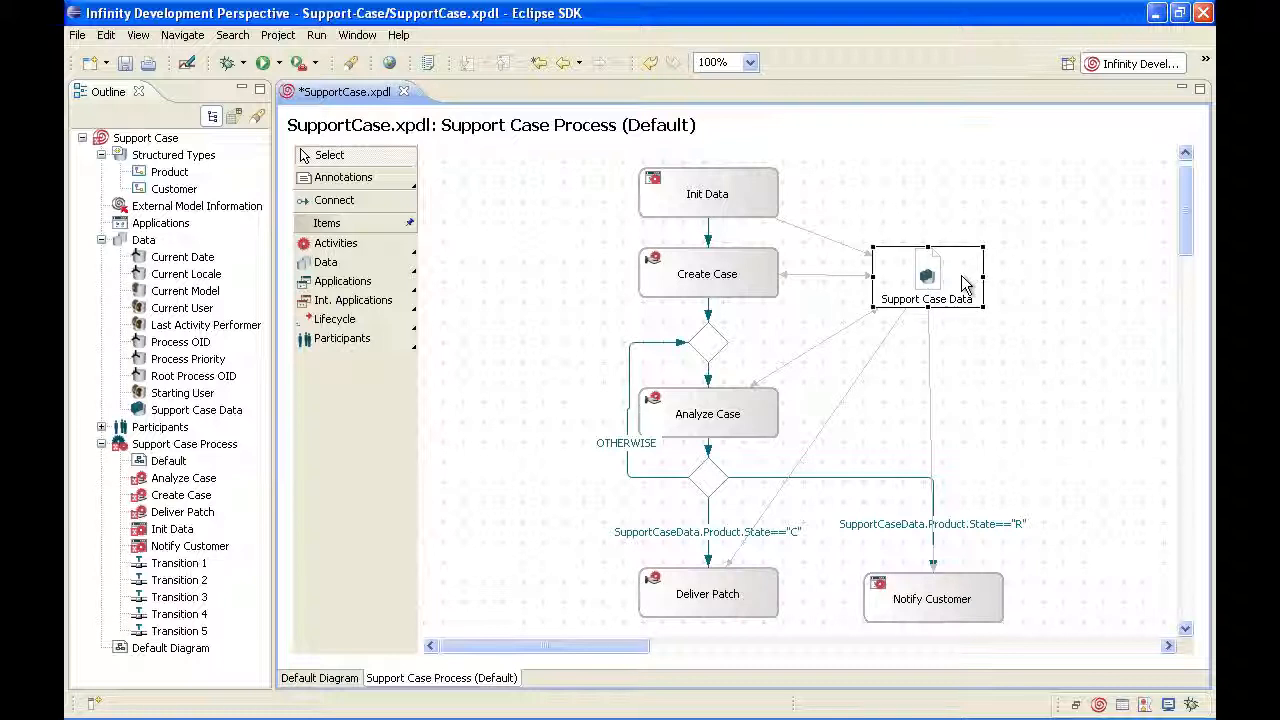
click(822, 277)
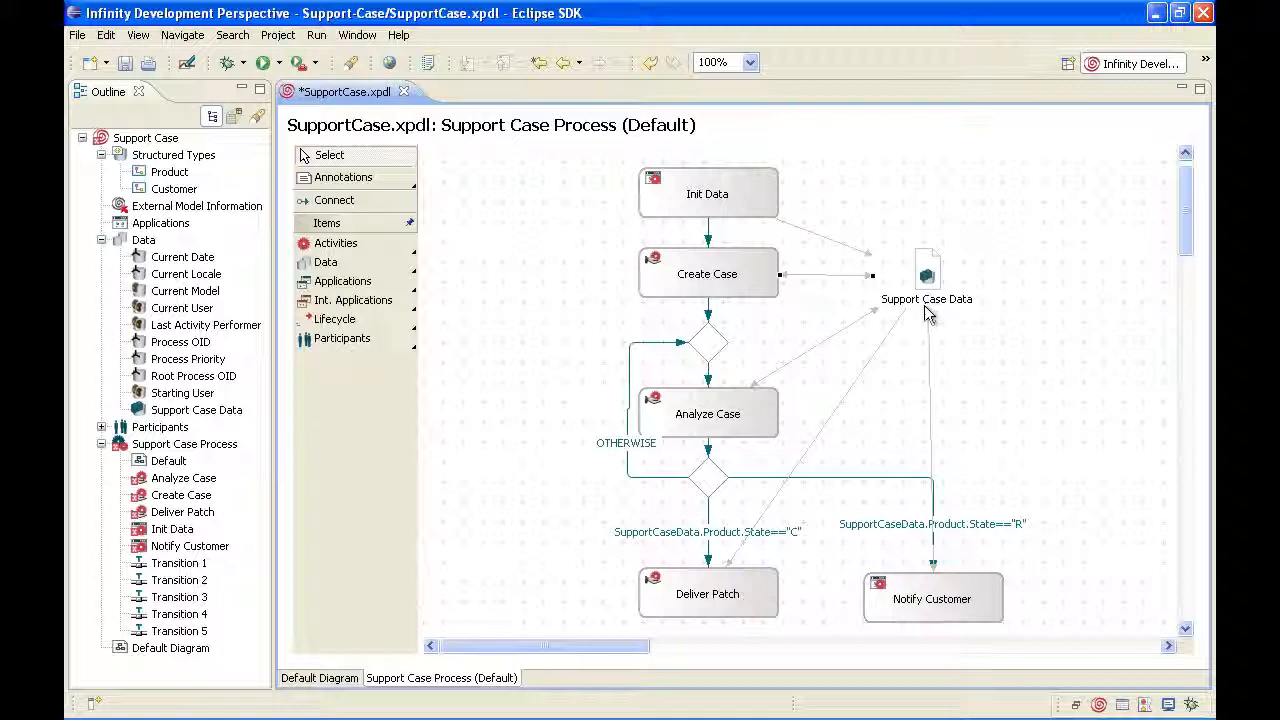
click(928, 542)
Step: Save the SupportCase.xpdl model and clear the selection in the process diagram
click(125, 64)
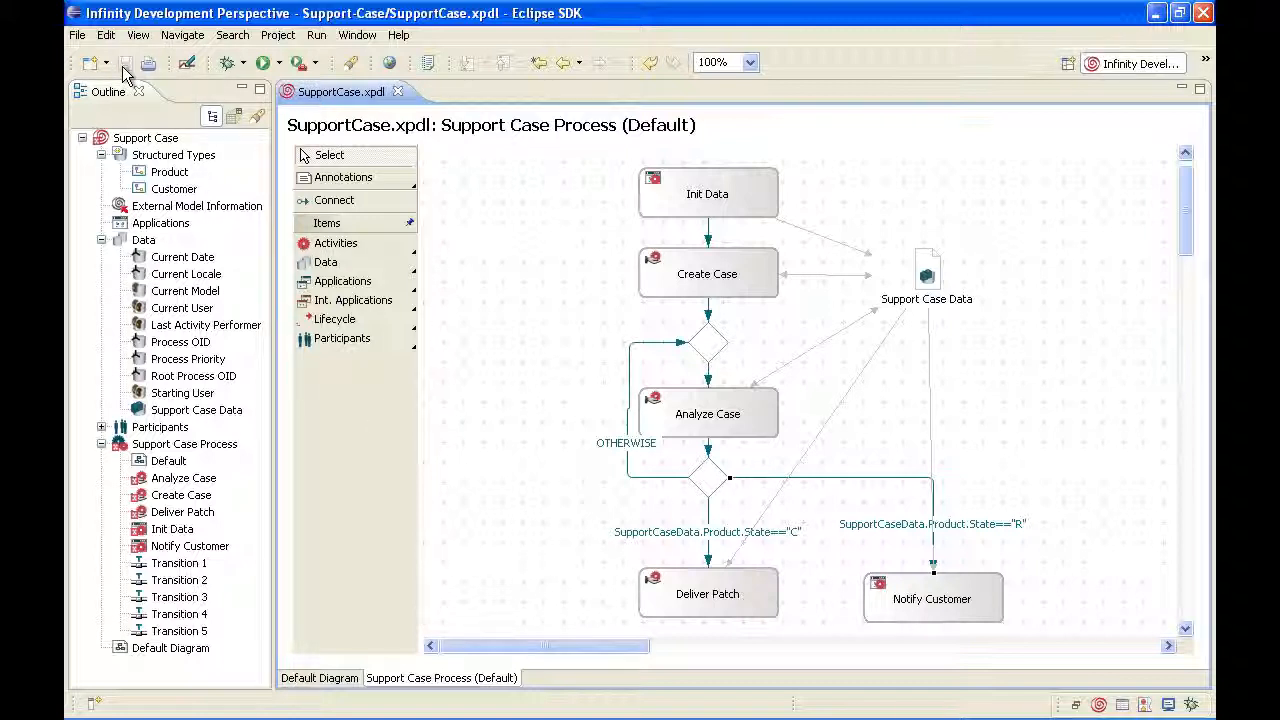
click(510, 363)
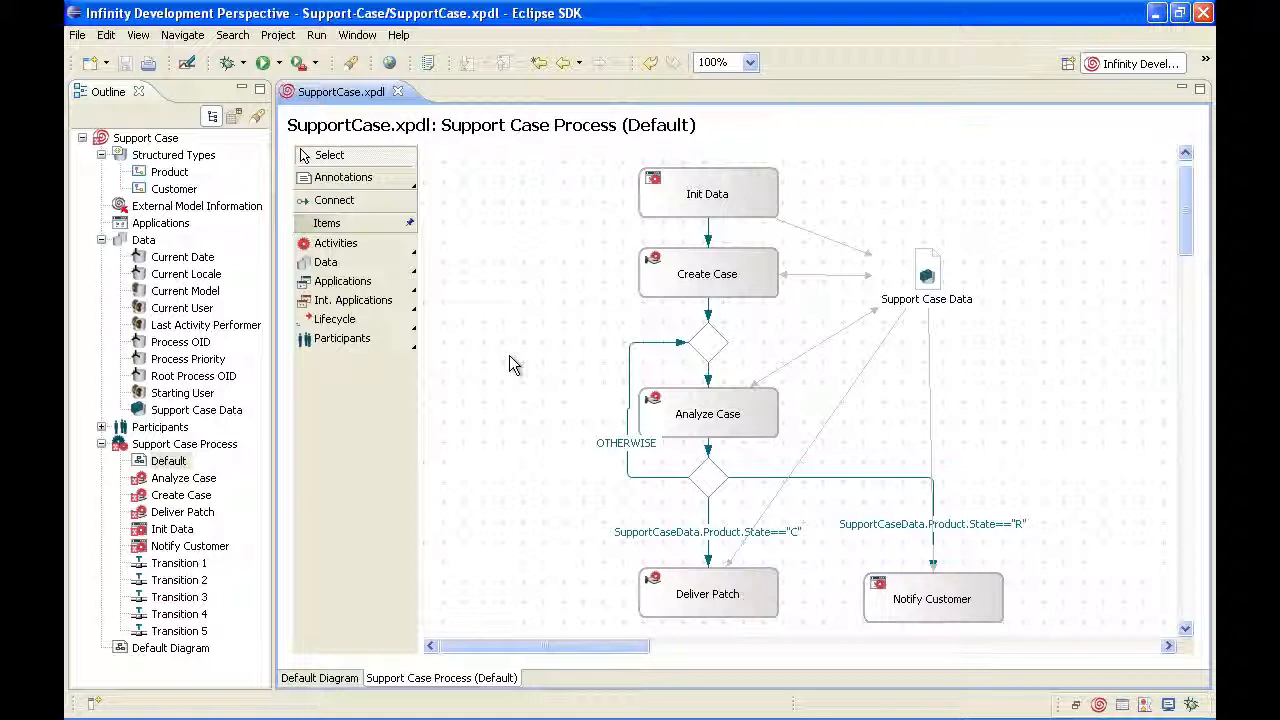